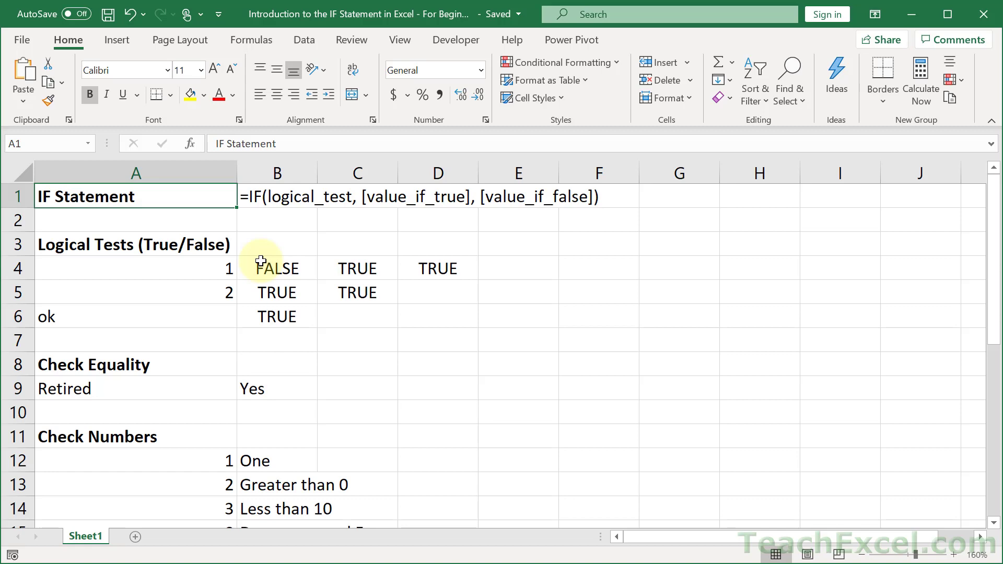
scroll(261, 261, "down", 2)
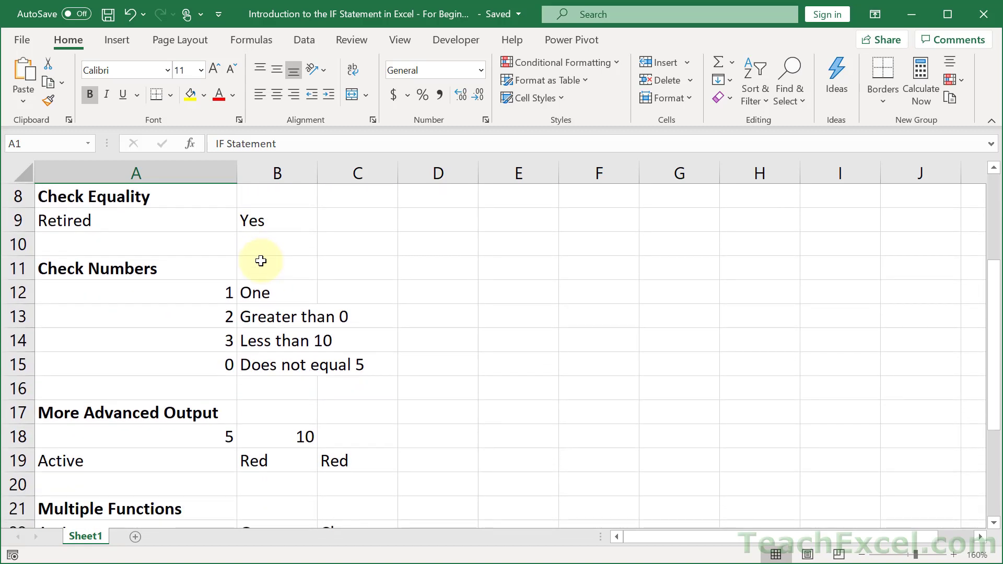
scroll(261, 260, "down", 3)
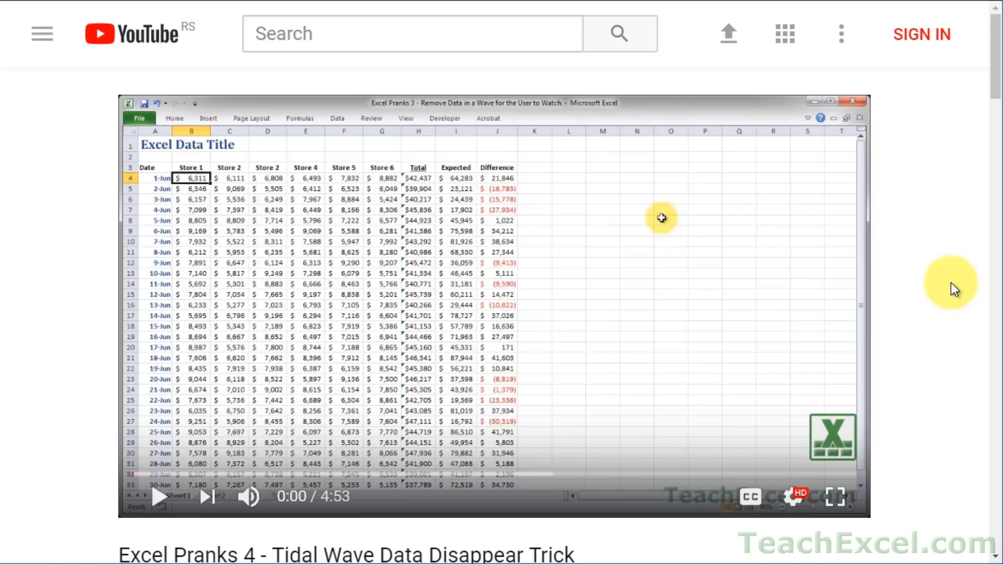
Step: On YouTube, subscribe to the TeachExcel channel below the Excel Pranks 4 video and turn on its notifications
scroll(951, 283, "down", 6)
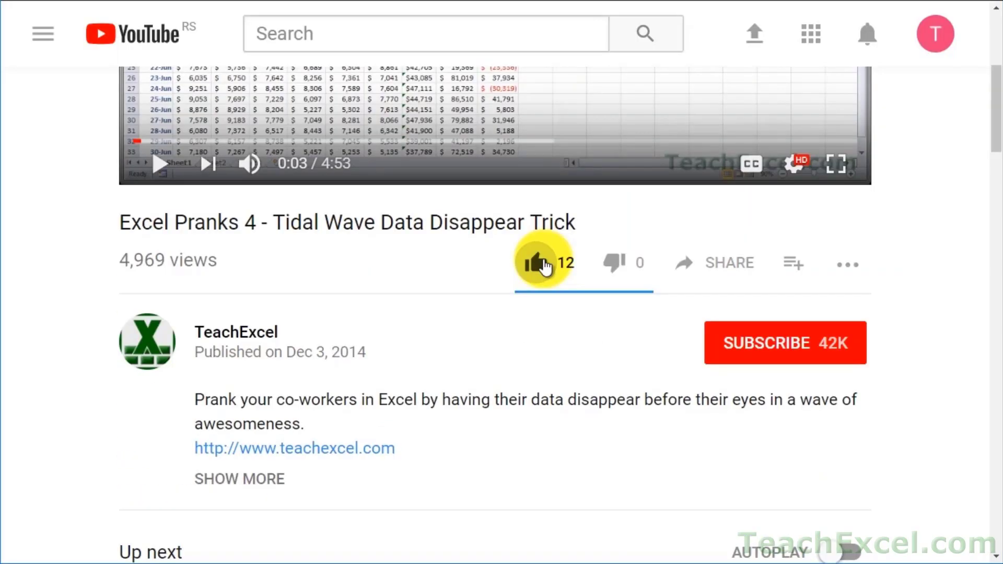
left_click(726, 337)
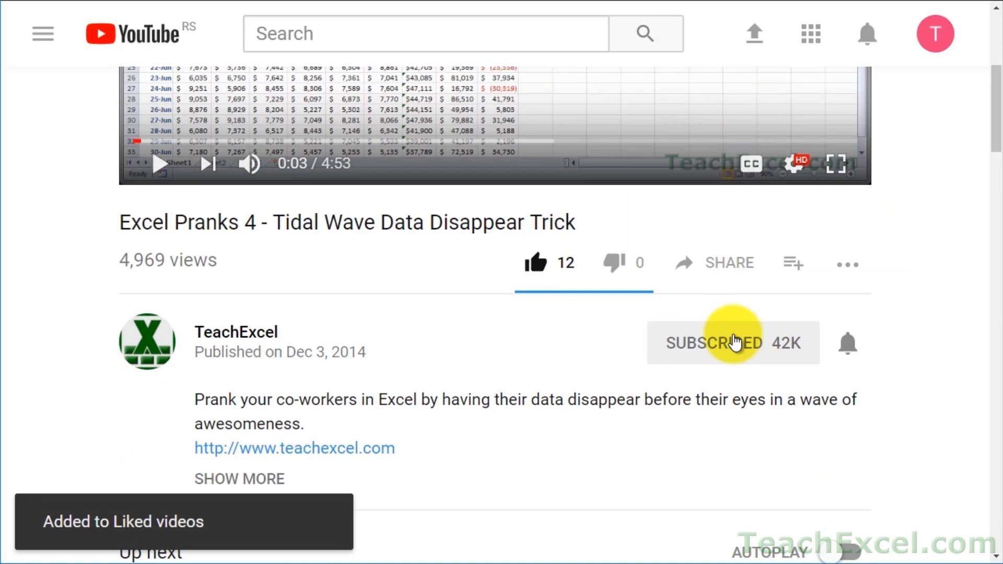
left_click(852, 351)
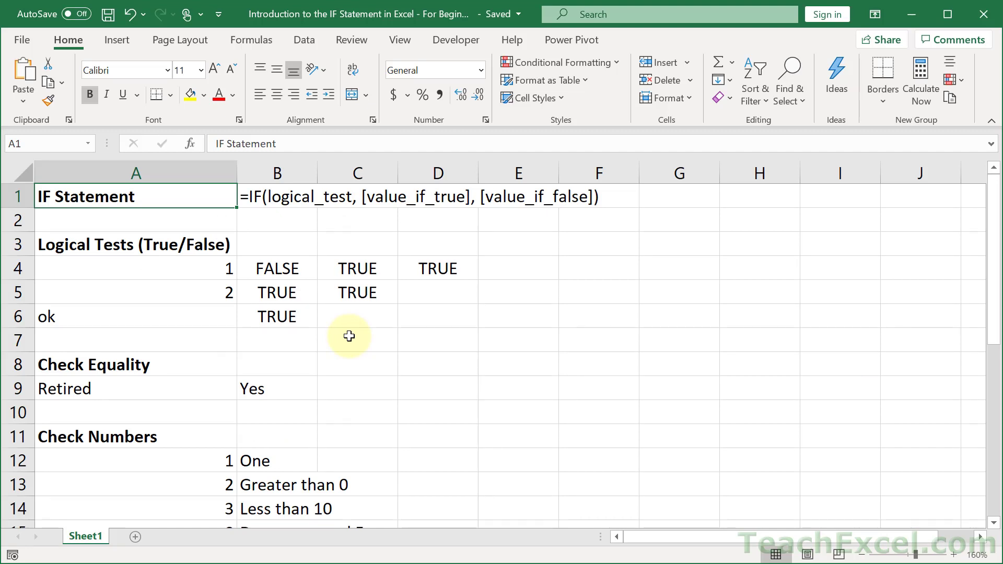
Step: Look up the IF function's description from cell B2 without keeping an entry, and examine the argument syntax written in B1
left_click(954, 555)
left_click(954, 555)
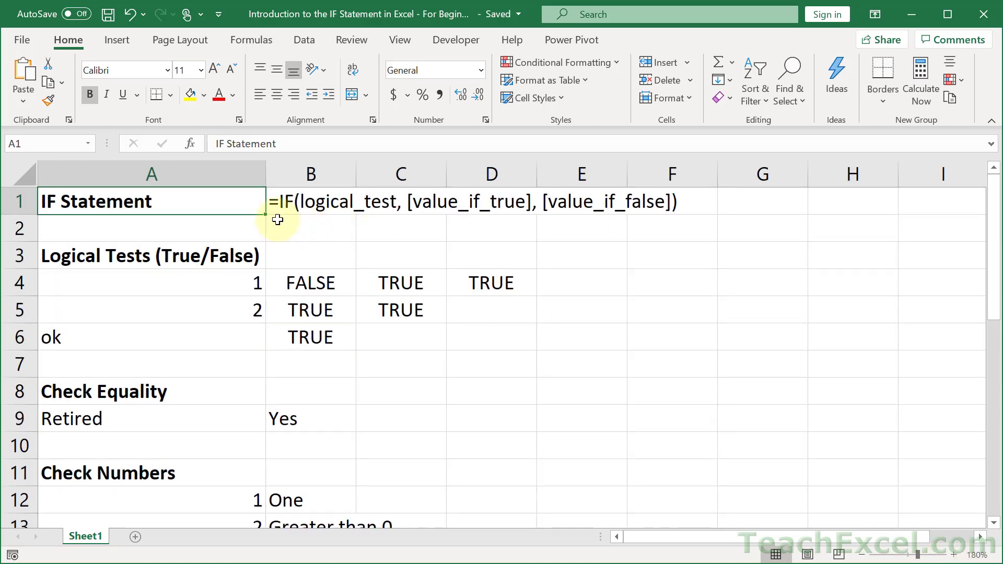
left_click(320, 230)
type("=if")
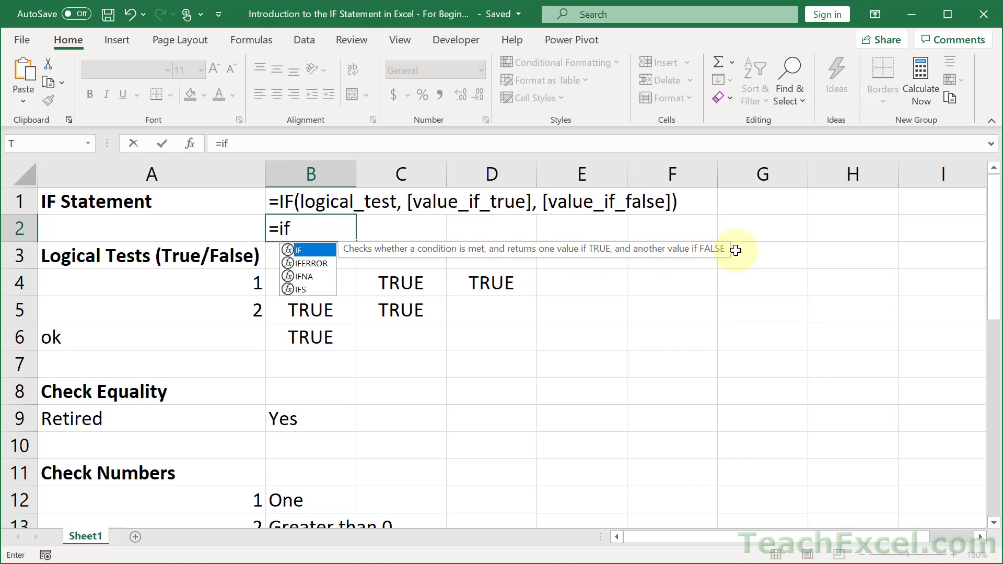
key("Escape")
key("Escape")
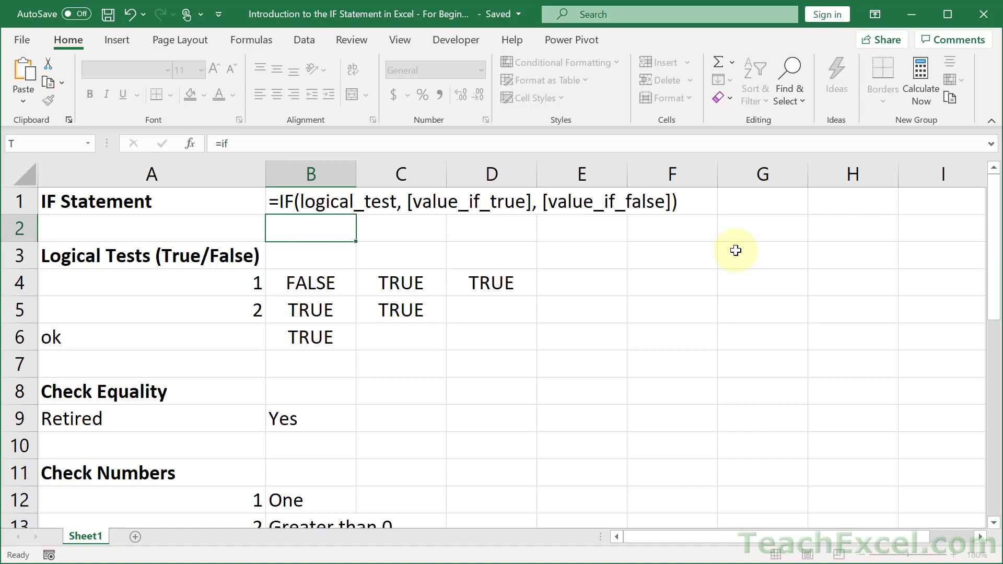
double_click(297, 196)
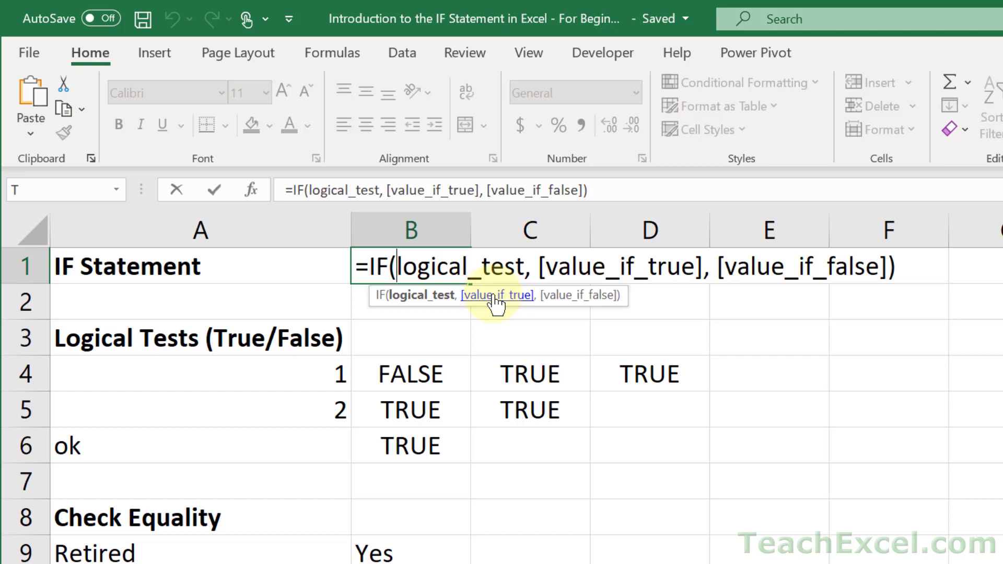
key("ctrl+Return")
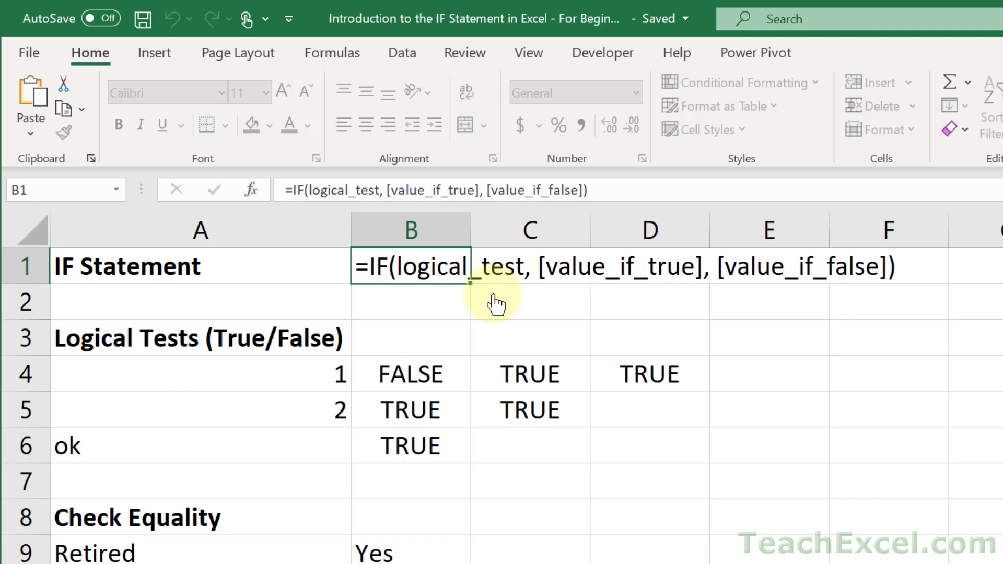
Step: Examine the Logical Tests block A3:D6, including the inputs in column A and the test cells B4:D6
left_click_drag(303, 341, 665, 441)
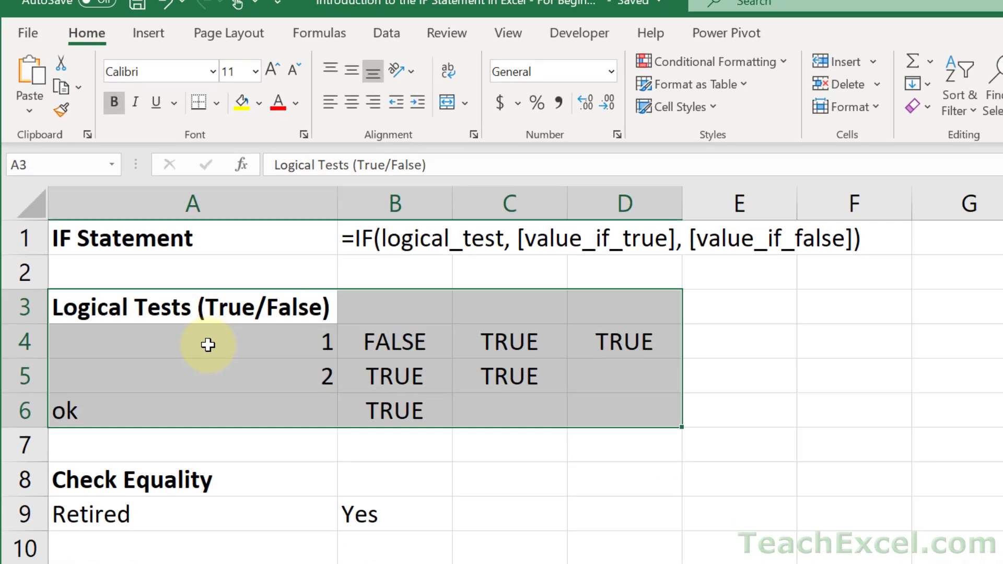
left_click_drag(224, 372, 208, 420)
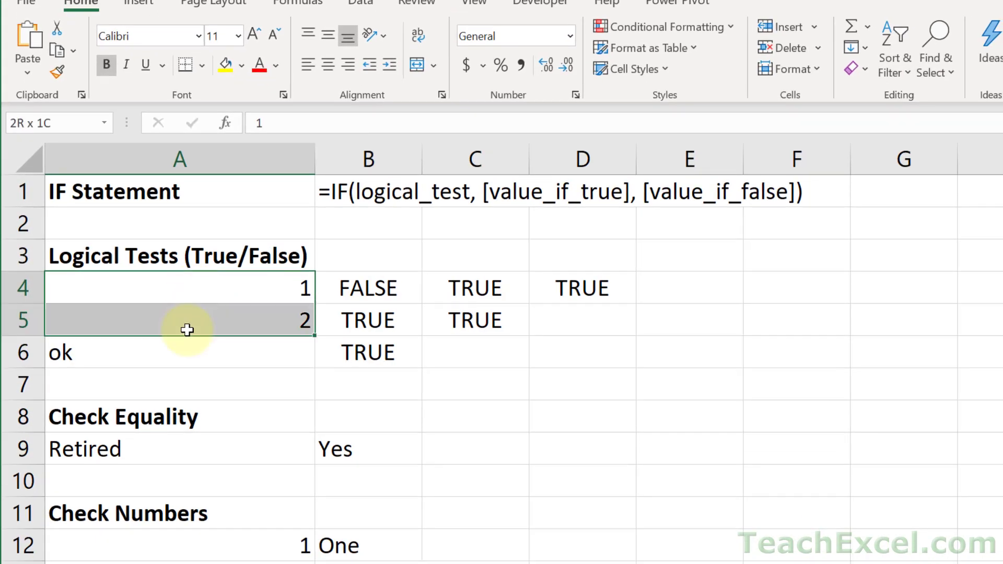
double_click(187, 330)
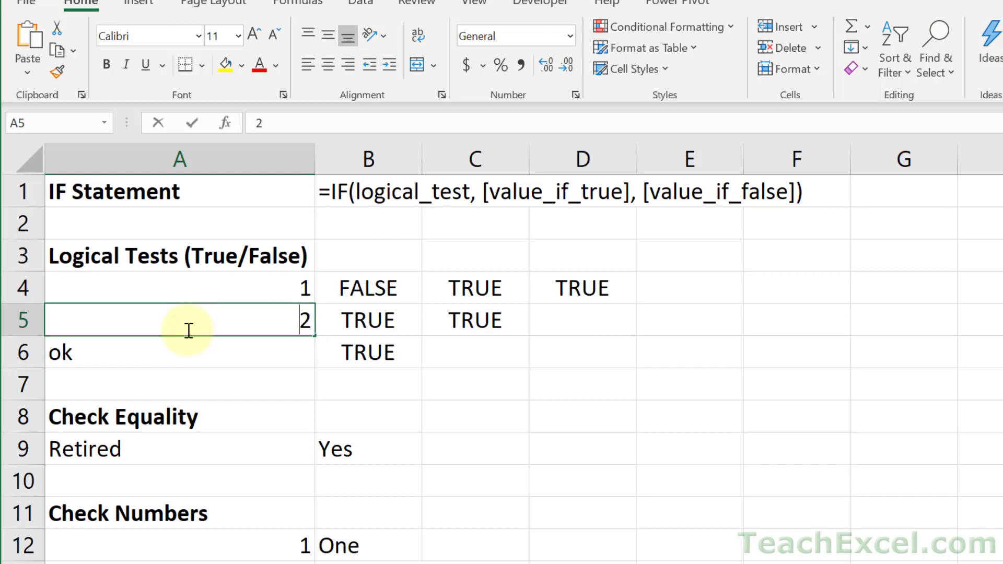
double_click(173, 354)
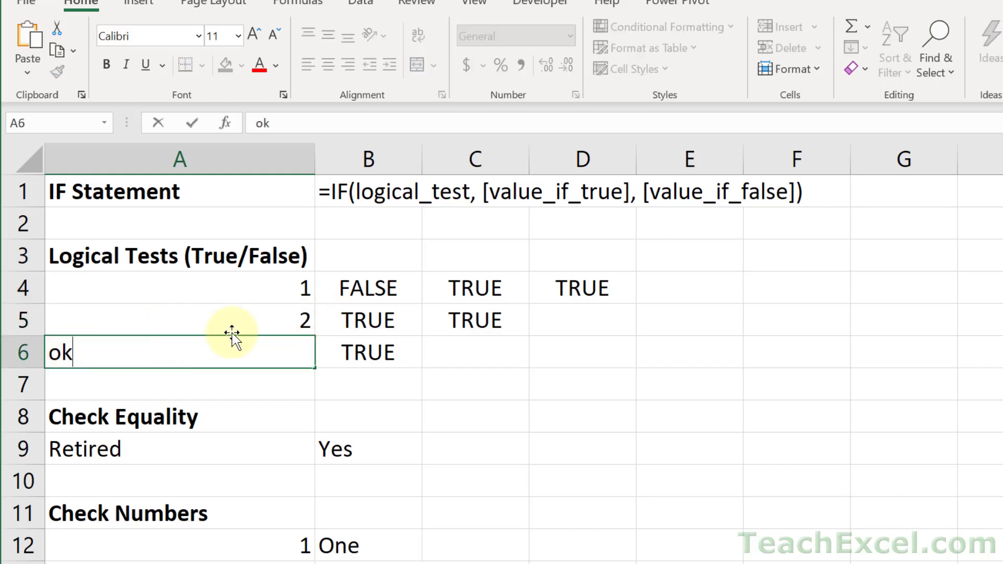
left_click_drag(342, 284, 590, 349)
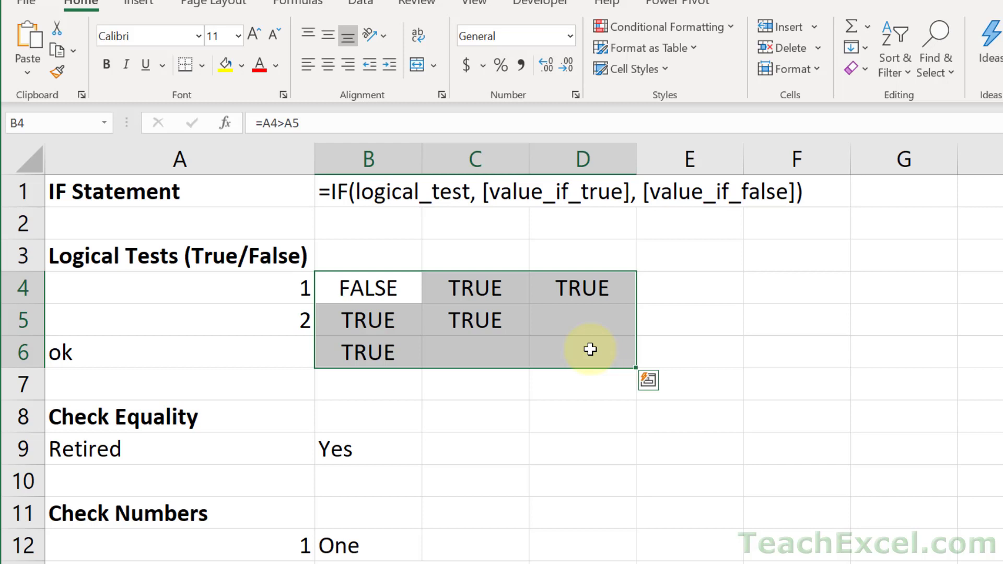
Step: Replace the logical test in B4 with the formula =1>2
left_click(351, 283)
key("Delete")
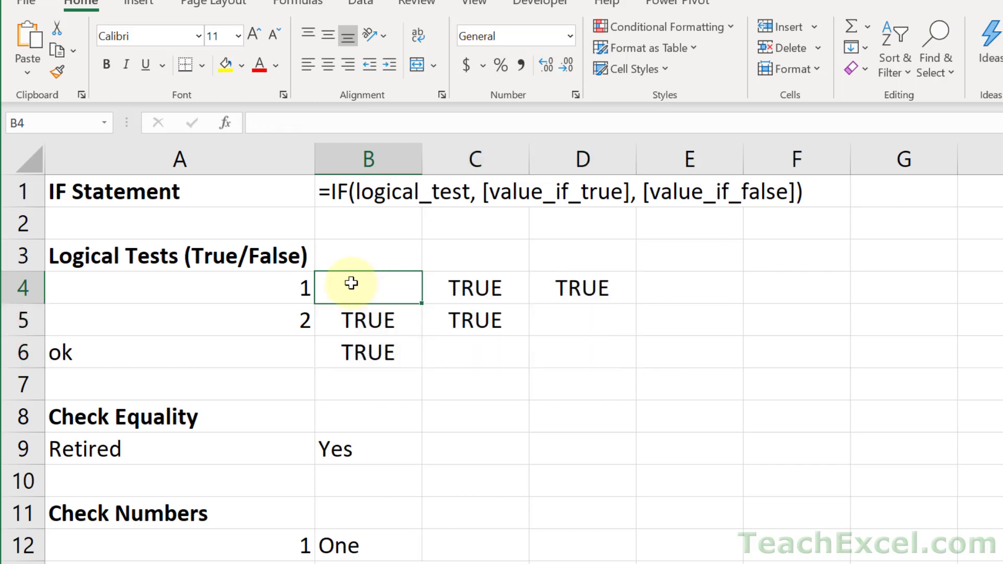
type("=")
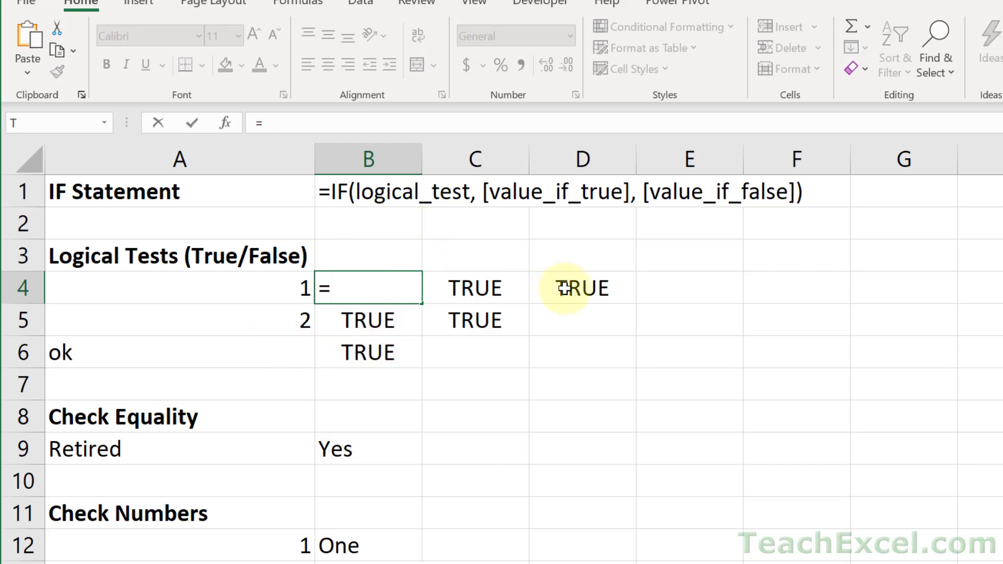
type("1>2")
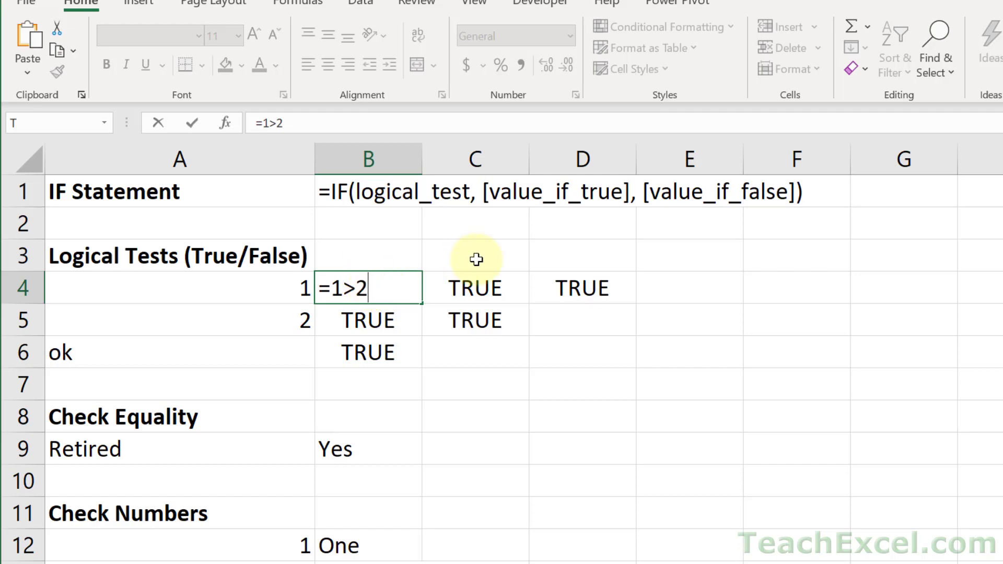
key("Return")
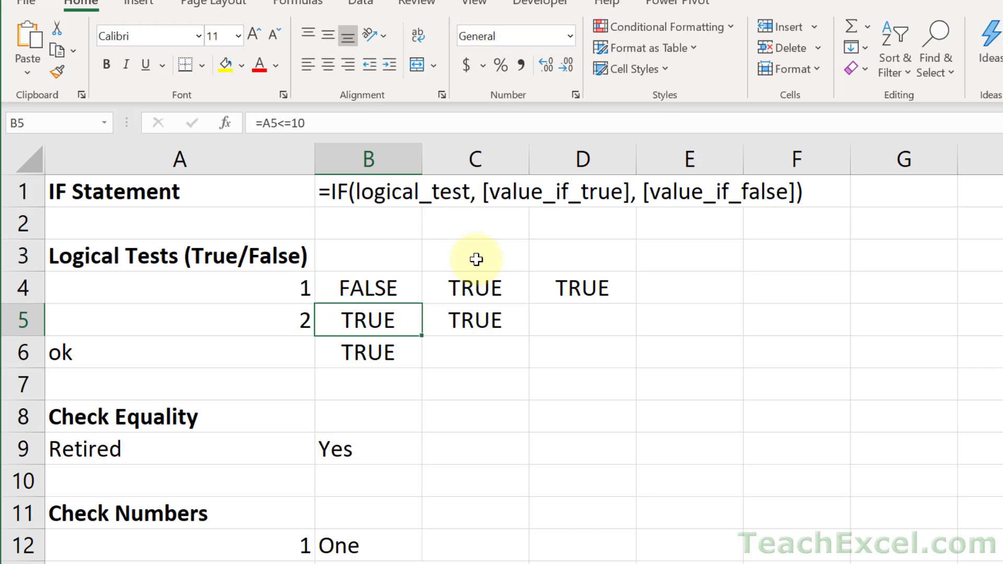
Step: Enter the equality test =1=1 in B4
left_click(384, 285)
type("=1")
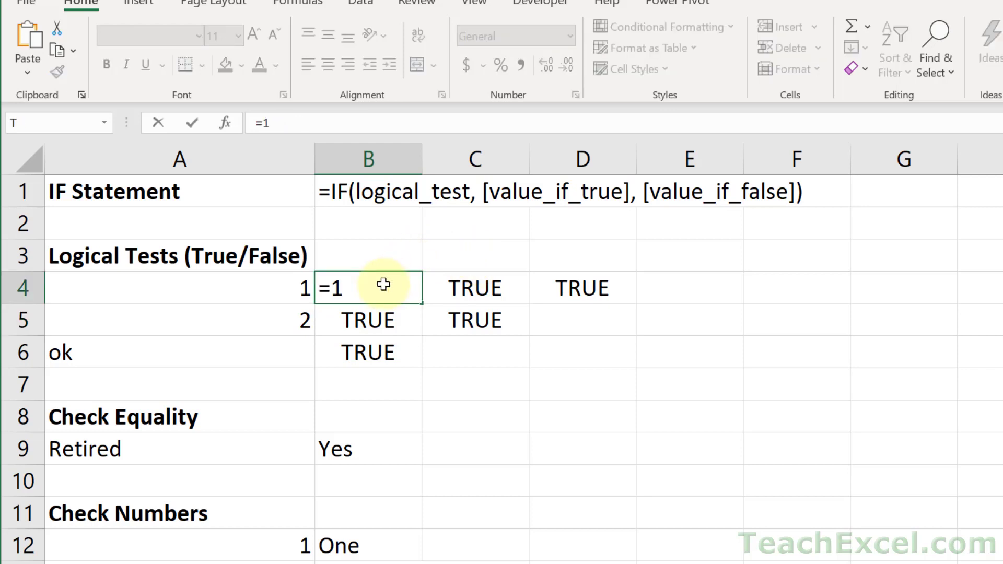
type("=1")
key("Return")
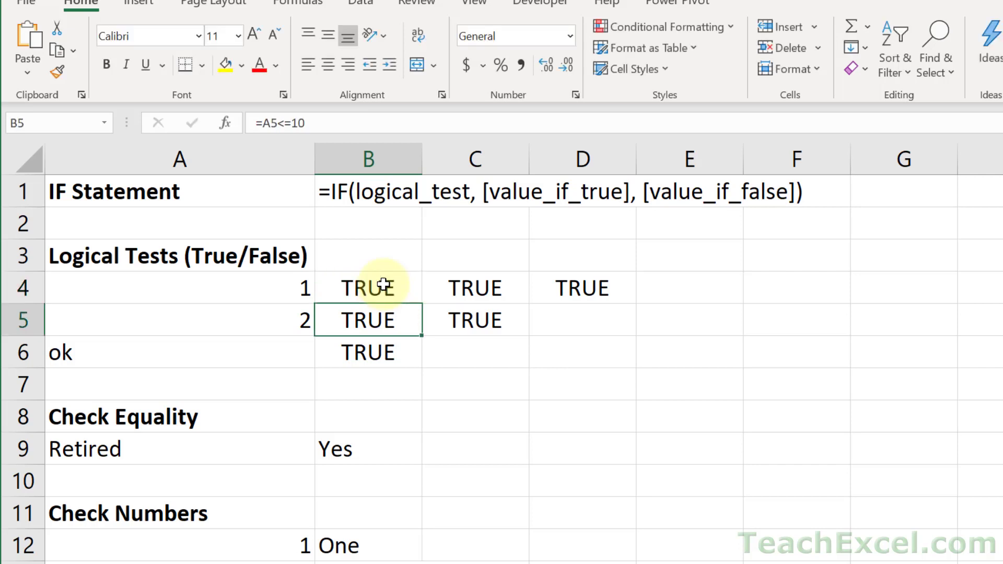
Step: Inspect the operator and second value of the equality test in B4, and clear the cell
left_click(384, 285)
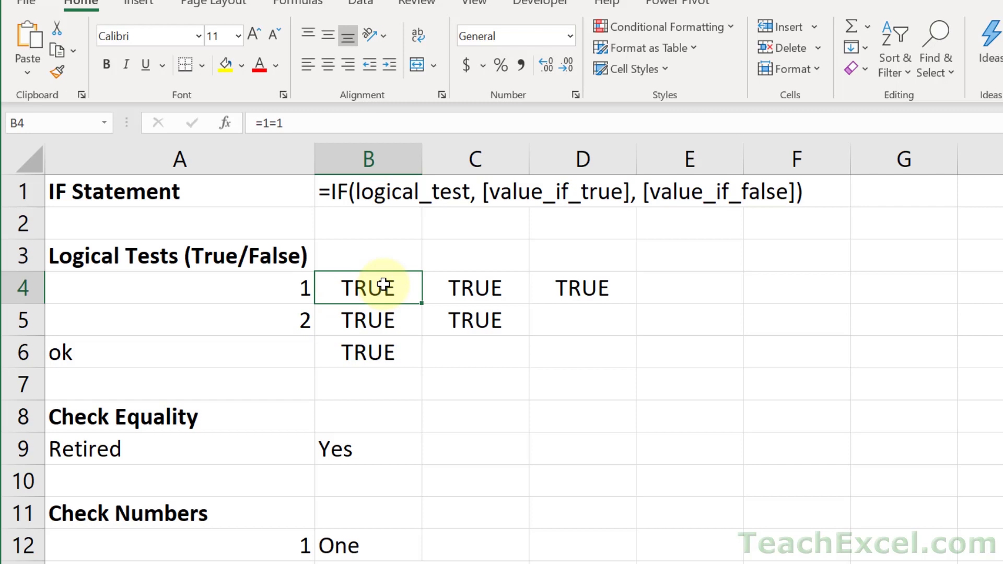
double_click(385, 285)
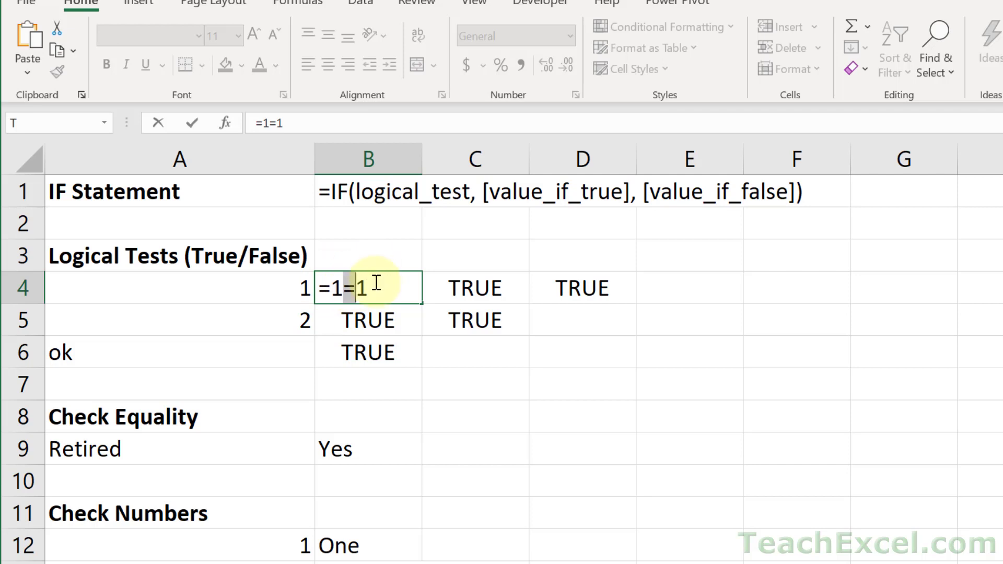
left_click_drag(383, 286, 361, 288)
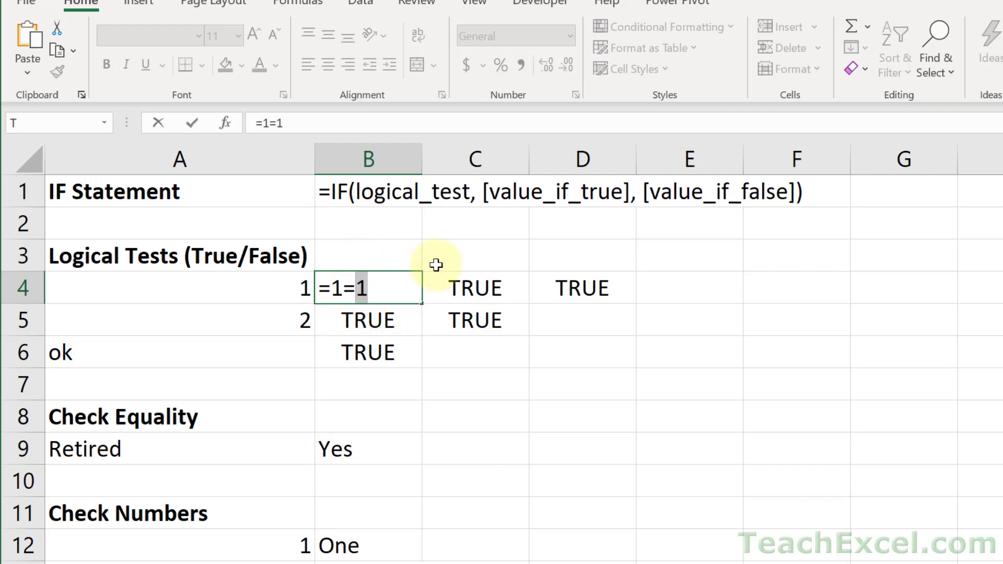
key("Escape")
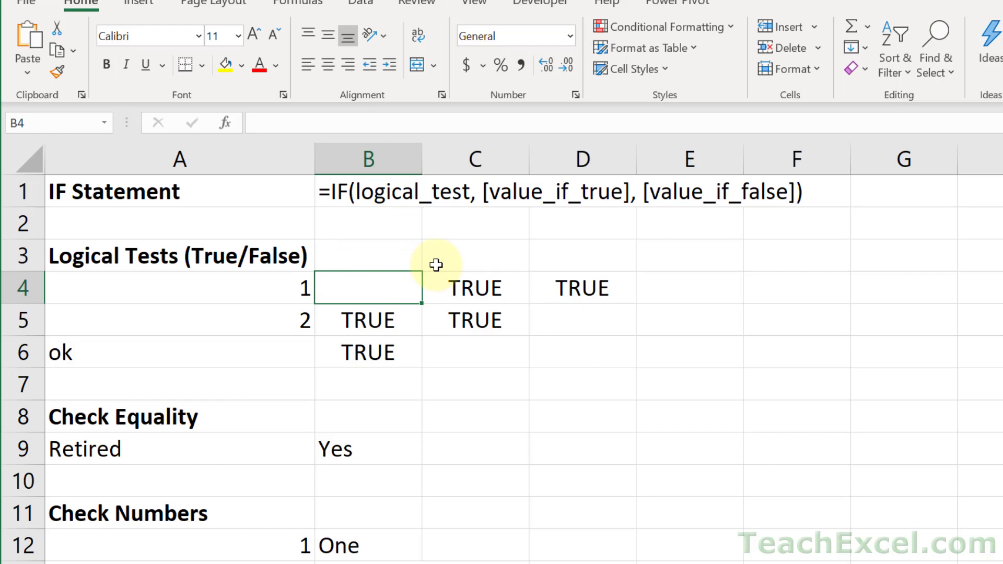
Step: Try out the comparison operators >, <, >= and <= as entries in B4 and discard them
type("=")
key("Escape")
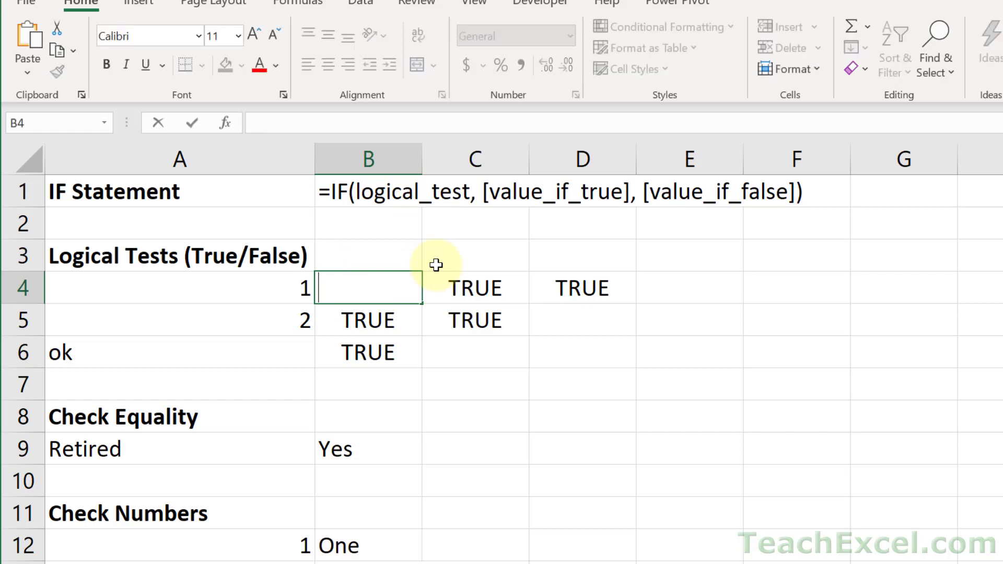
type(">")
key("BackSpace")
type("<")
key("BackSpace")
type(">")
type("=")
key("BackSpace")
key("BackSpace")
type("<=")
key("BackSpace")
key("BackSpace")
type("<")
key("Escape")
Step: Enter the greater-than-or-equal test =1>=2 in B4
type("=1")
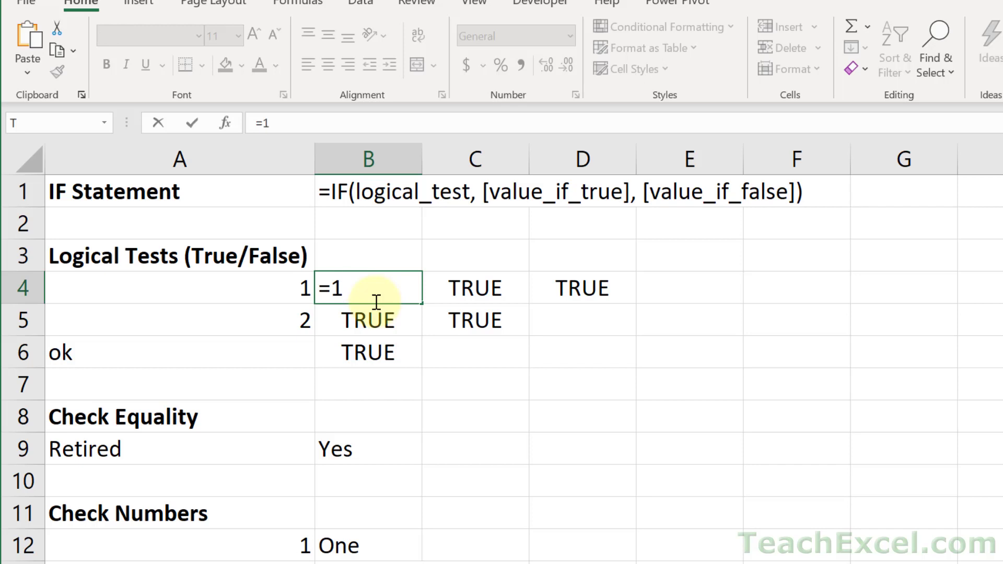
type(">=2")
key("Return")
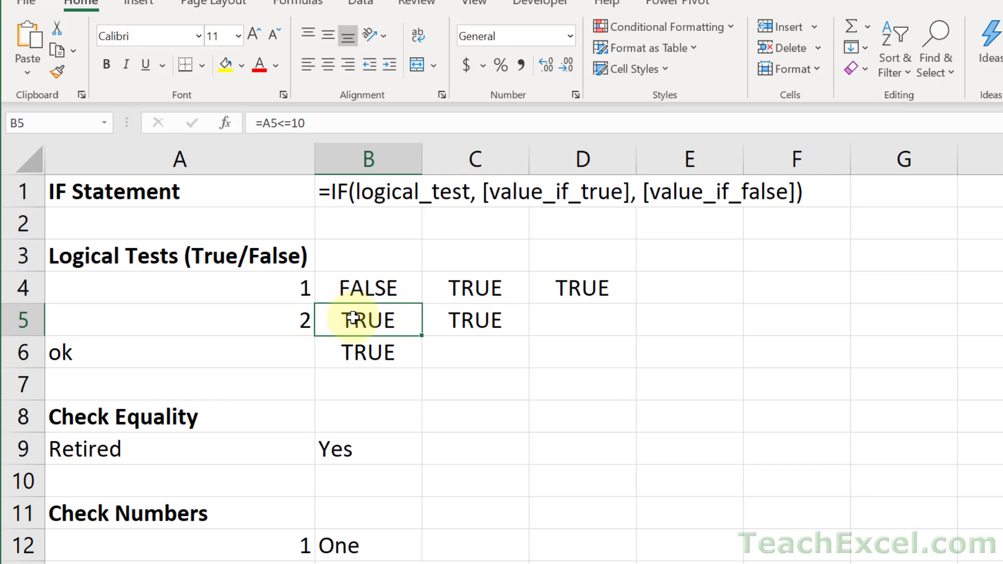
Step: Replace the test in B5 with a cell-reference comparison, =A4>A5
type("=")
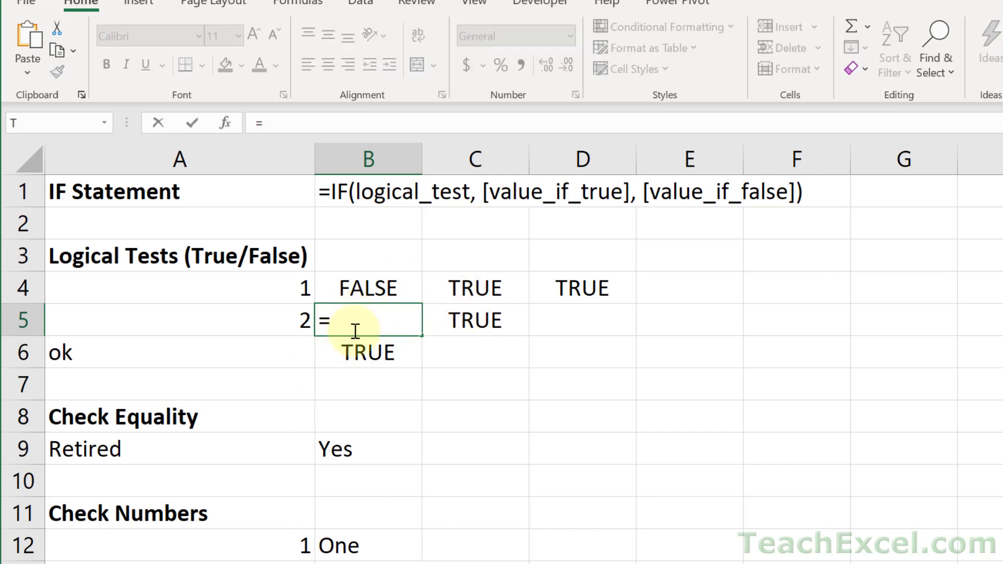
left_click(261, 286)
type(">")
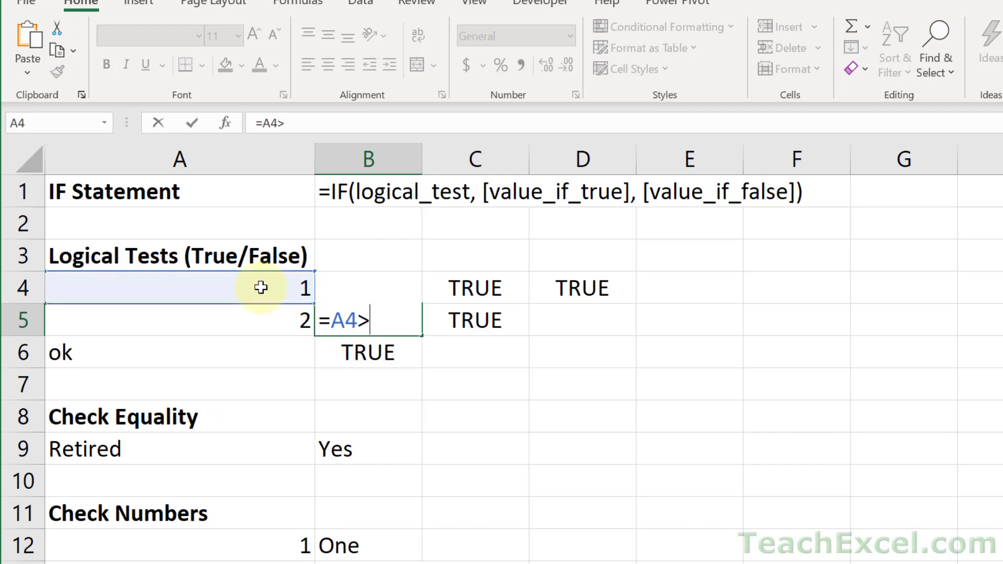
left_click(242, 323)
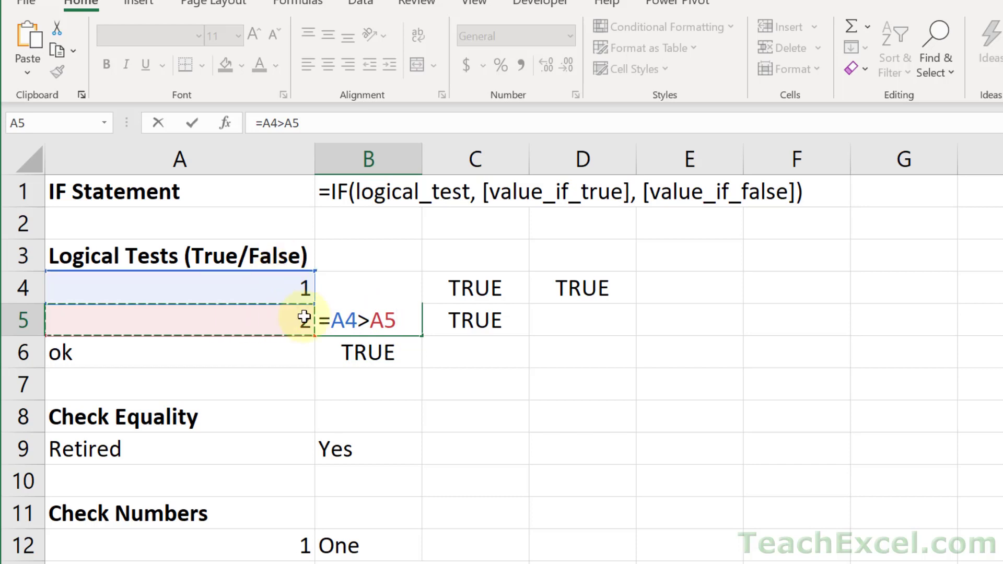
left_click(412, 348)
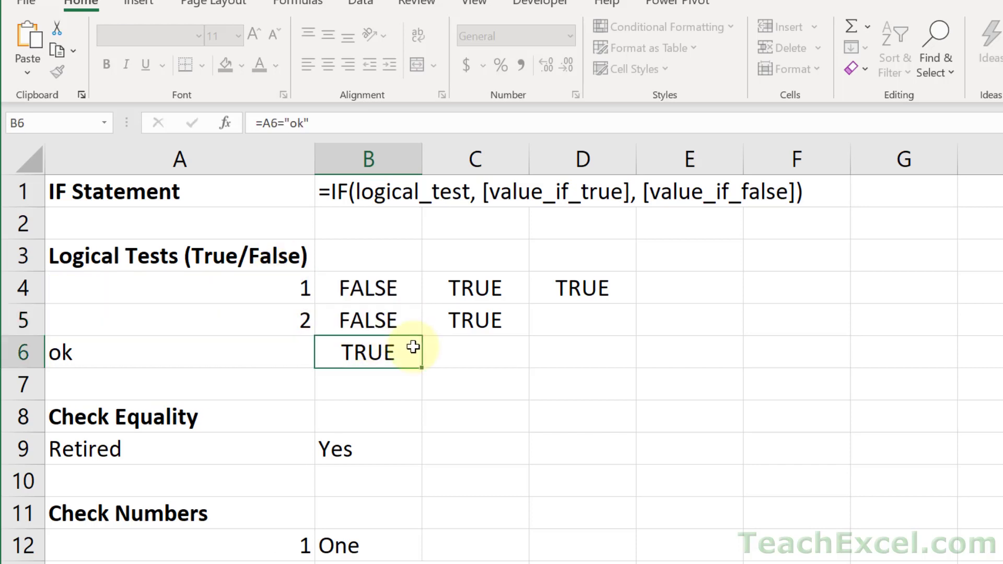
Step: Examine the number comparison formula in C4 and the text comparison formula in B6
double_click(468, 284)
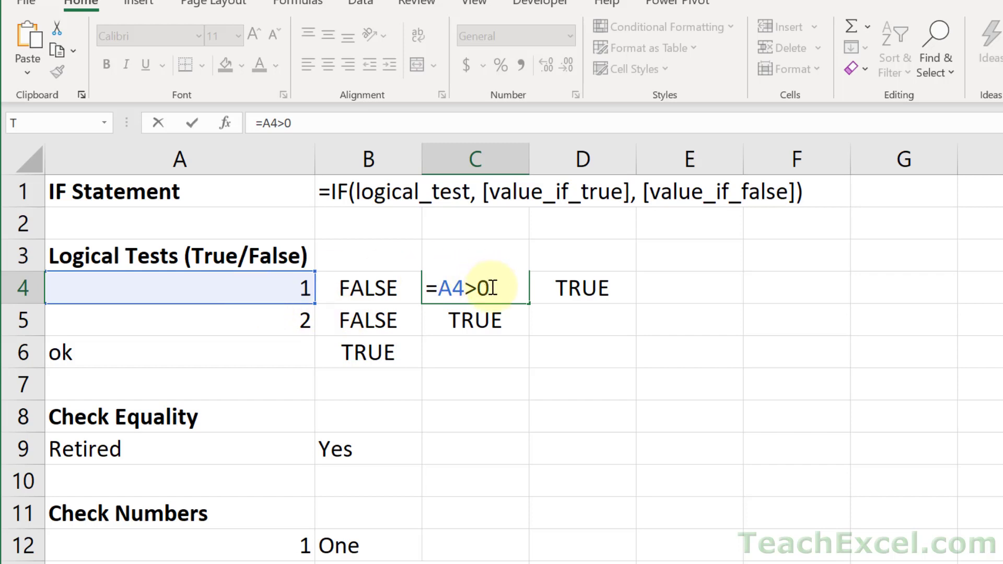
double_click(483, 287)
key("Return")
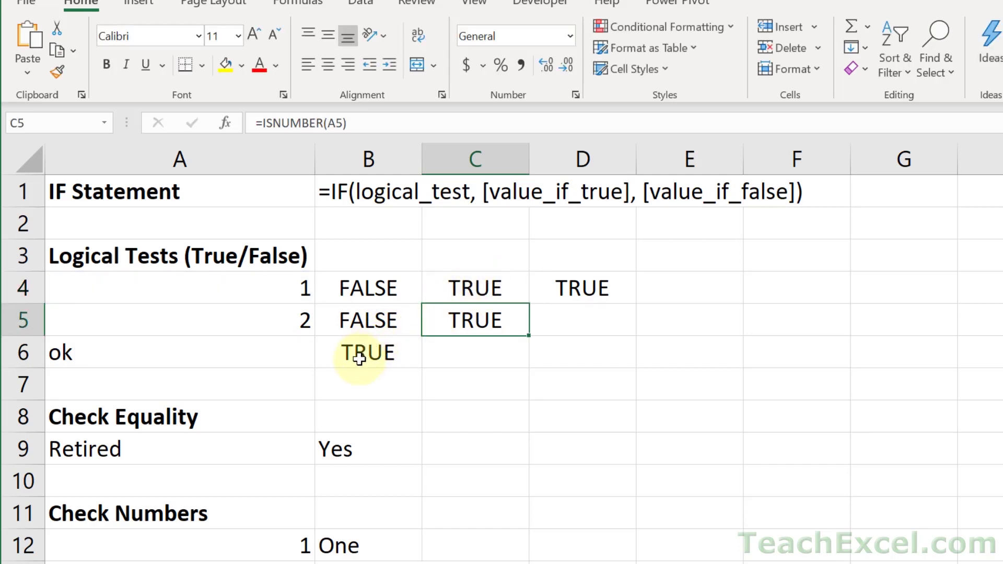
left_click(359, 359)
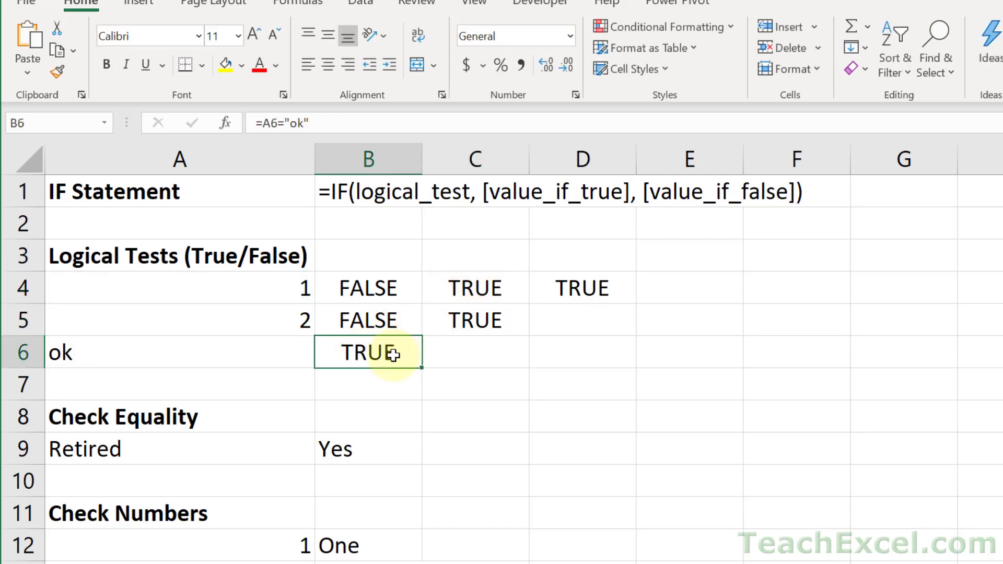
Step: Replace the formula in B6 with a text comparison that tests A6 against quoted text, =A6="ok"
key("Delete")
type("=")
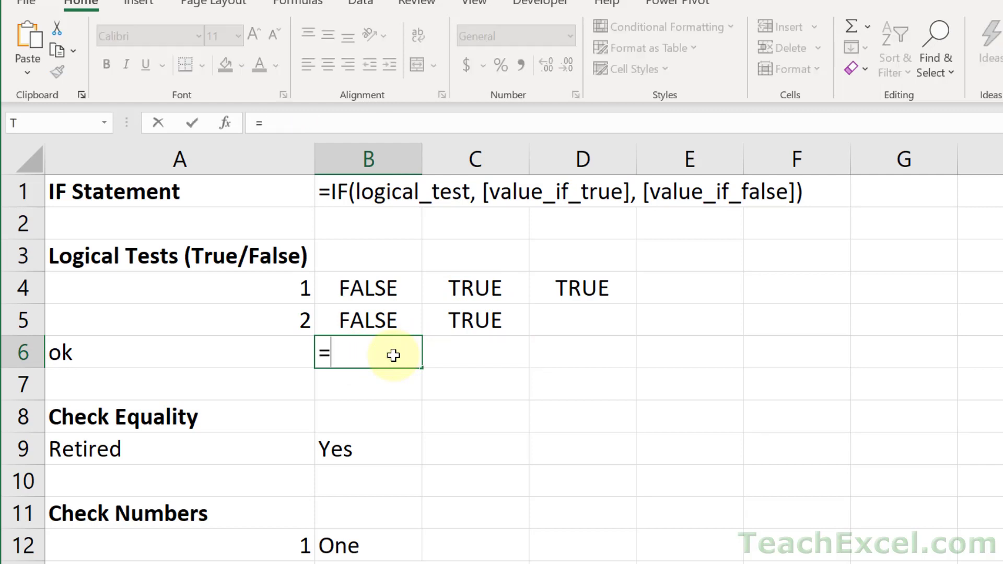
left_click(229, 354)
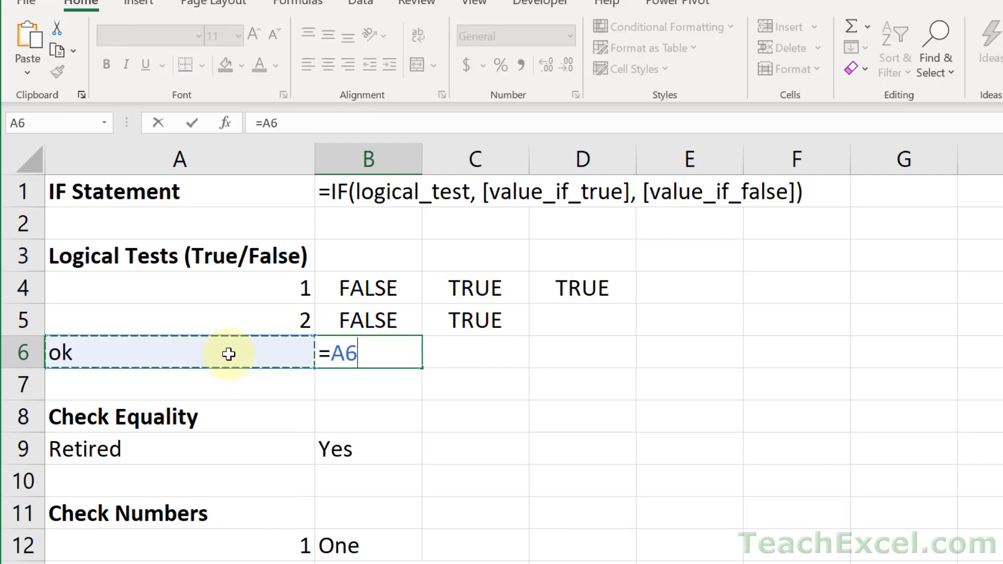
type("=\"")
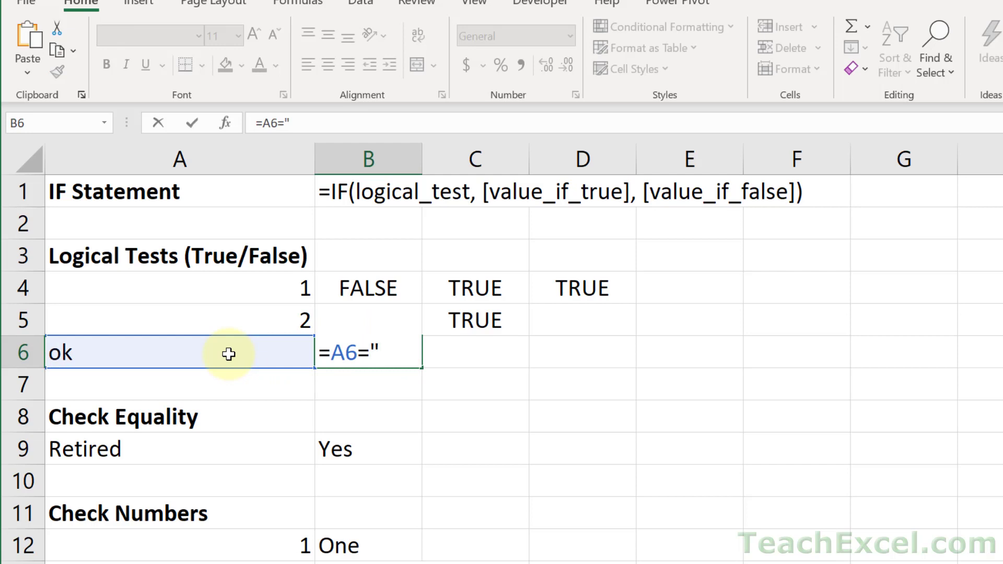
type("ok\"")
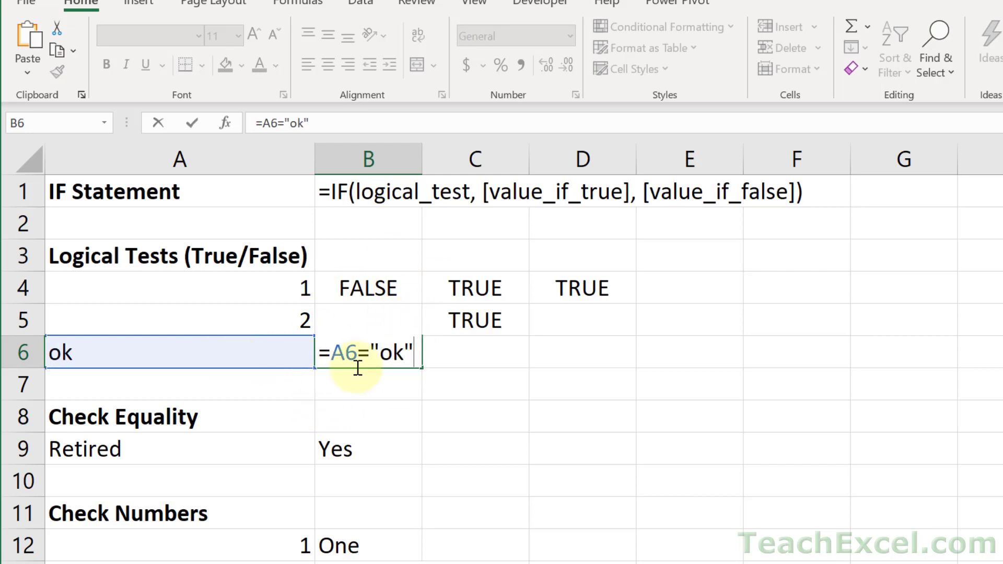
left_click_drag(358, 354, 368, 353)
left_click(413, 346)
left_click_drag(413, 346, 369, 345)
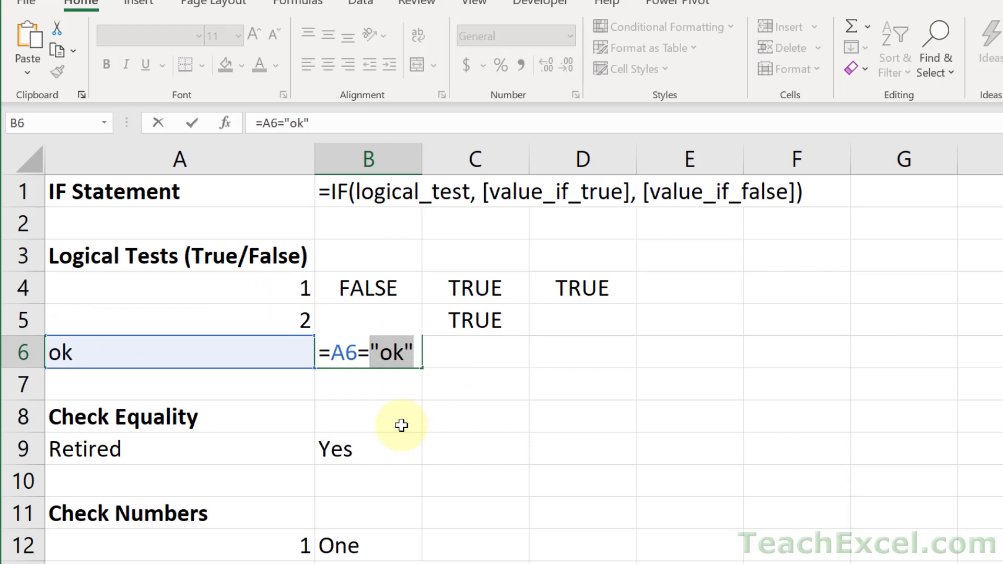
key("Return")
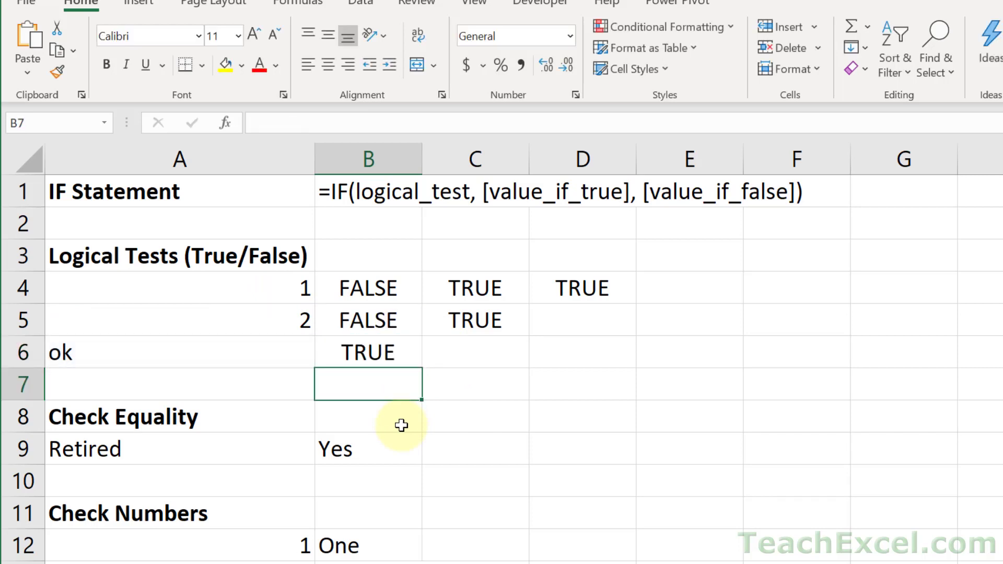
Step: Capitalize the comparison text in B6 so the formula reads =A6="Ok"
double_click(365, 352)
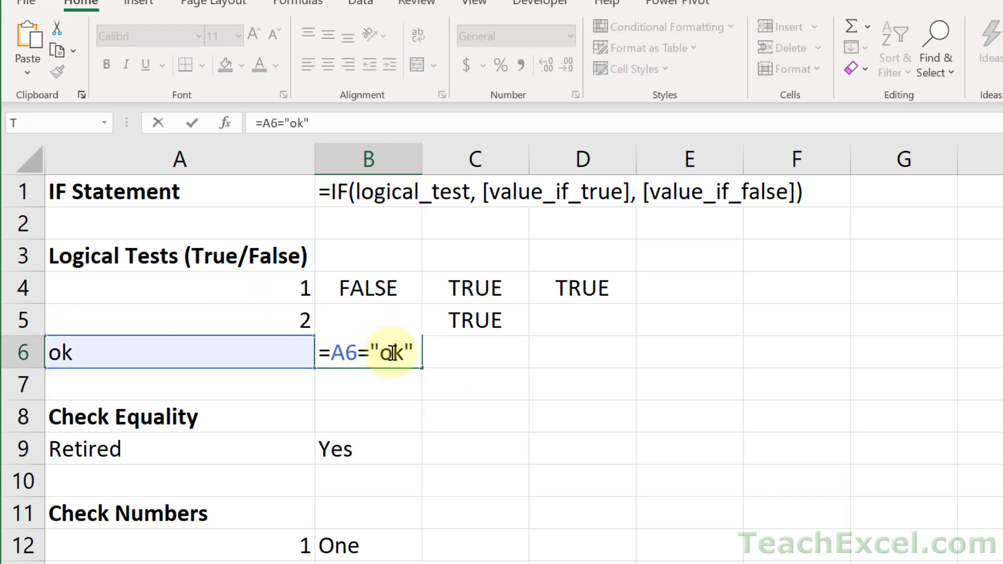
left_click(392, 353)
key("BackSpace")
type("O")
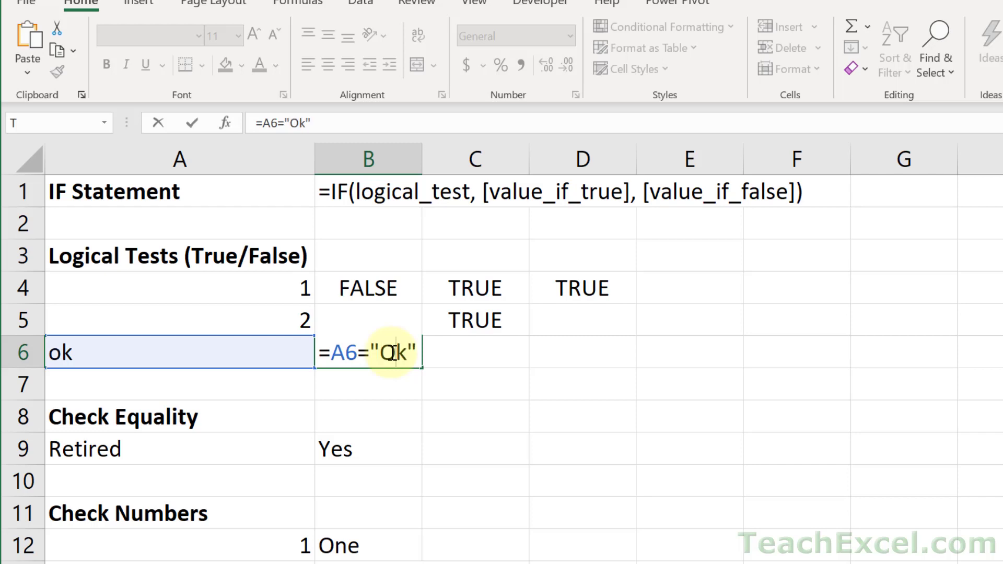
key("Return")
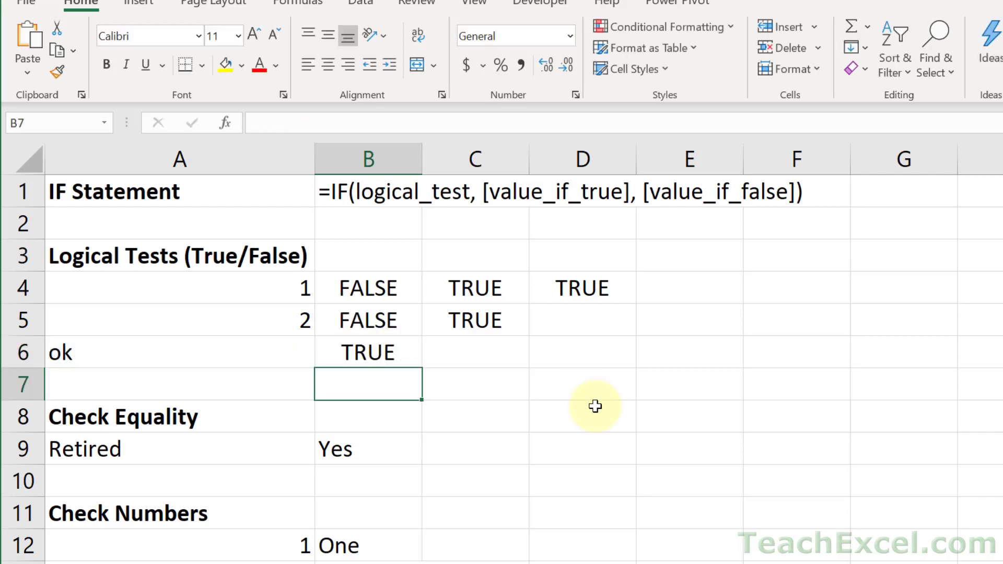
double_click(393, 345)
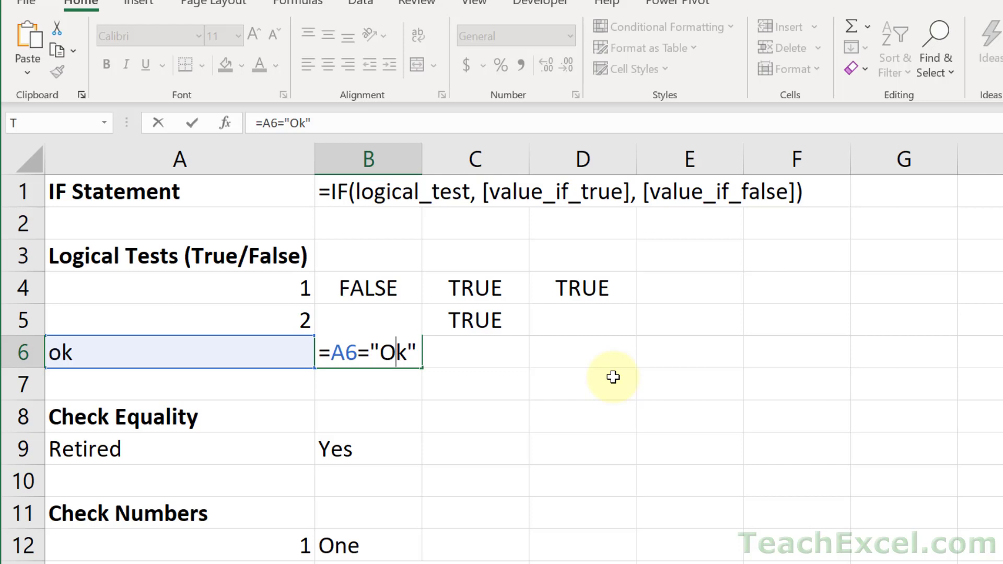
key("ctrl+Return")
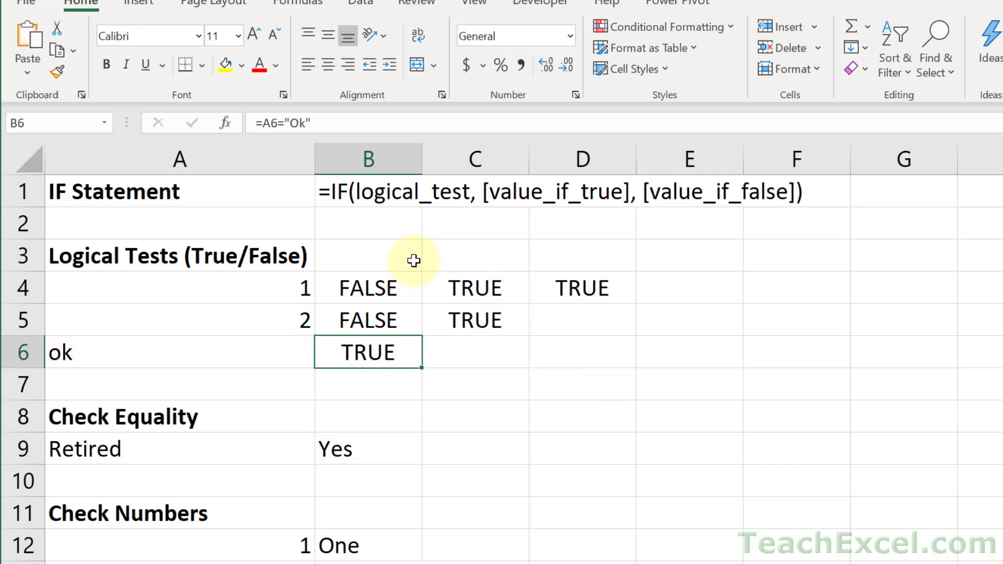
Step: Replace the test in C5 with an ISNUMBER check on A5, =ISNUMBER(A5)
left_click(462, 323)
key("Delete")
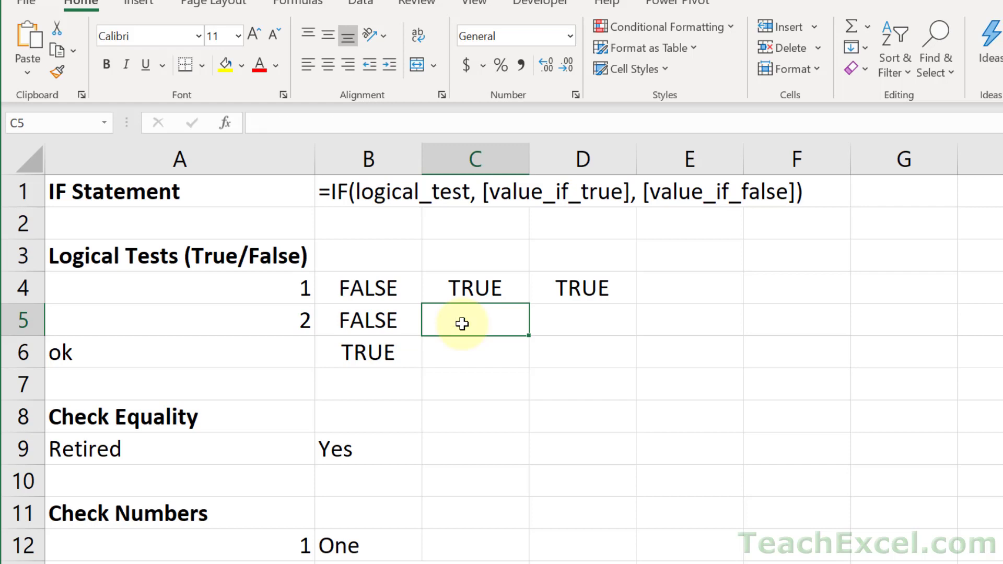
type("=is")
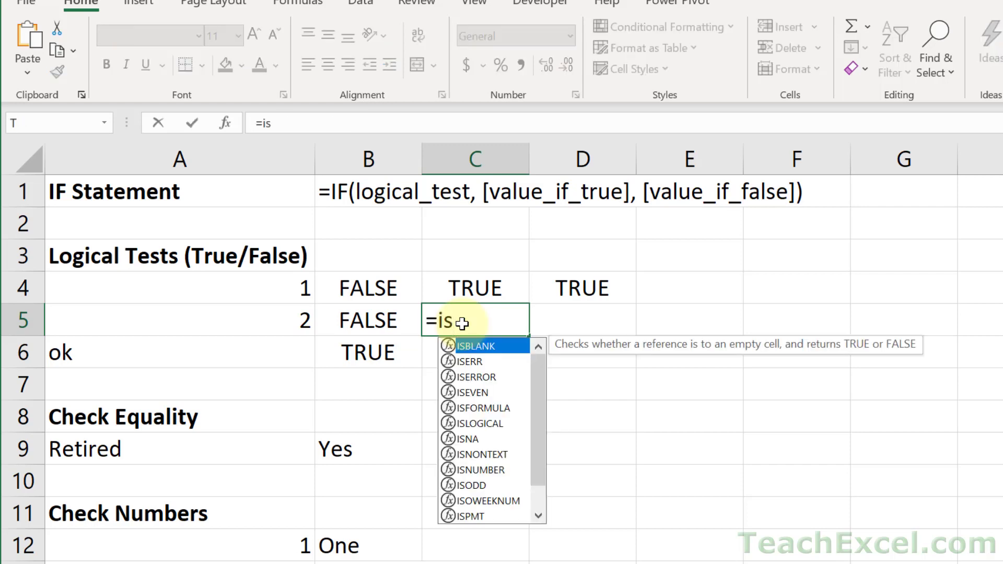
type("nu")
key("BackSpace")
key("BackSpace")
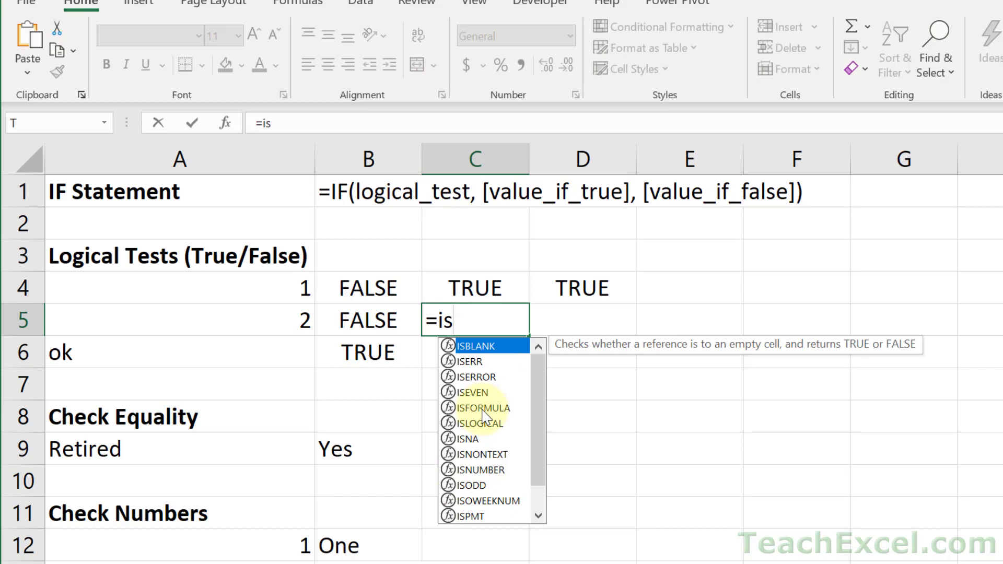
type("nu")
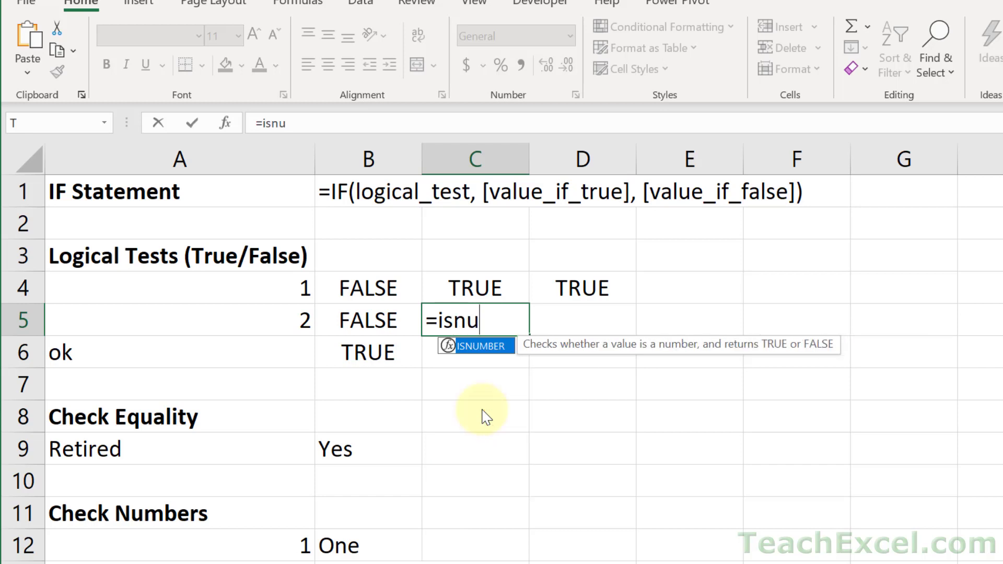
key("Tab")
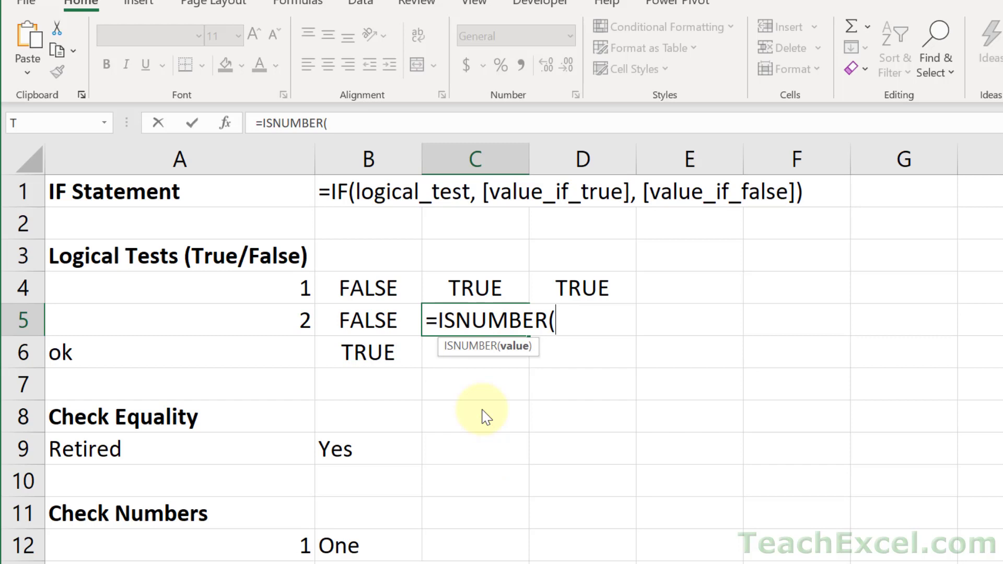
left_click(263, 317)
type(")")
key("Return")
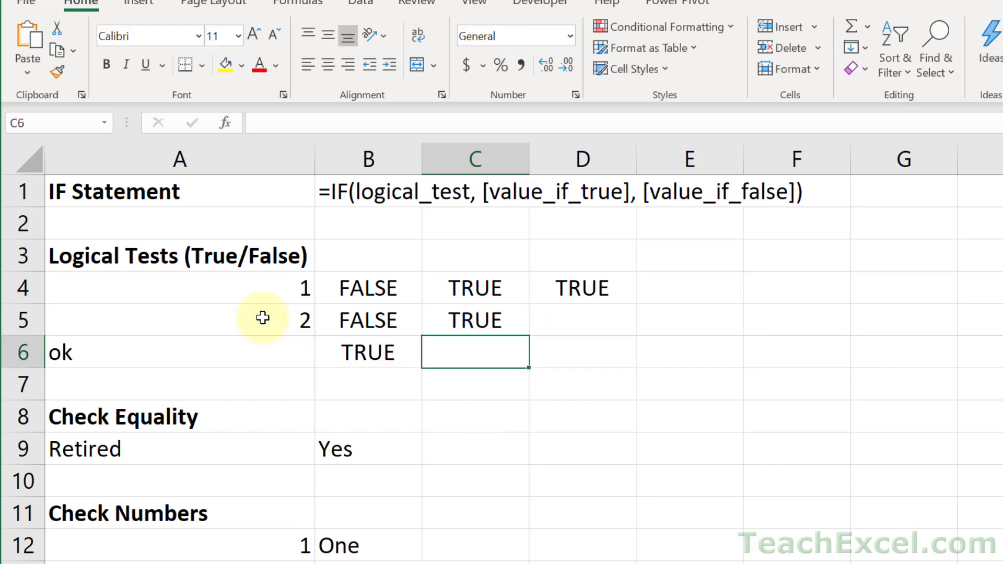
Step: Replace the test in D4 with an AND function combining two conditions, =AND(A4=1,A6="ok")
left_click(568, 278)
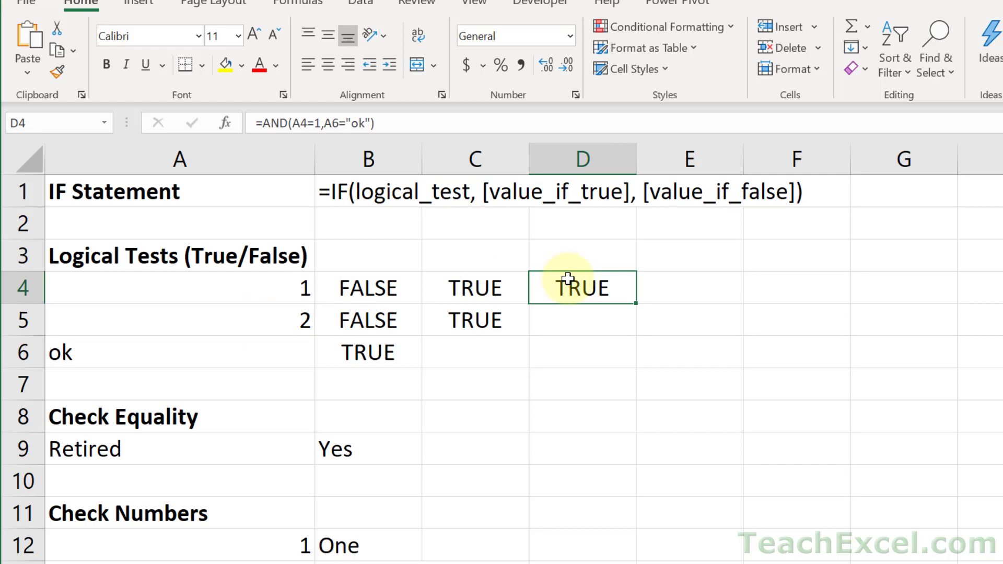
key("Delete")
type("=and")
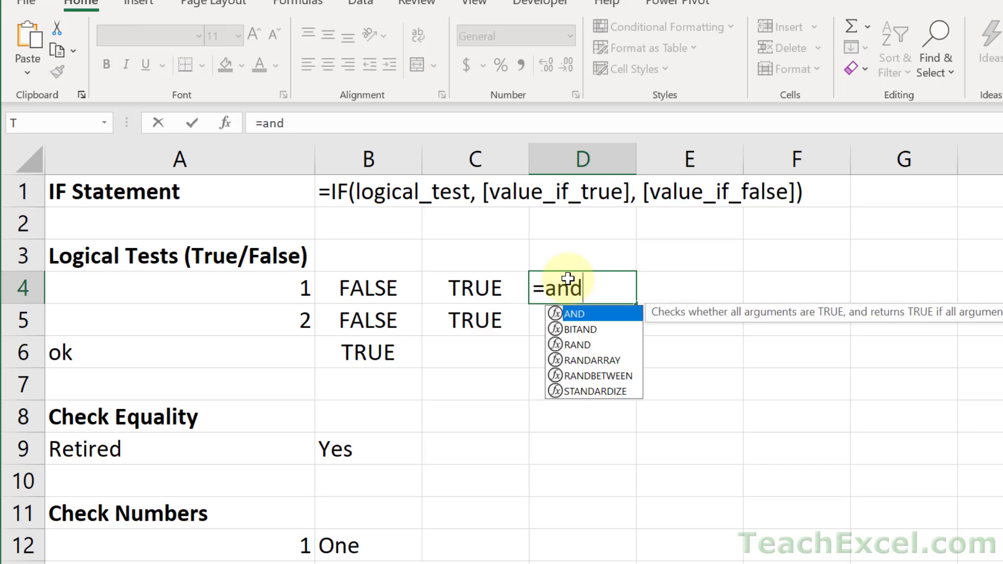
key("Tab")
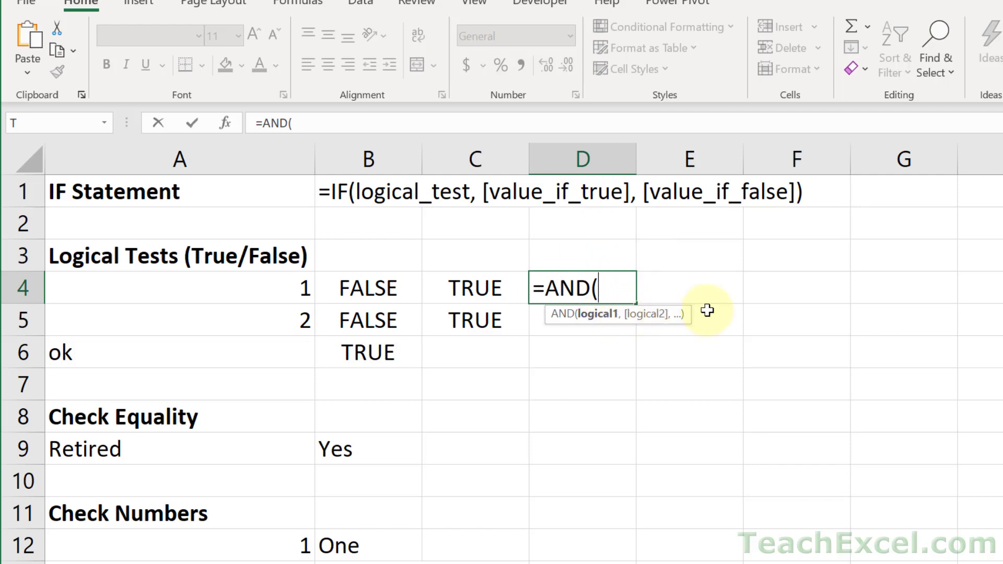
left_click(259, 284)
type("=")
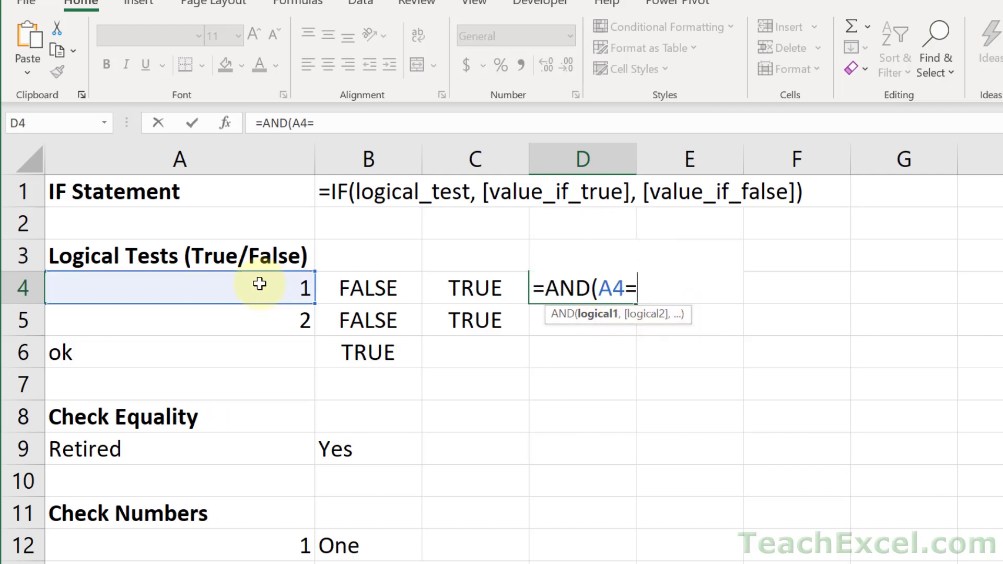
type("1,")
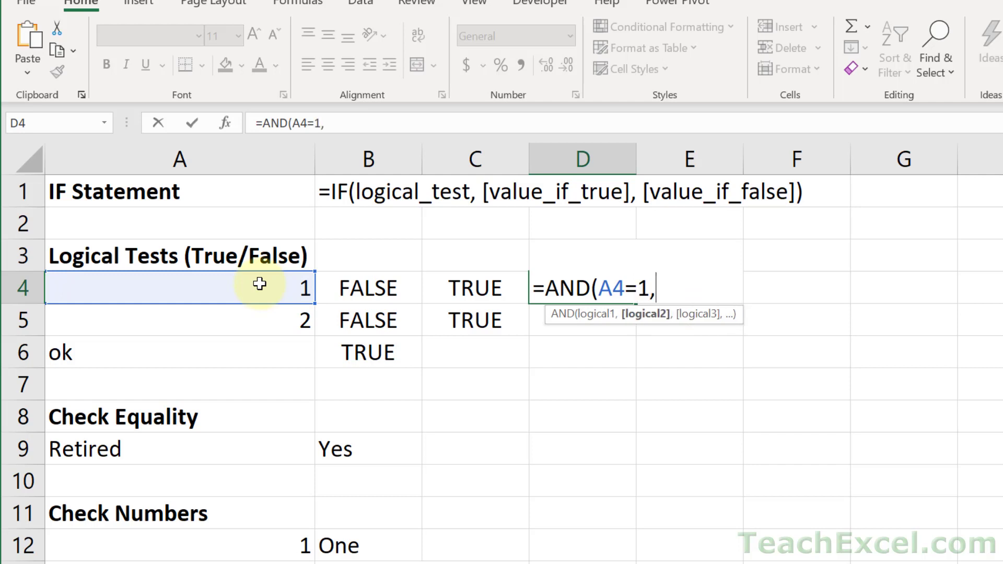
left_click(230, 353)
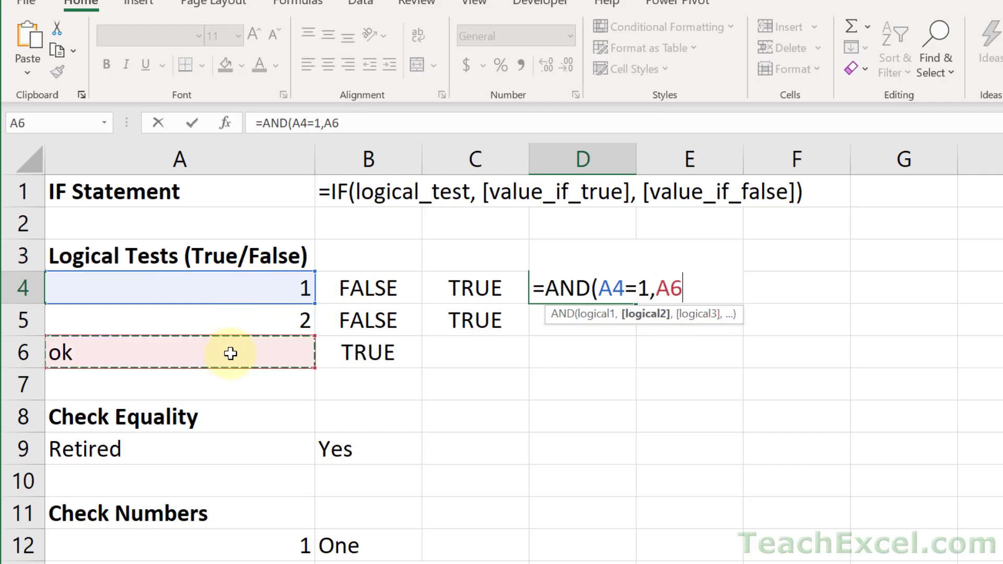
type("=\"ok\")")
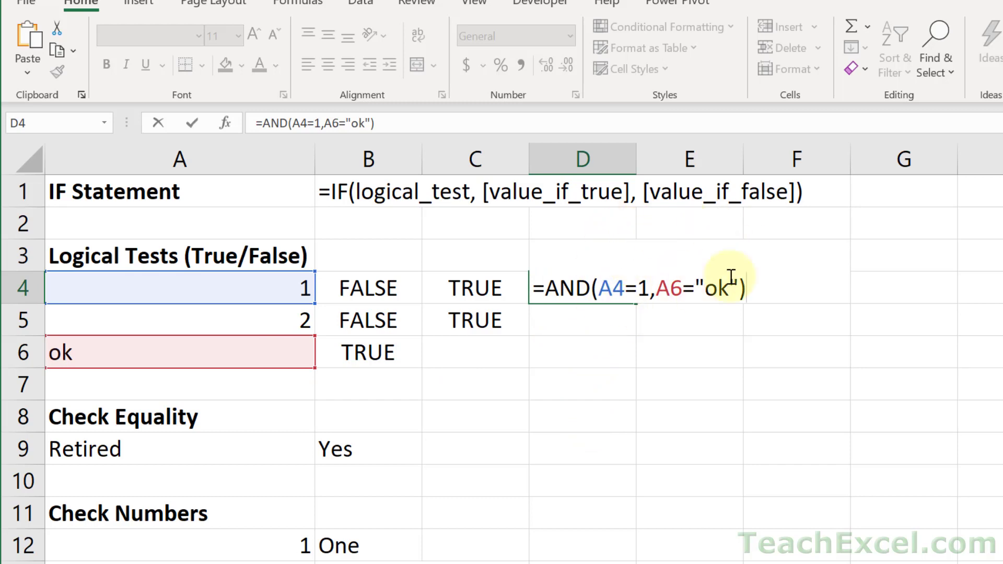
key("Return")
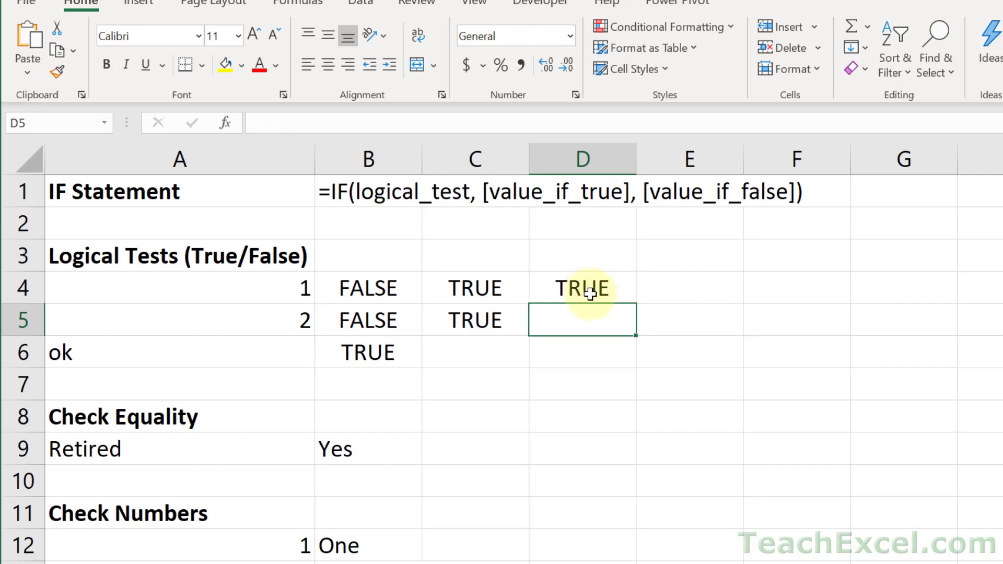
Step: Enter an OR function with two conditions in D5, =OR(A4>2,A6="ok")
type("=or")
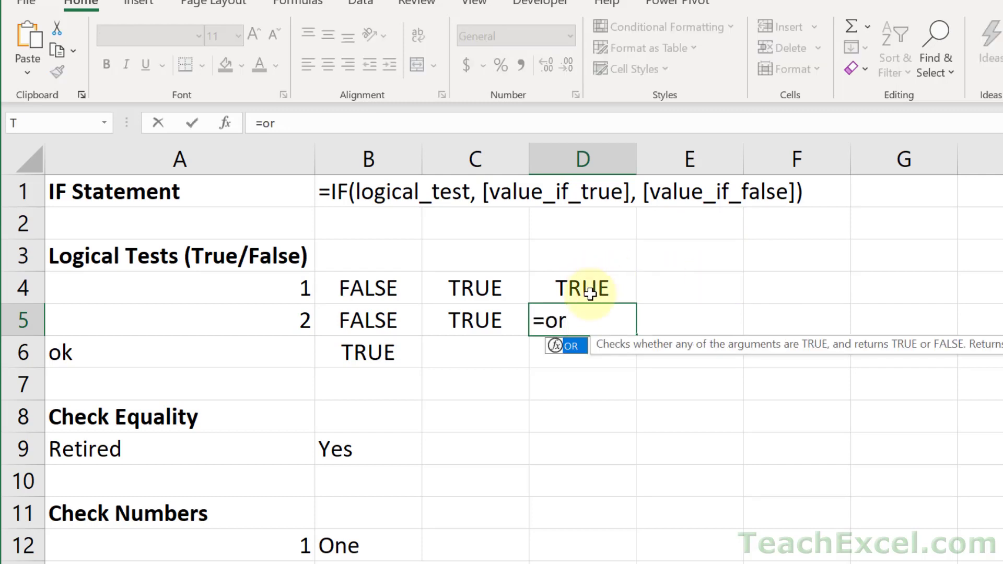
key("Tab")
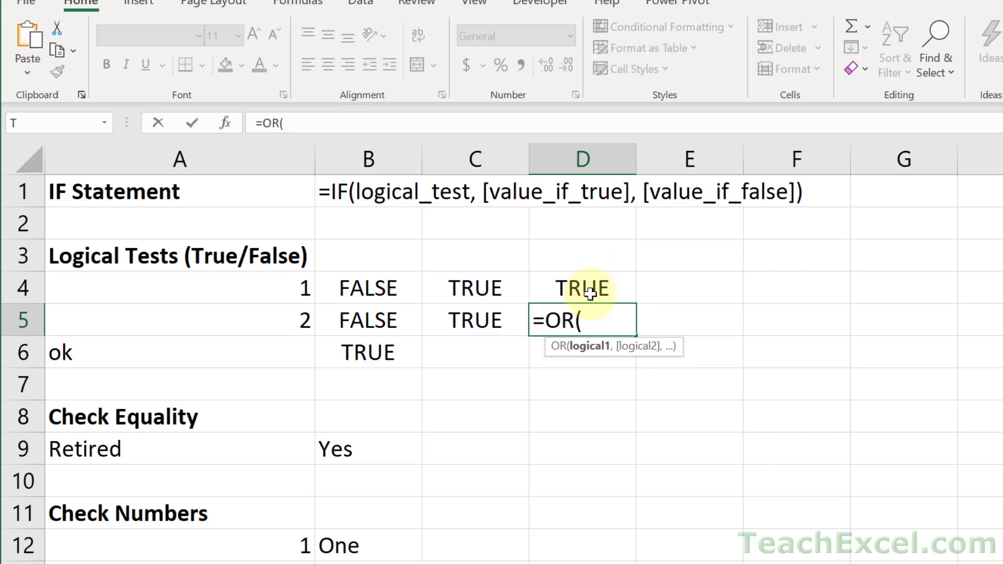
left_click(257, 279)
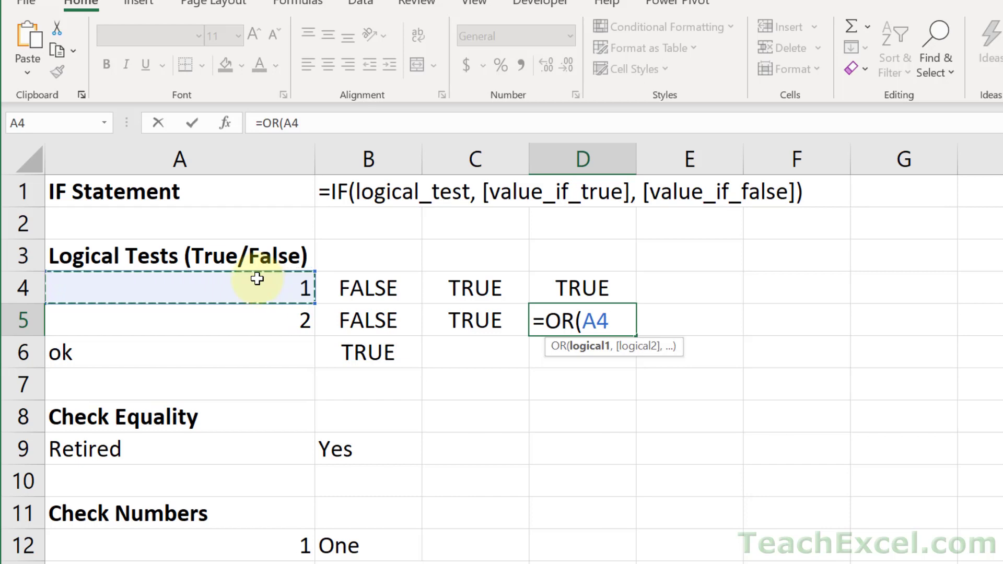
type(">2")
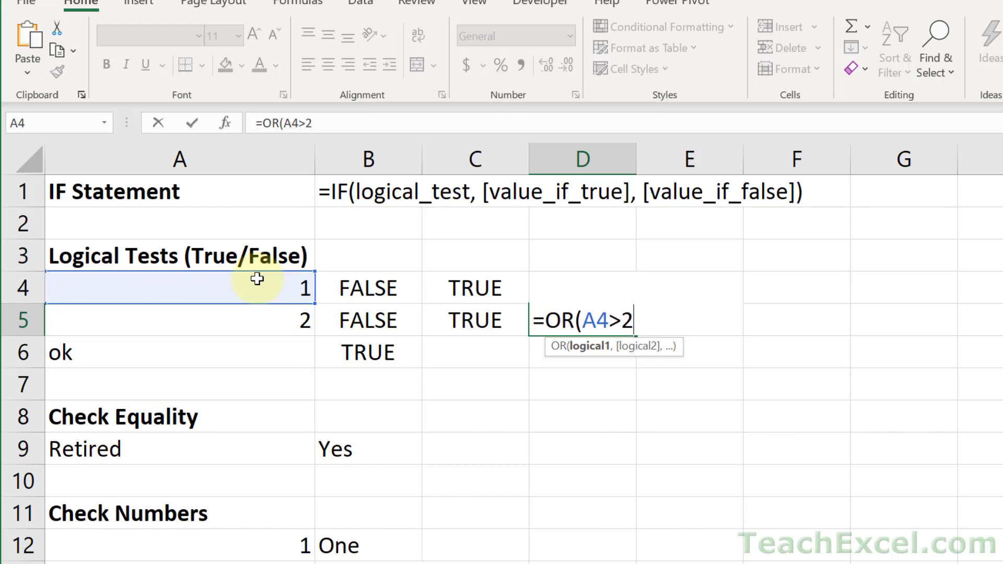
type(",")
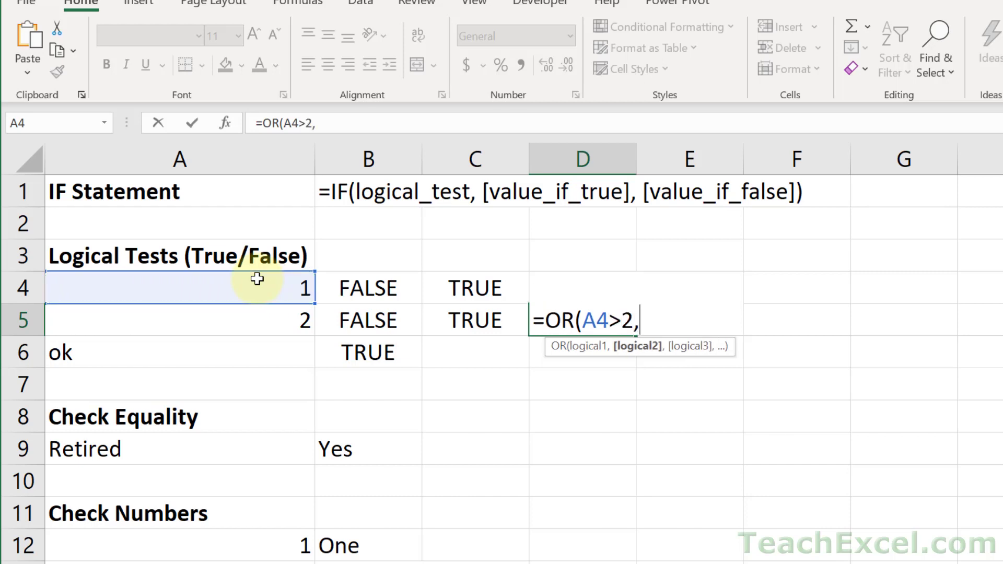
left_click(233, 361)
type("=\"ok")
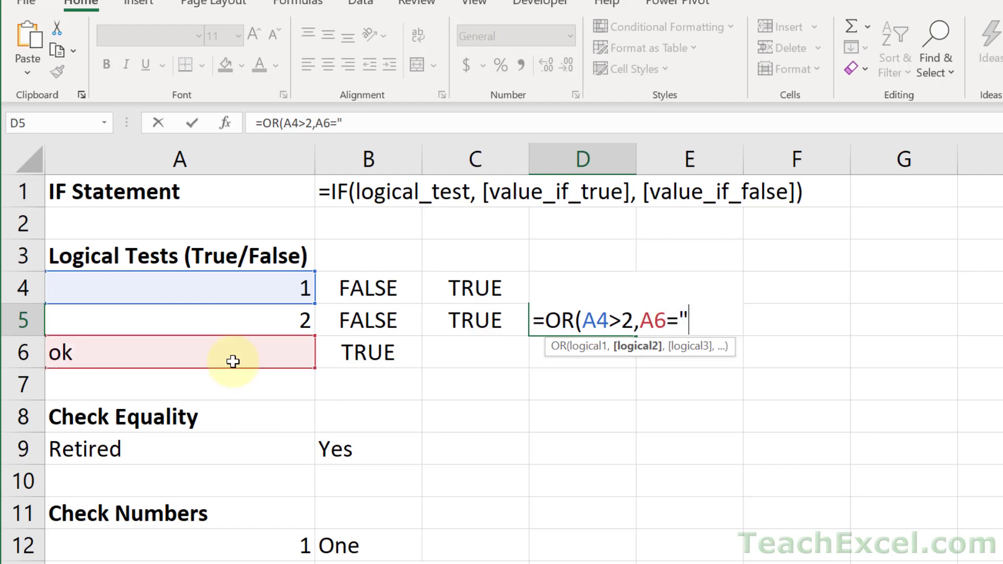
type("\")")
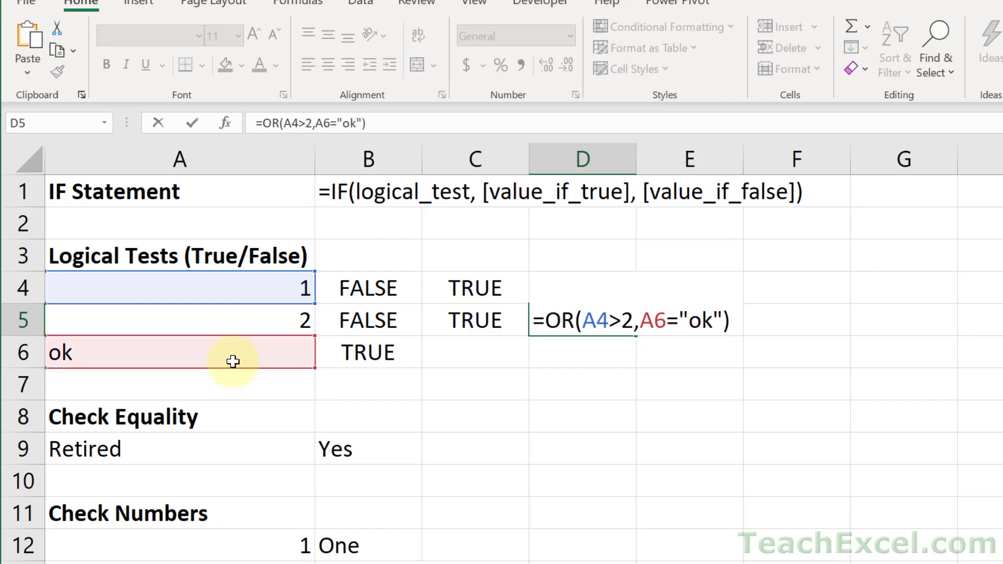
key("Return")
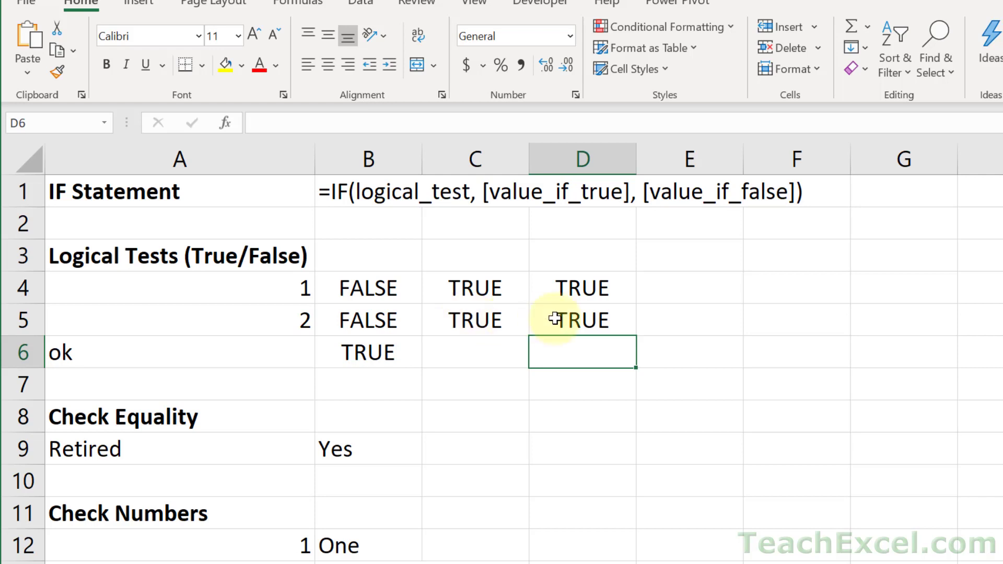
Step: Examine the first condition, A4=1, inside the AND formula in D4
double_click(575, 288)
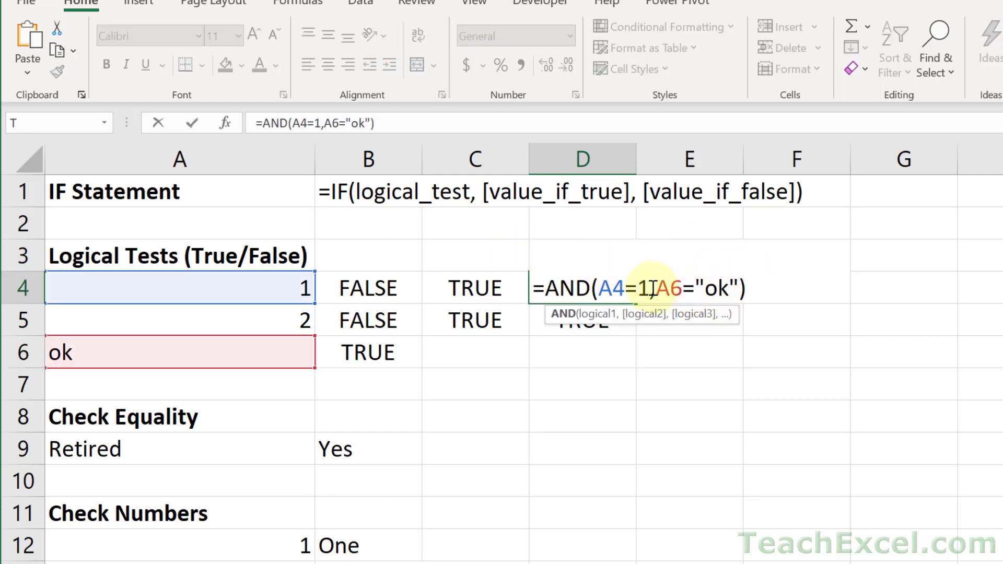
left_click_drag(651, 289, 603, 289)
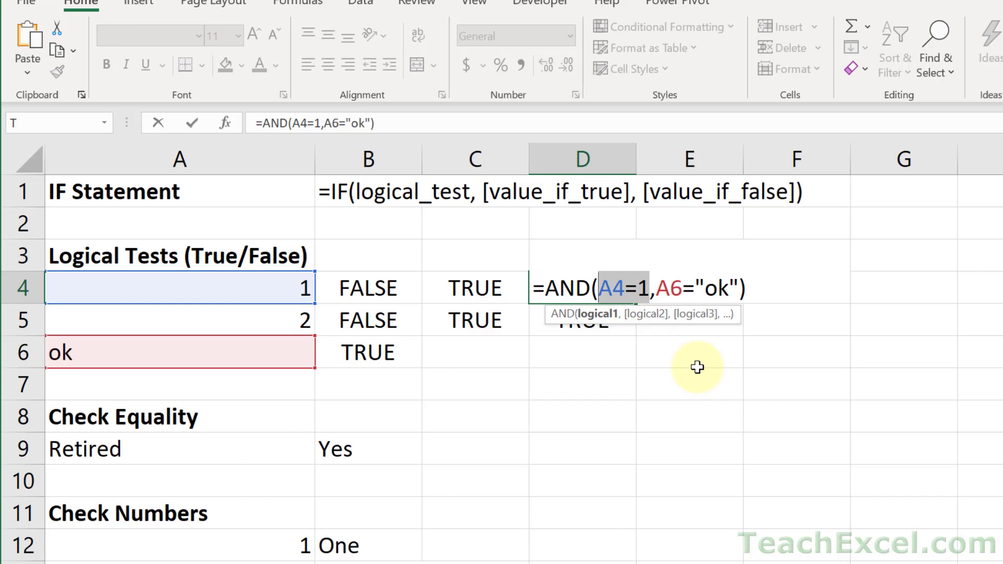
key("ctrl+Return")
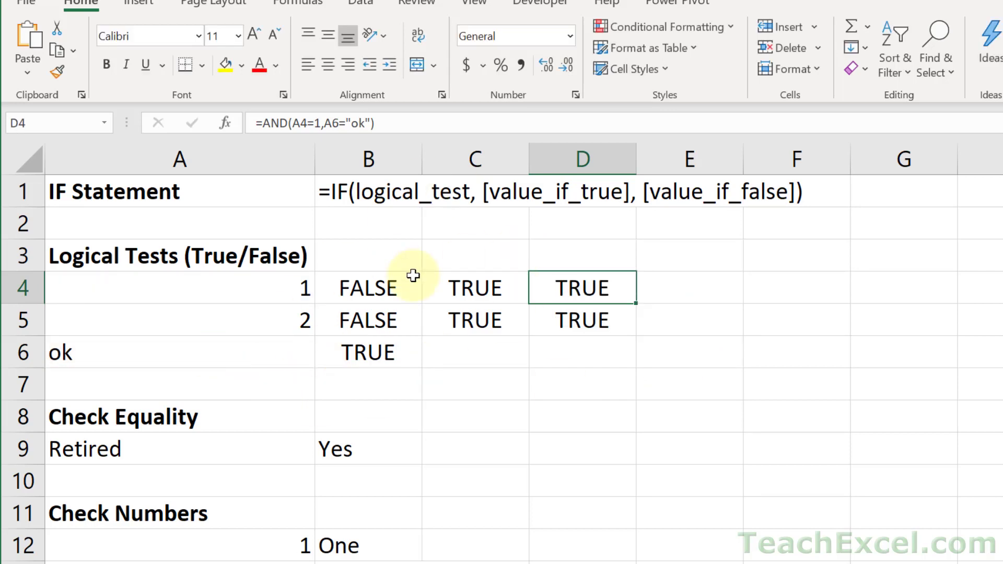
Step: Clear B9 and start an IF formula there whose logical test checks whether A9 equals "retired"
scroll(413, 275, "down", 2)
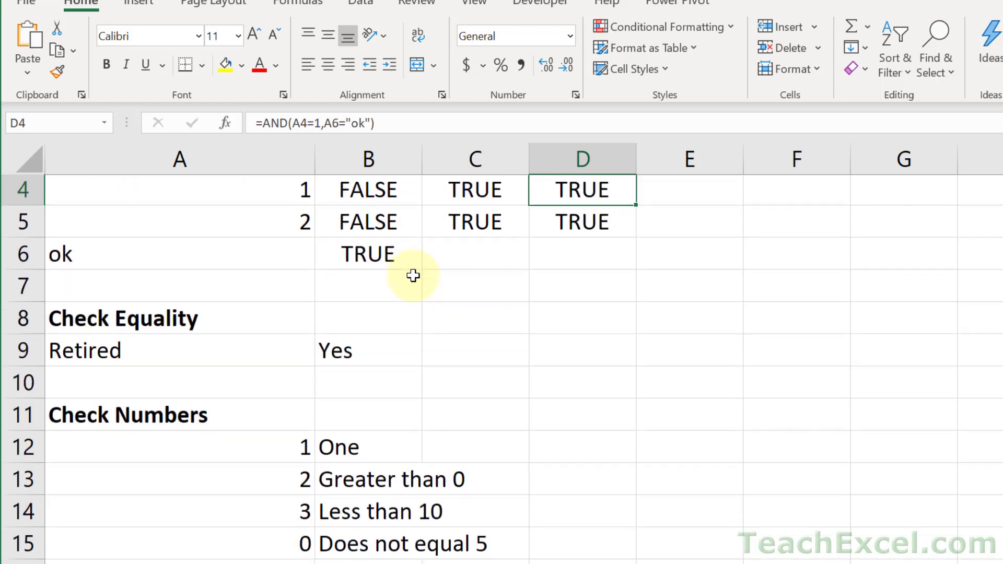
left_click(377, 319)
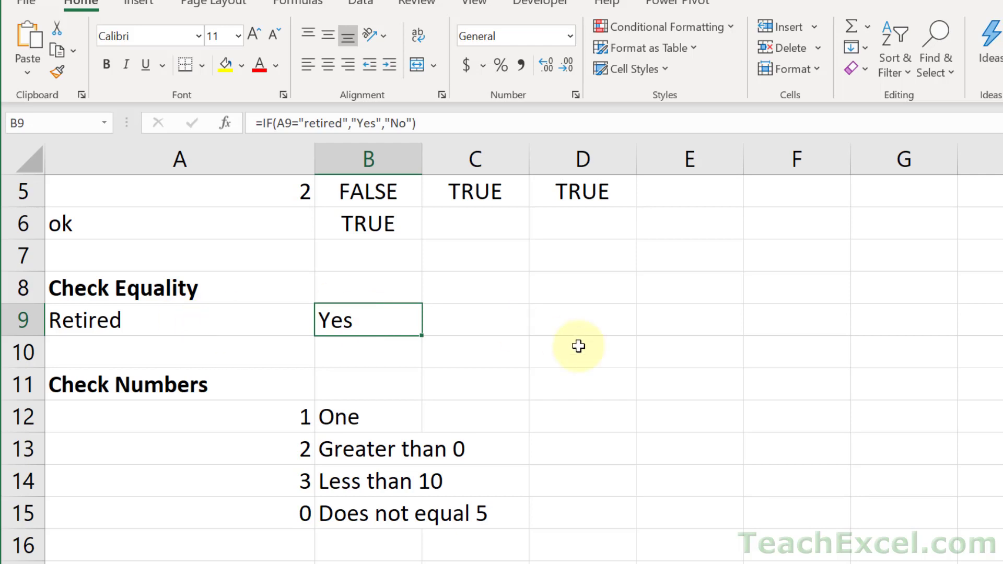
key("Delete")
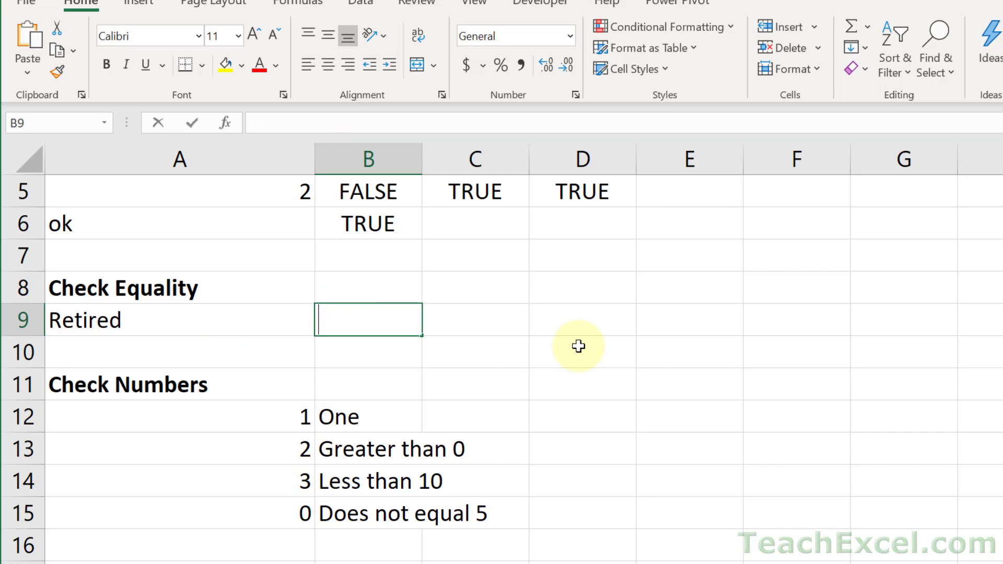
type("=if")
key("Tab")
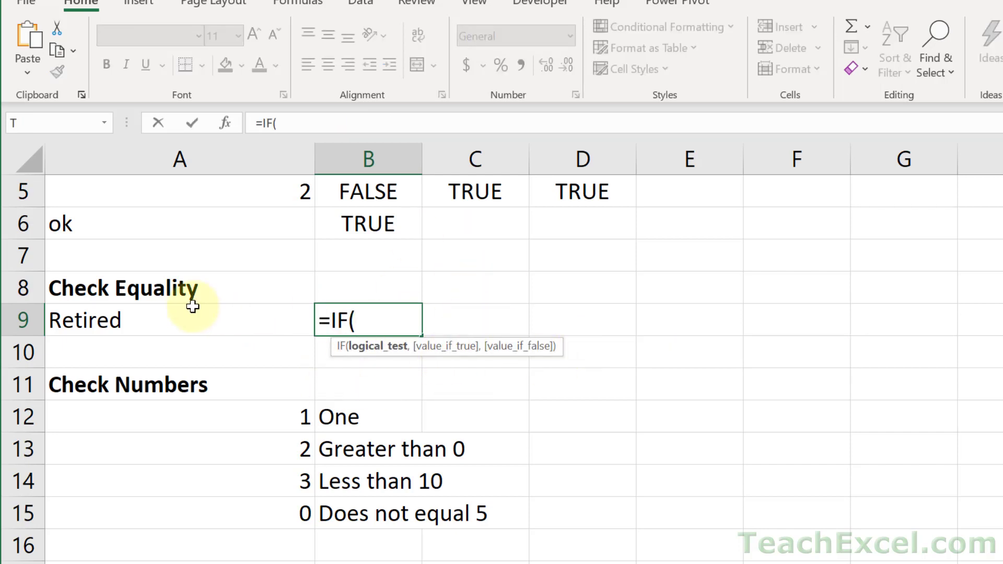
left_click(190, 319)
type("=")
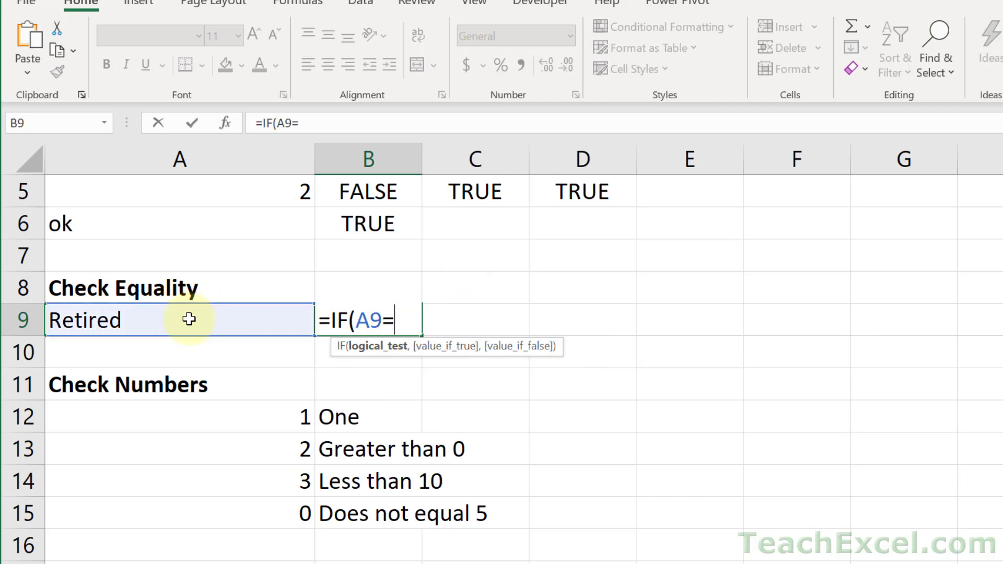
type("\"retired")
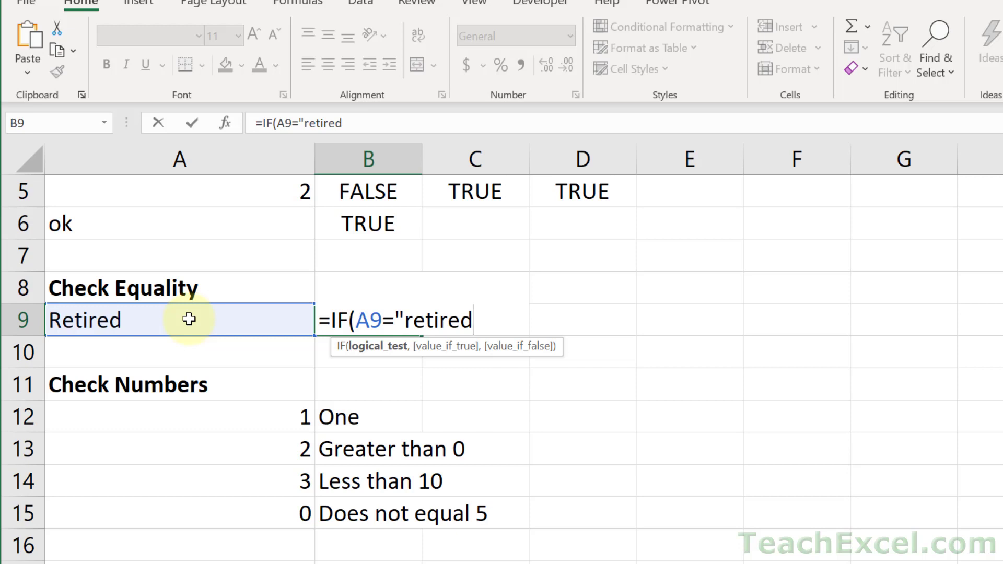
type("\",")
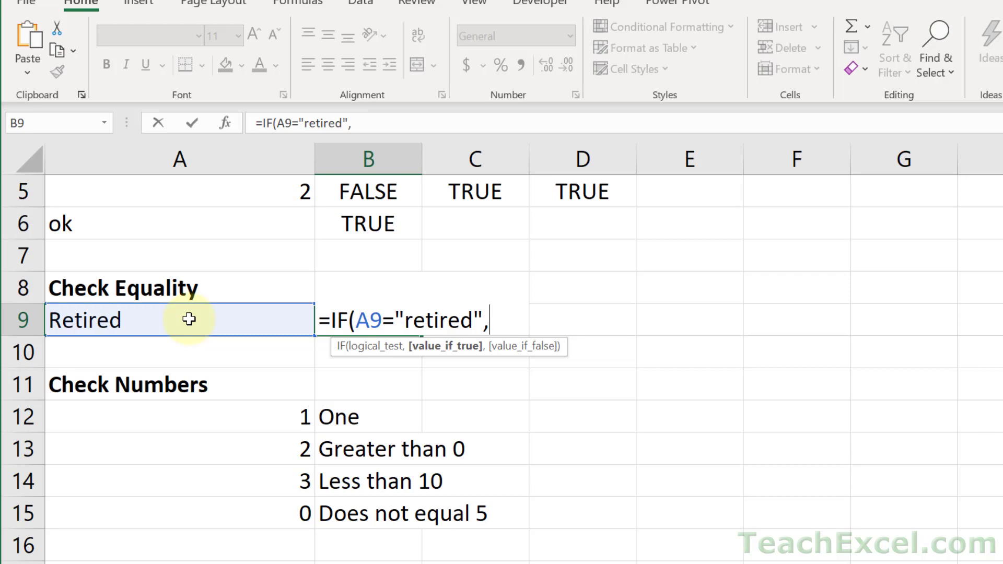
Step: Complete the IF formula in B9 with "Yes" as the value if true and "No" as the value if false
type("\",\"Yes ")
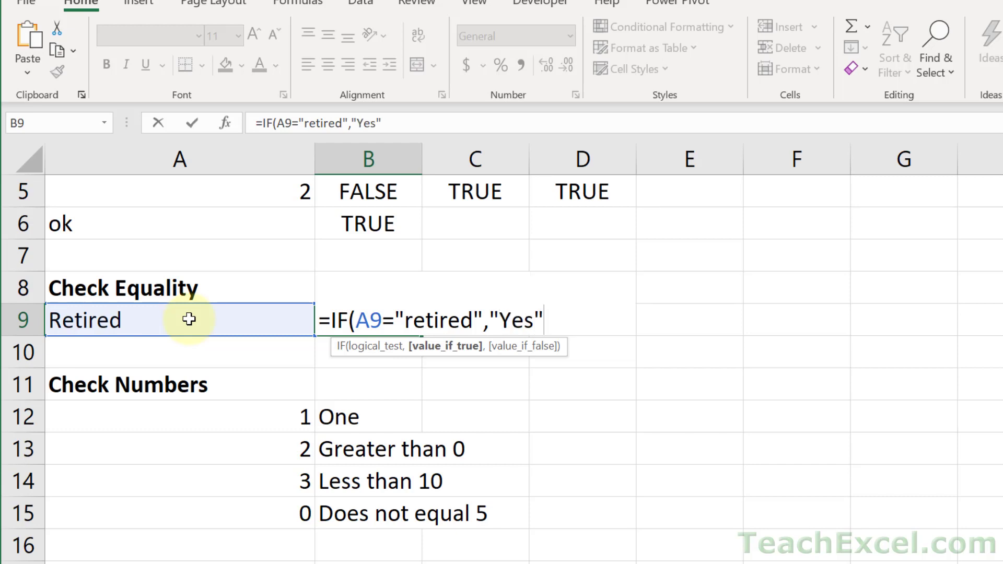
type(",")
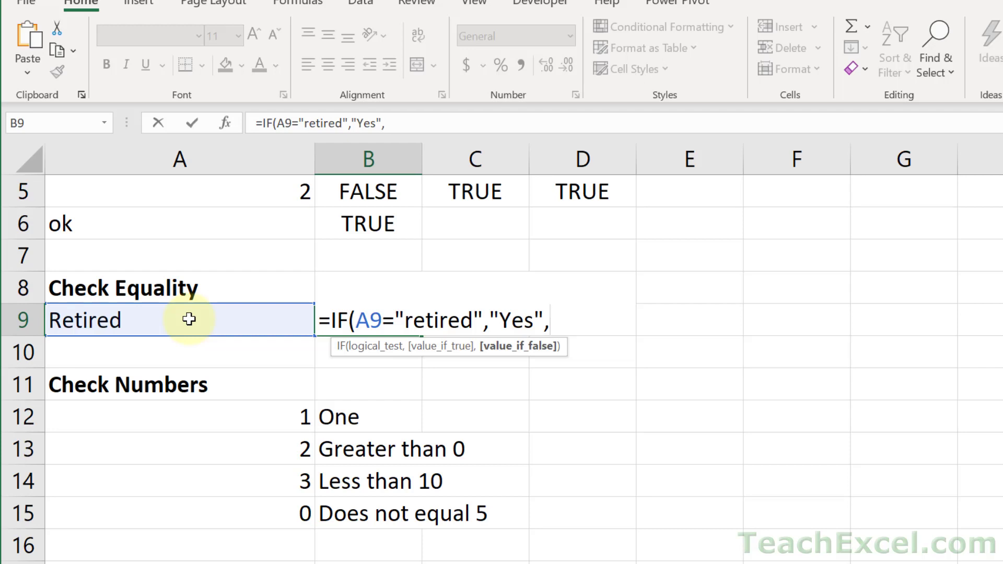
type("\"No ")
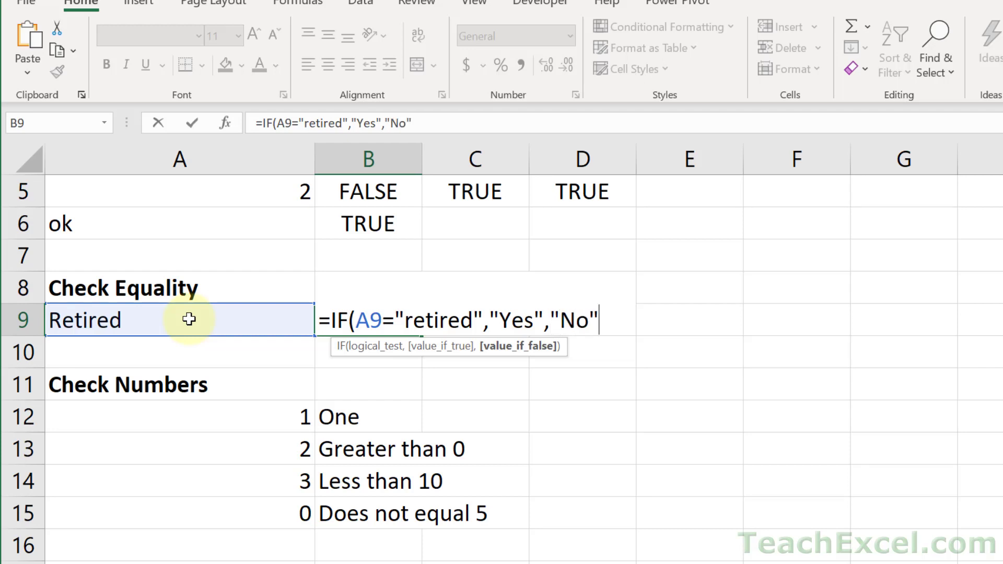
type(")")
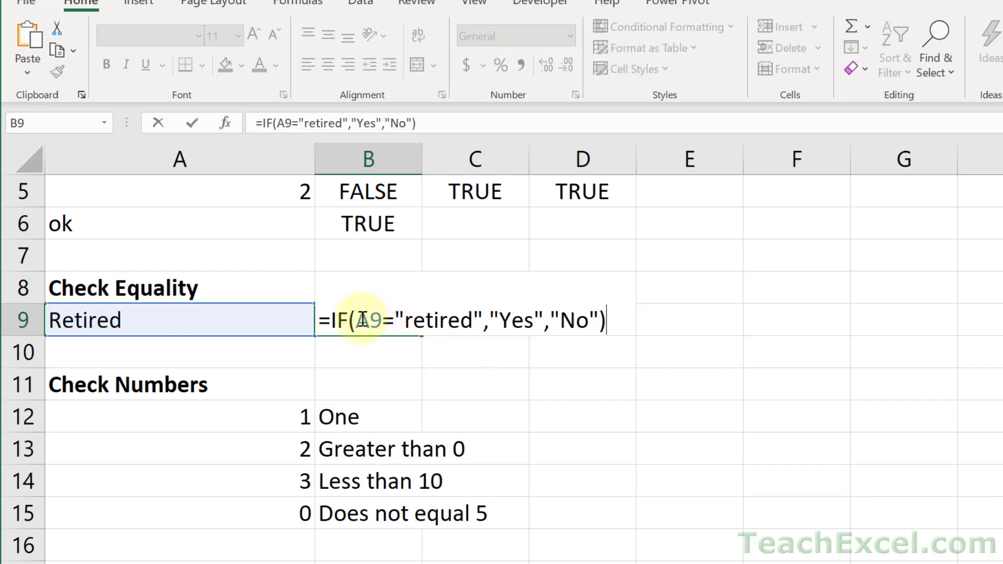
left_click_drag(357, 320, 598, 326)
key("Return")
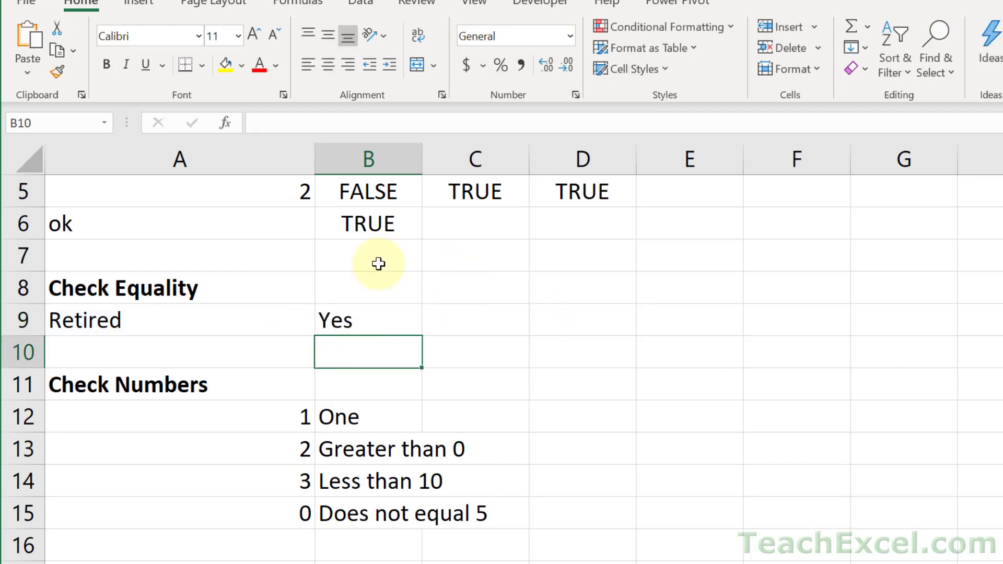
Step: Copy the IF formula text from B9 into C9, keeping the reference to A9
double_click(338, 319)
left_click_drag(337, 320, 692, 333)
key("ctrl+c")
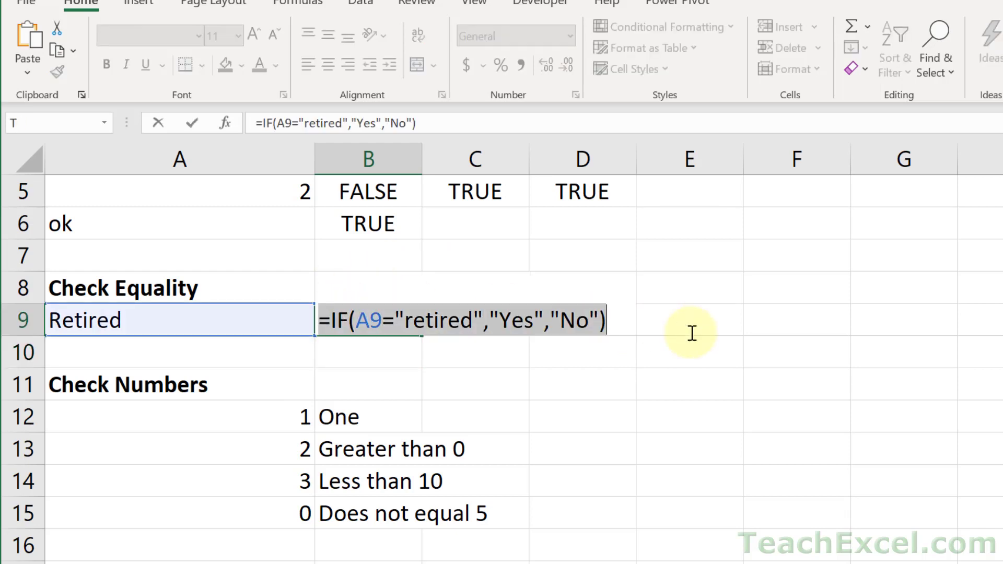
key("Escape")
double_click(504, 319)
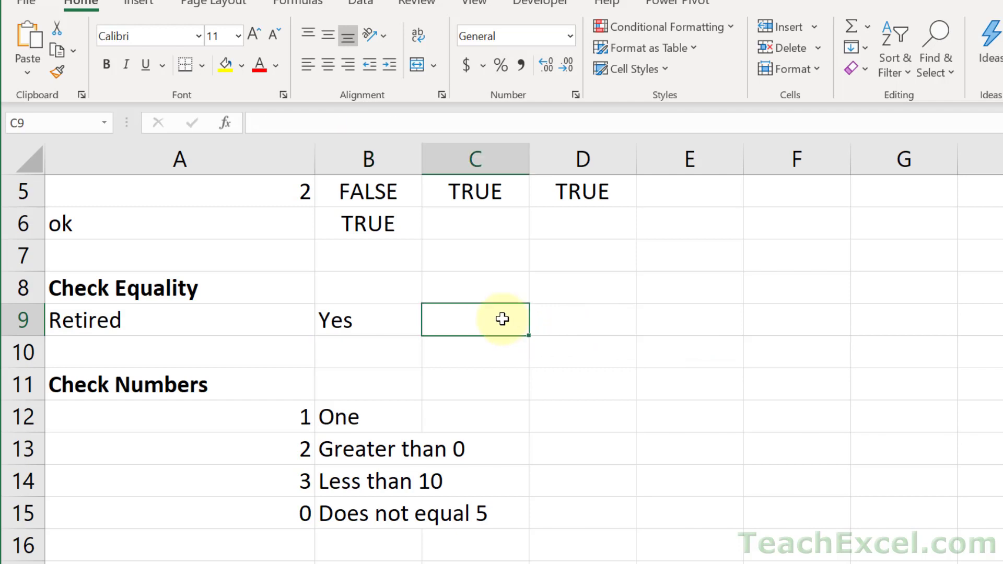
key("ctrl+v")
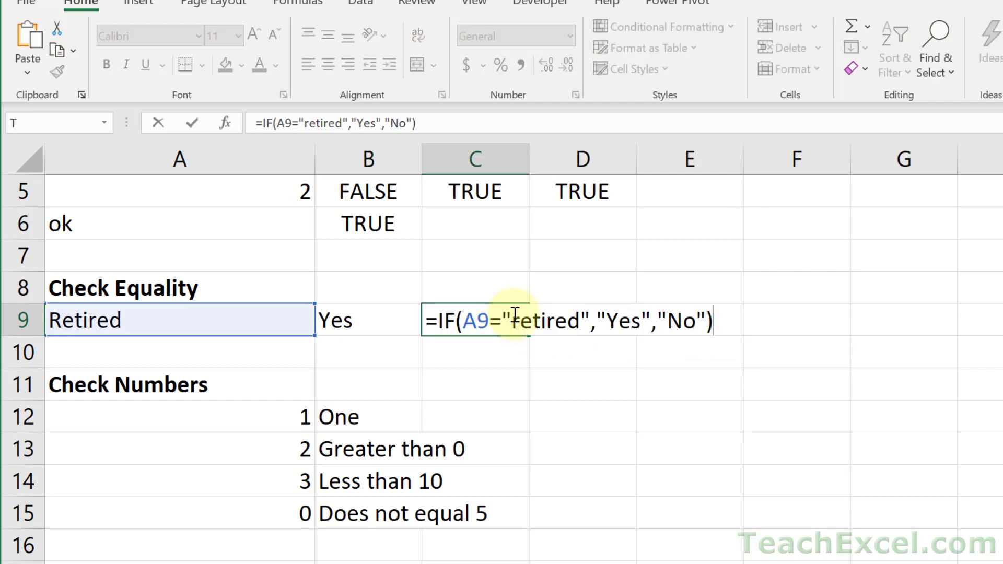
Step: Replace the "Yes" and "No" results in C9's formula with the numbers 10 and 50, giving =IF(A9="retired",10,50)
double_click(629, 317)
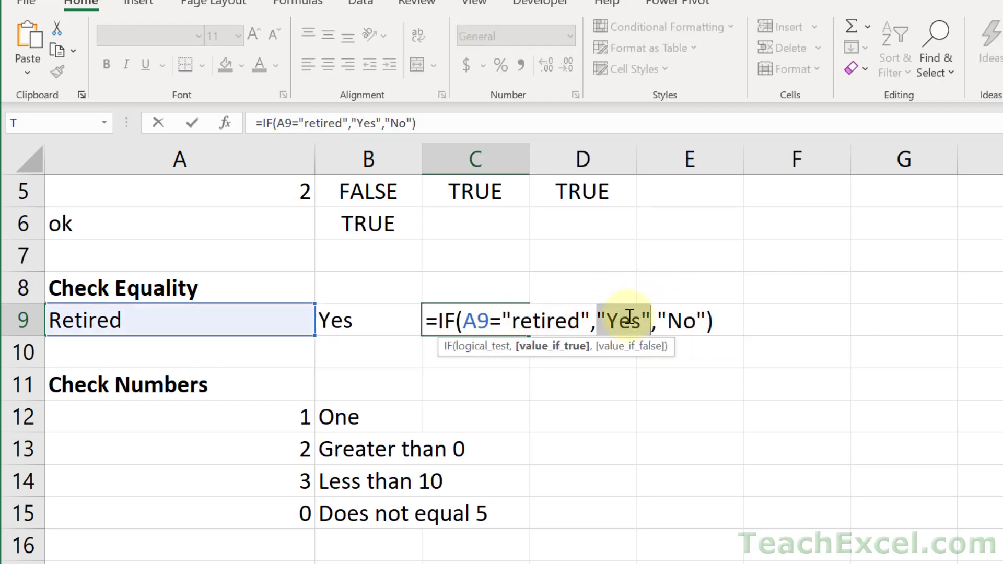
key("BackSpace")
type("10")
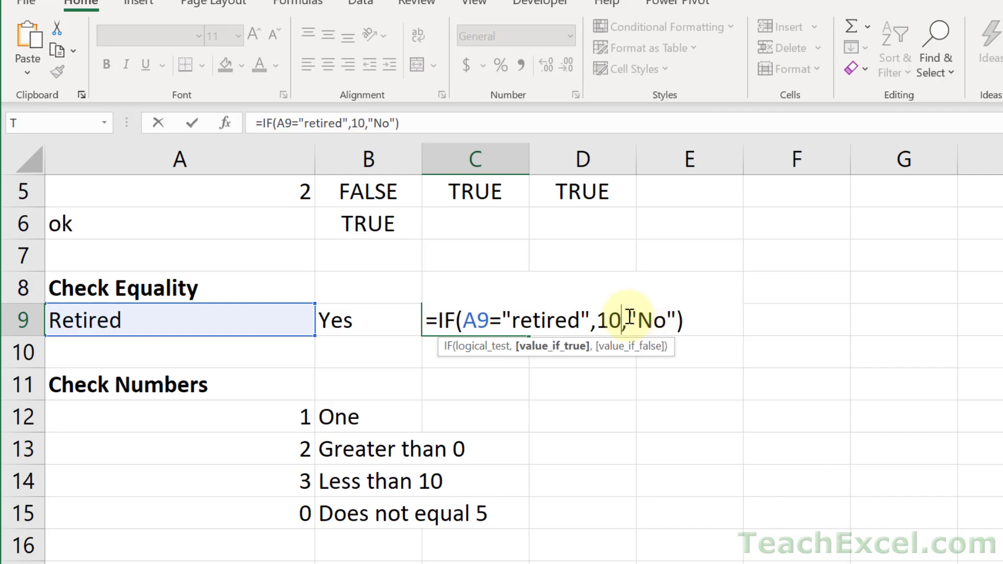
left_click(674, 314)
key("BackSpace")
key("BackSpace")
key("BackSpace")
key("BackSpace")
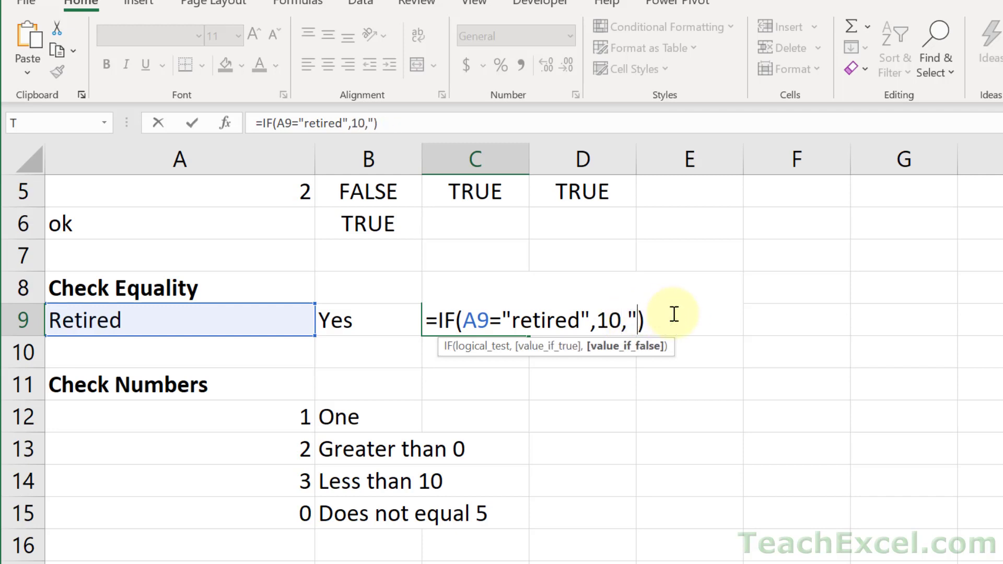
type("50")
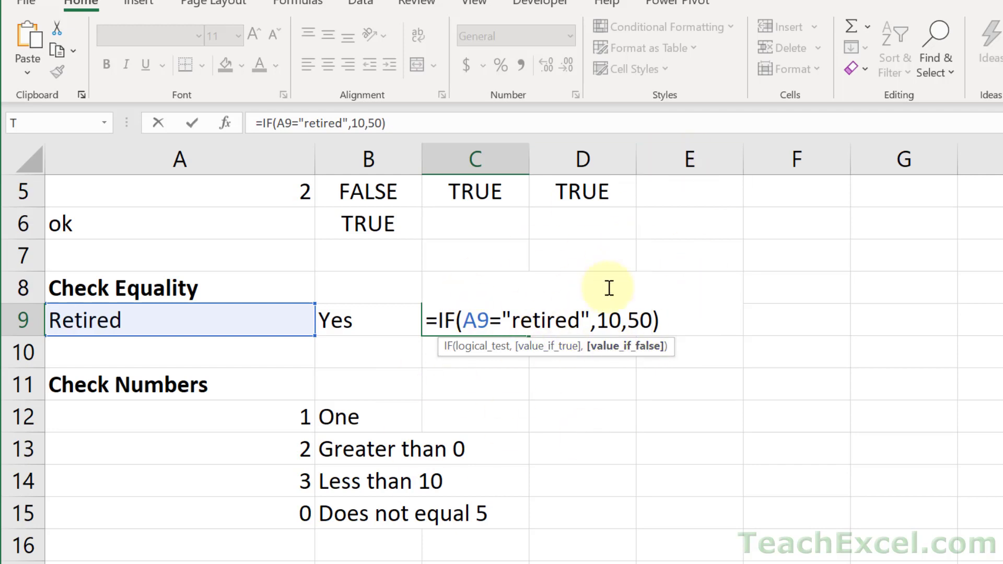
key("Return")
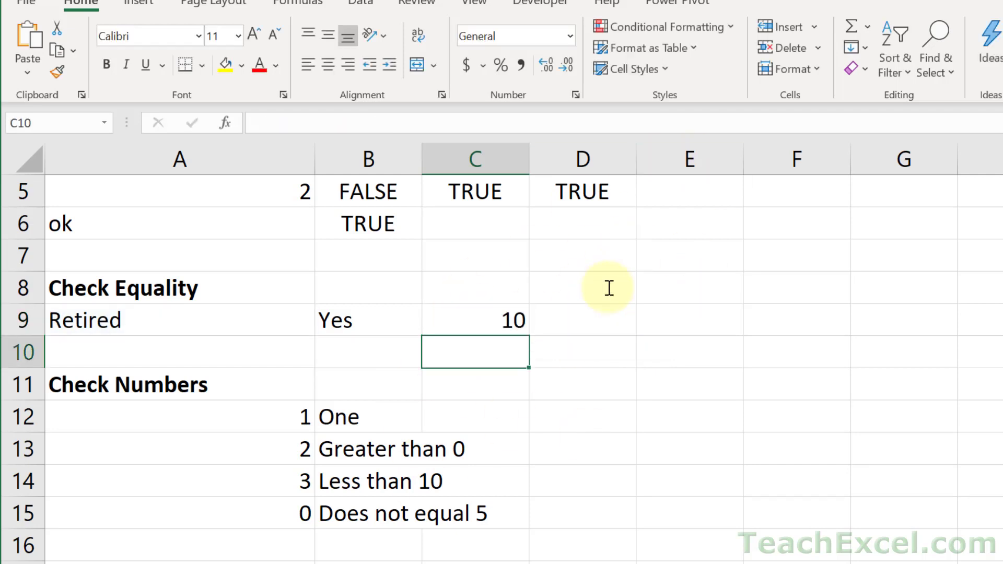
scroll(609, 288, "down", 1)
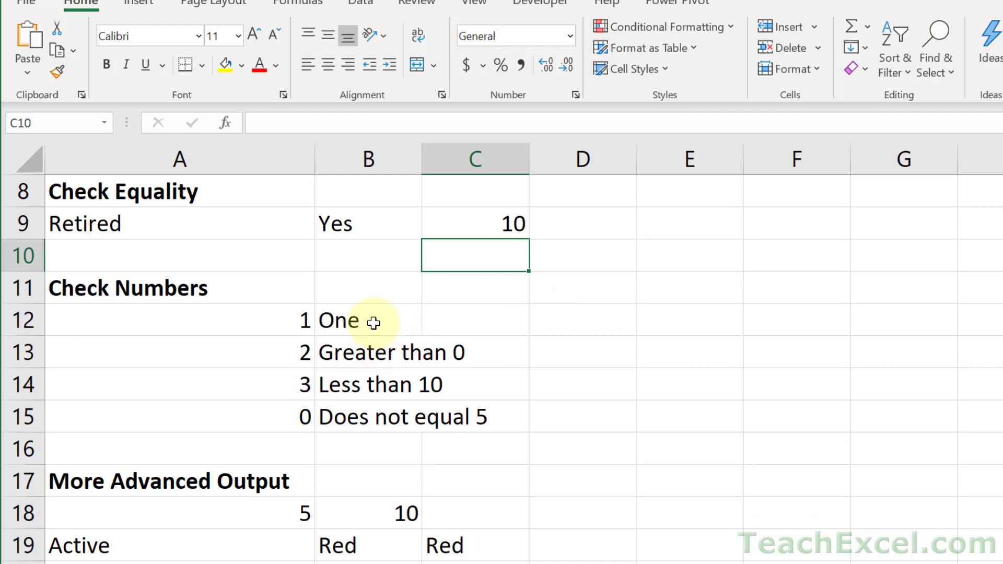
left_click(373, 316)
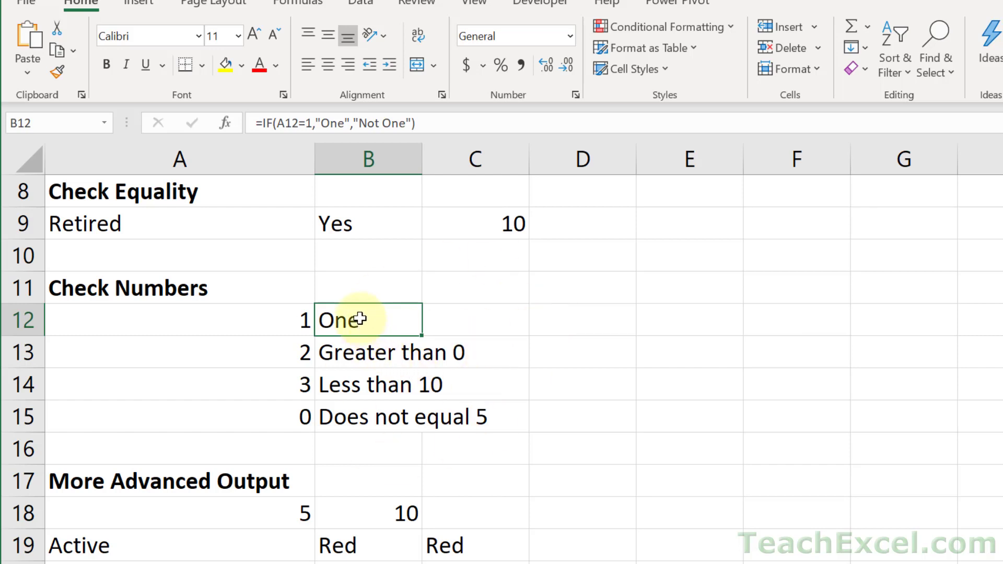
double_click(291, 320)
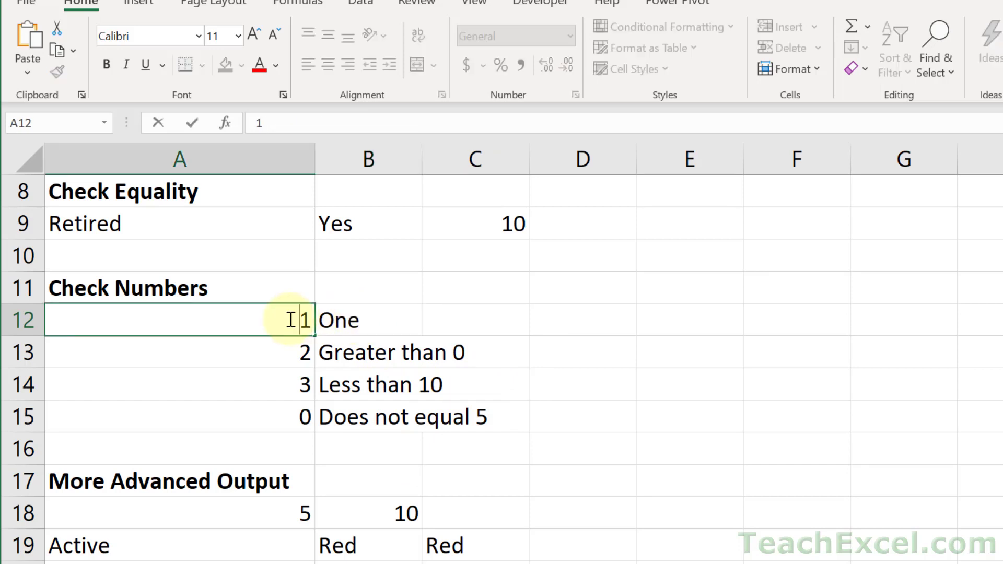
key("Escape")
left_click(269, 355)
type("2")
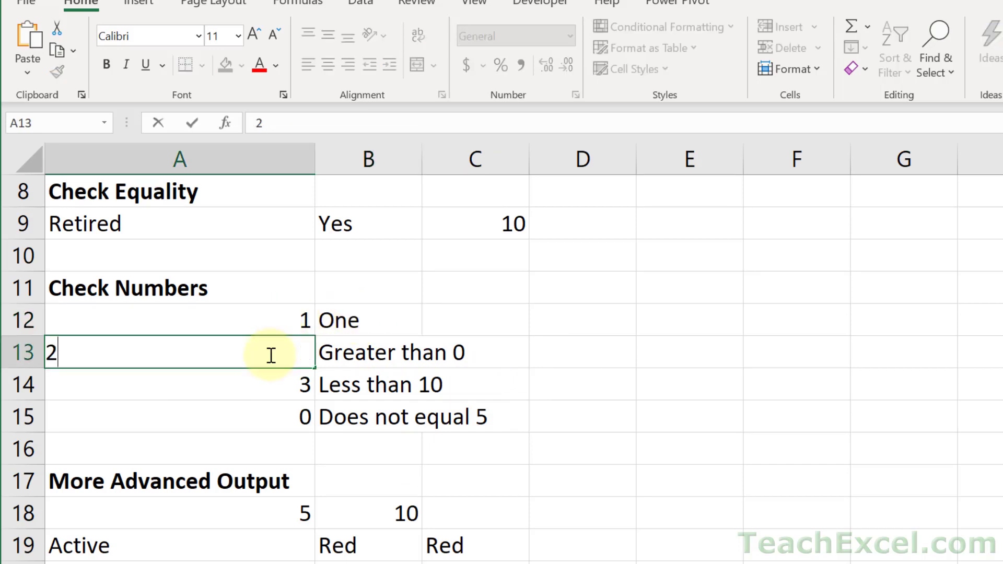
key("Escape")
Step: Examine the IF formulas in B12, B13 and B14, which test the neighbouring numbers with the =, > and < operators
left_click(390, 318)
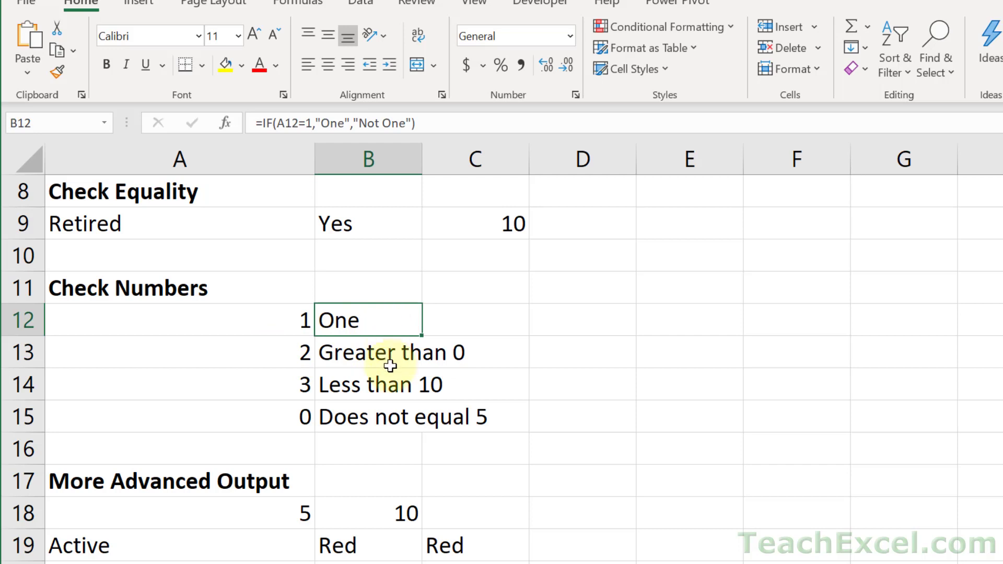
double_click(378, 320)
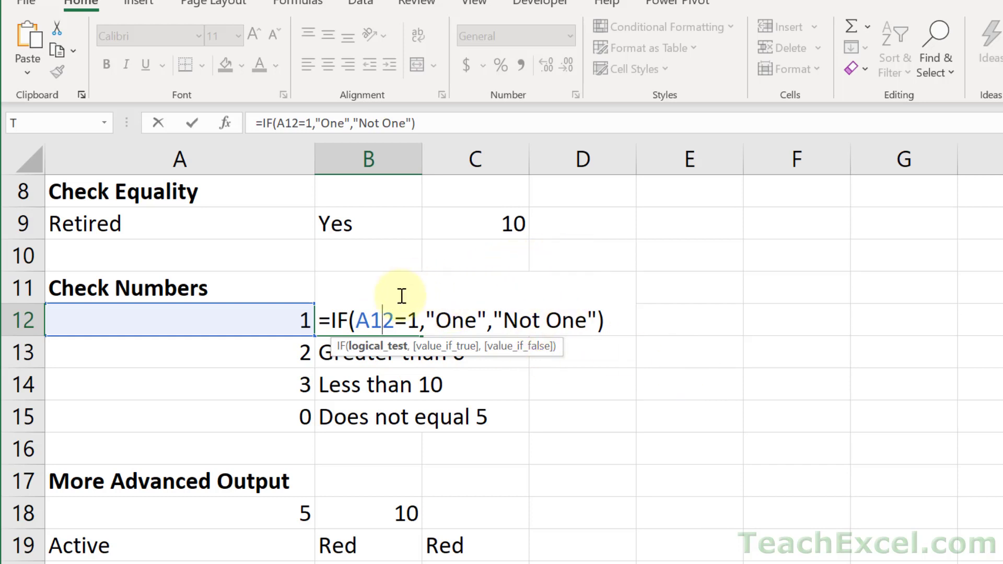
left_click_drag(396, 317, 407, 317)
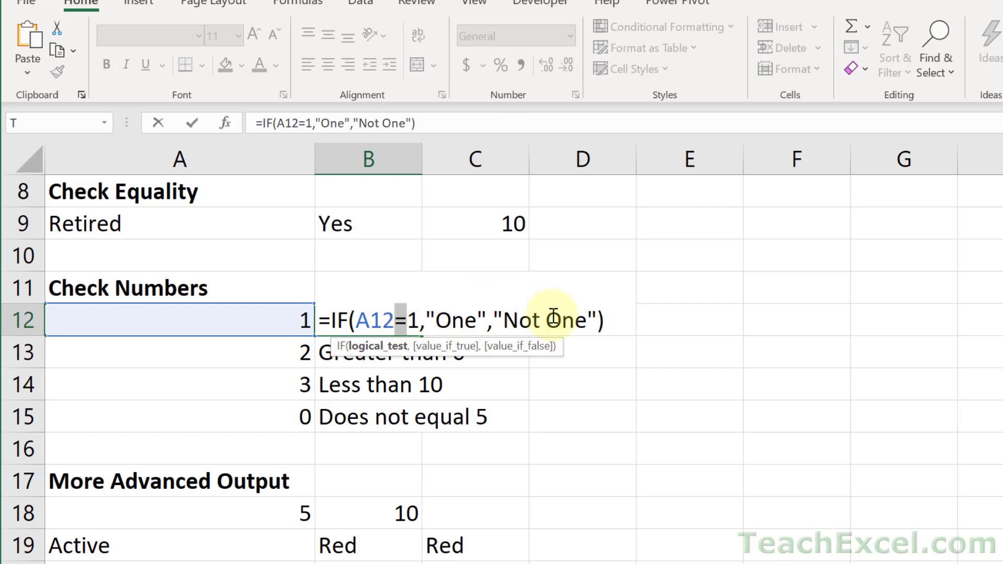
key("Return")
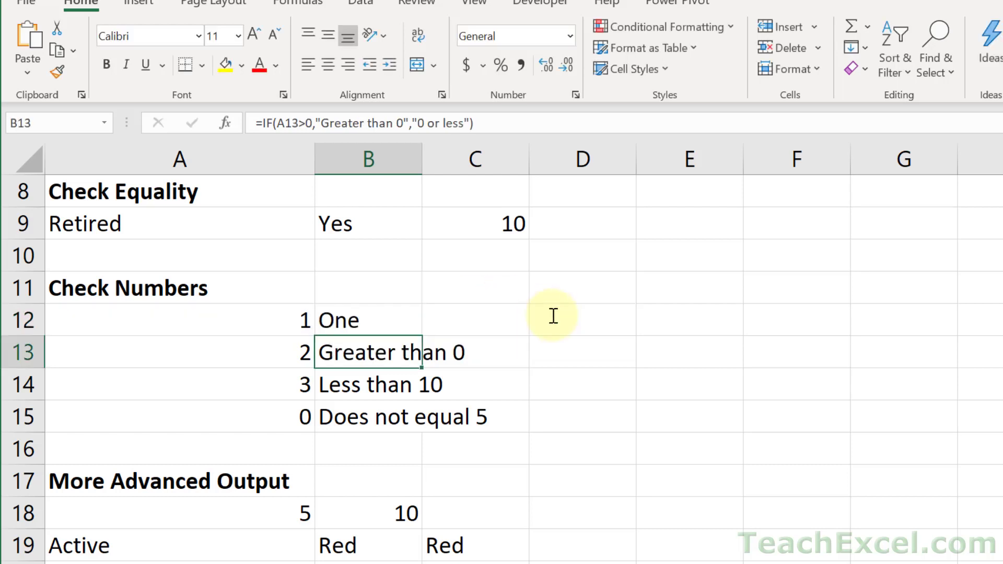
double_click(375, 352)
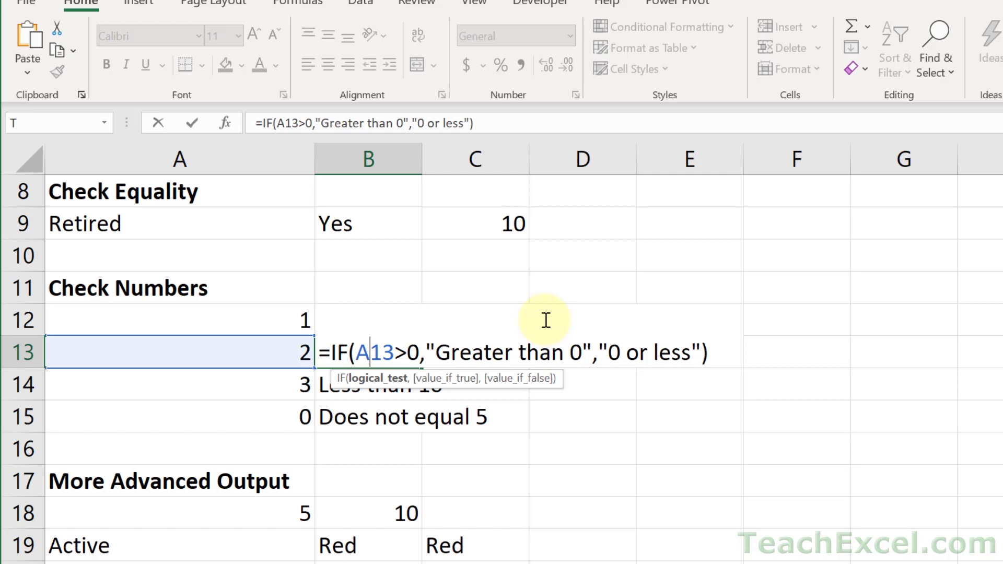
key("Return")
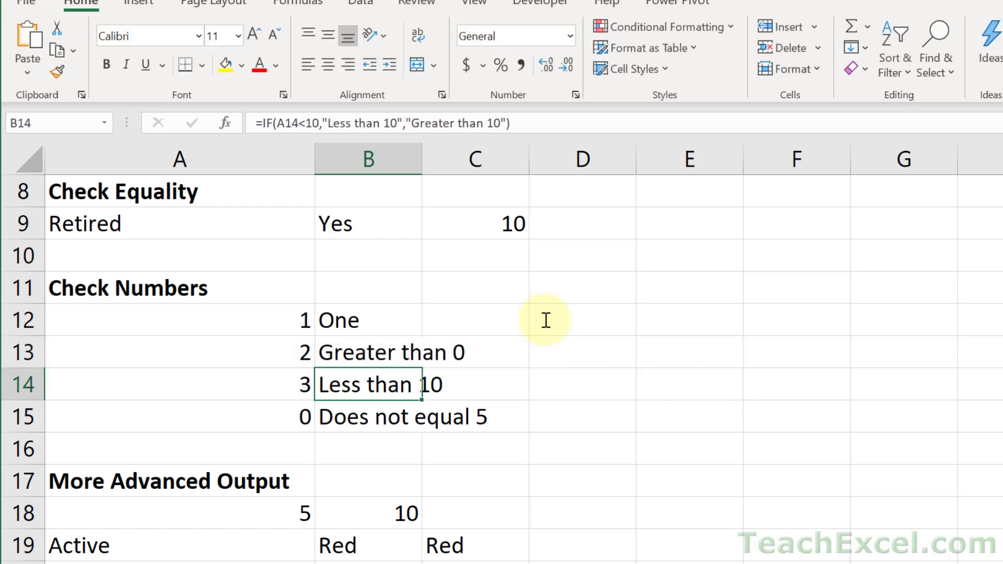
double_click(396, 385)
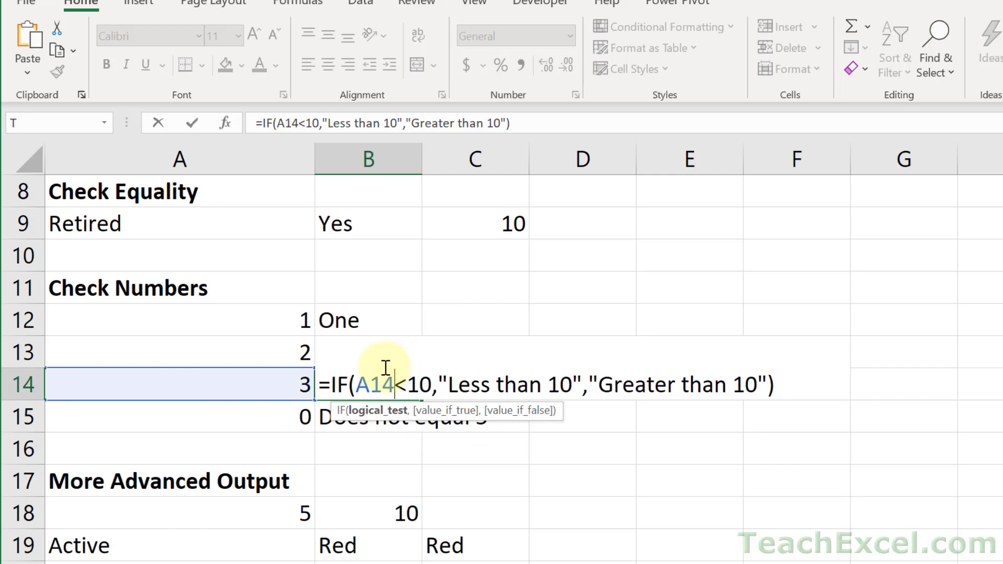
key("Return")
Step: Examine the IF formula in B15, focusing on the <> operator and its value if true and value if false arguments
double_click(371, 420)
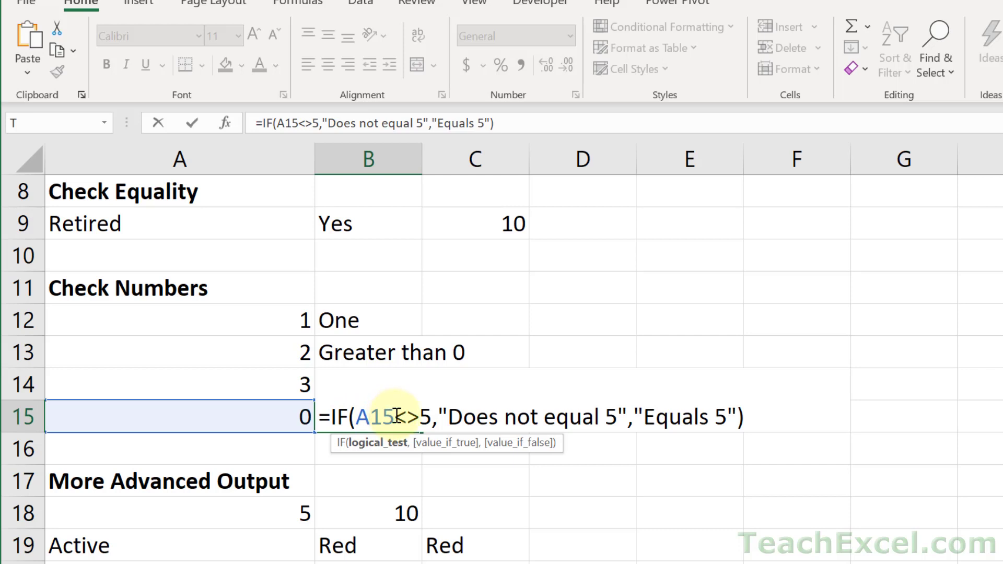
left_click_drag(395, 416, 418, 415)
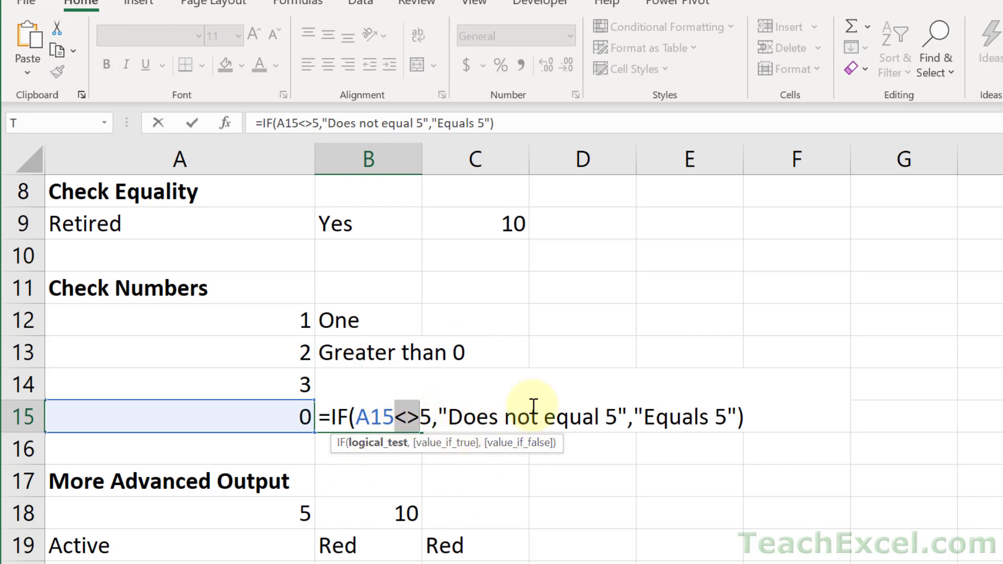
left_click(375, 415)
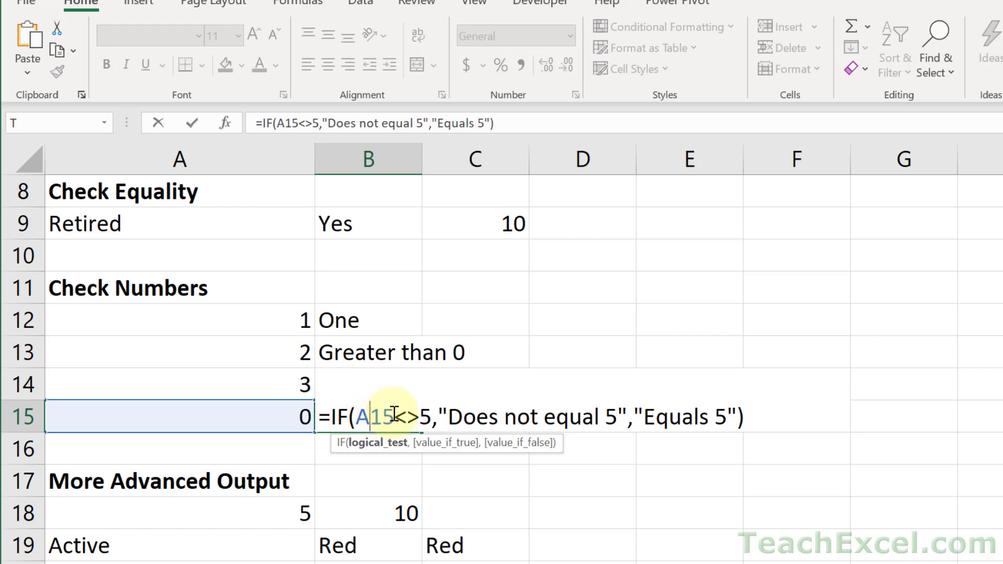
left_click_drag(394, 416, 421, 416)
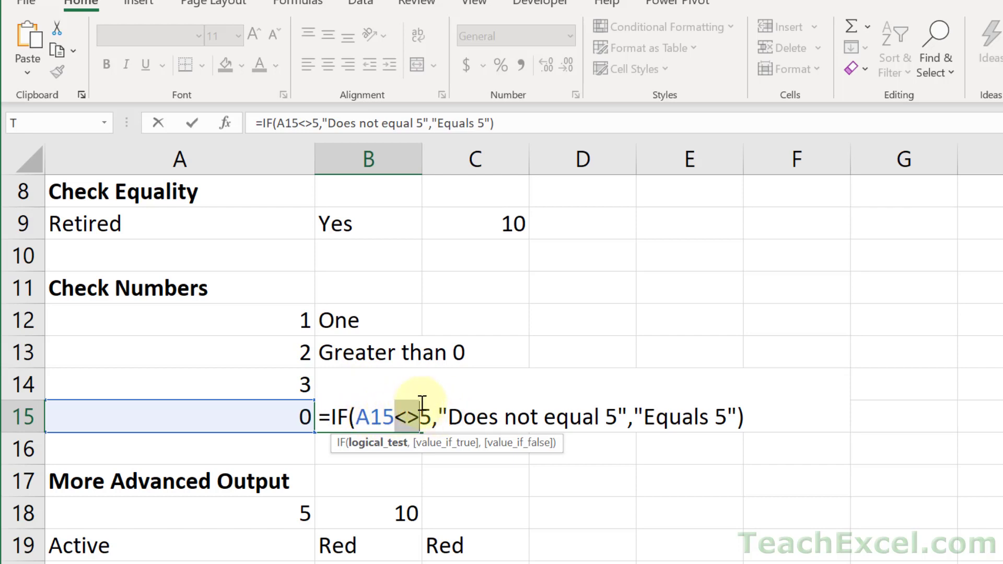
left_click(463, 416)
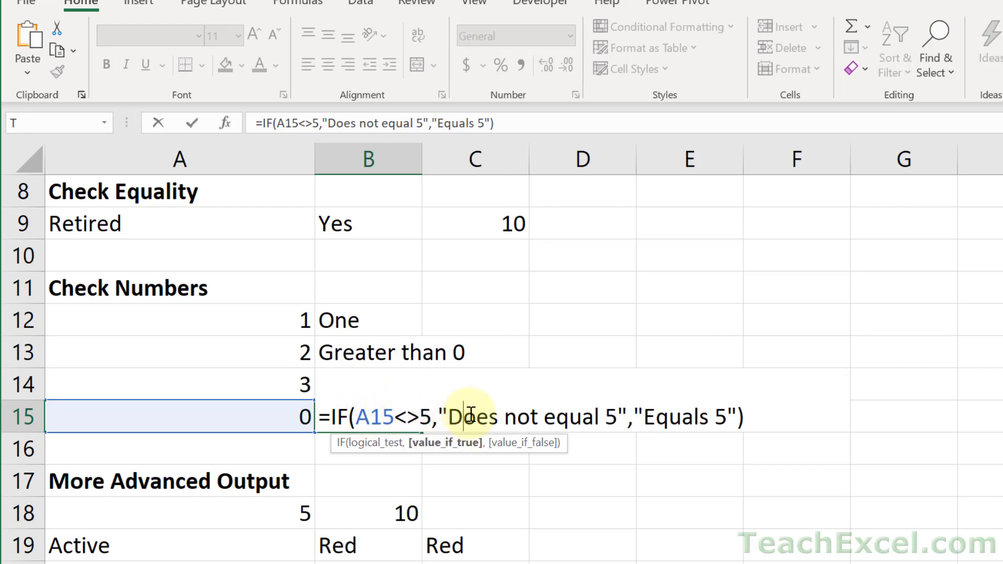
left_click(684, 412)
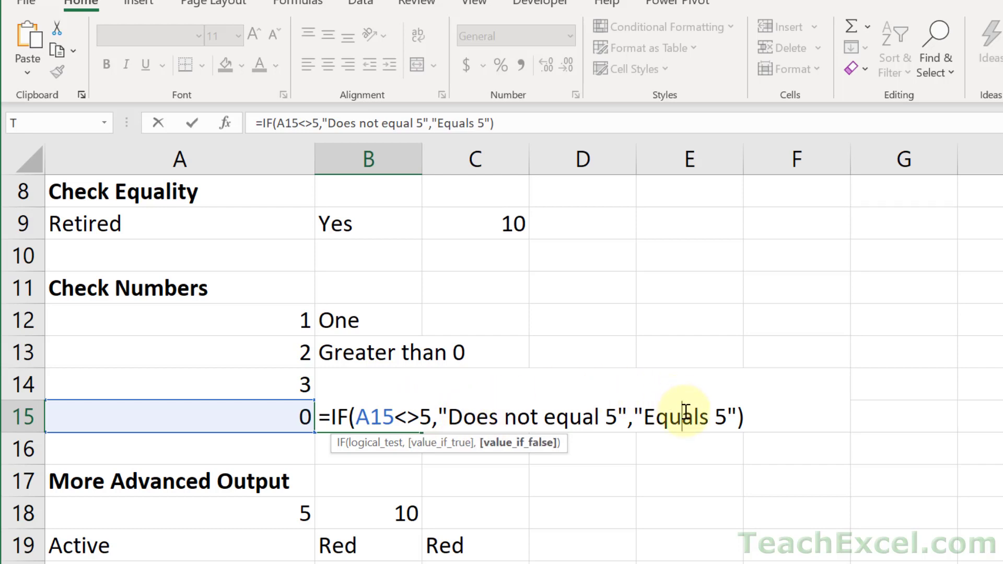
left_click(426, 411)
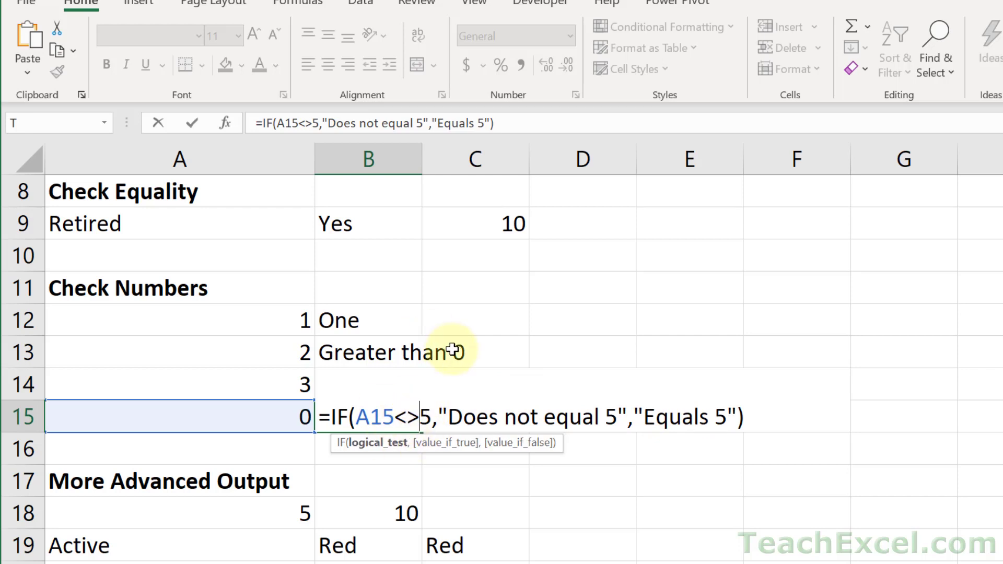
key("Return")
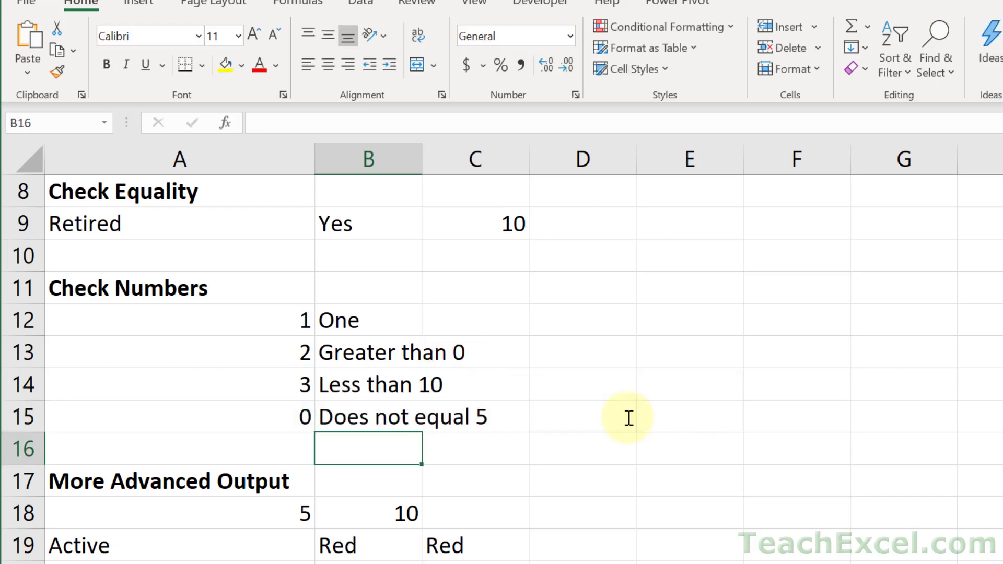
Step: Test B15's not-equal formula by setting A15 to 5, and restore A15 to 0
left_click(281, 418)
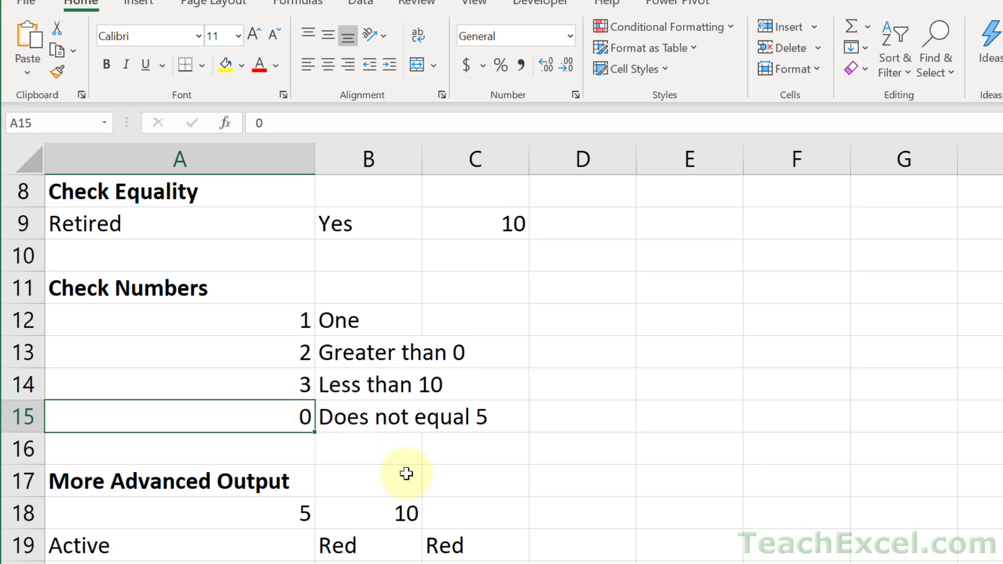
type("5")
key("Return")
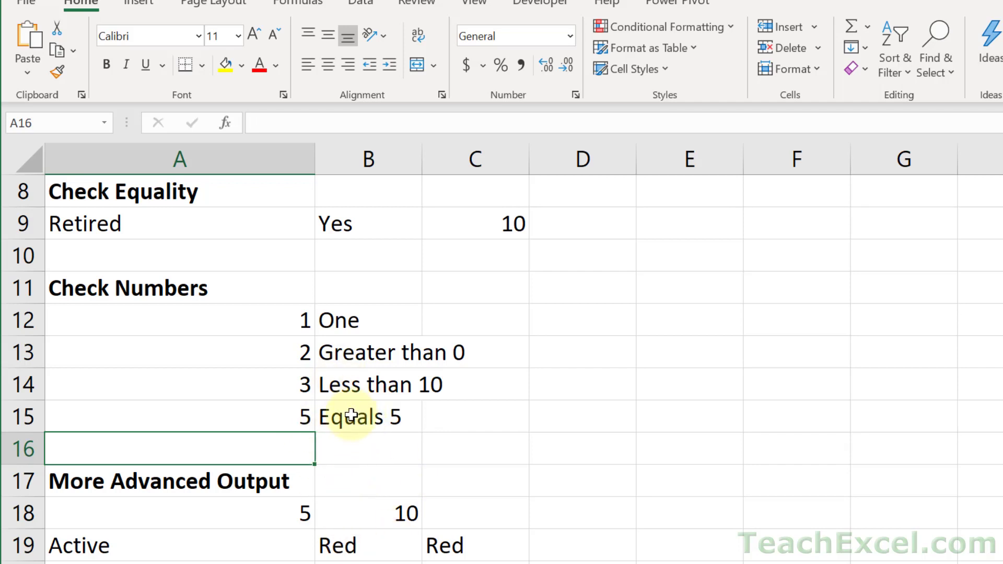
left_click(254, 413)
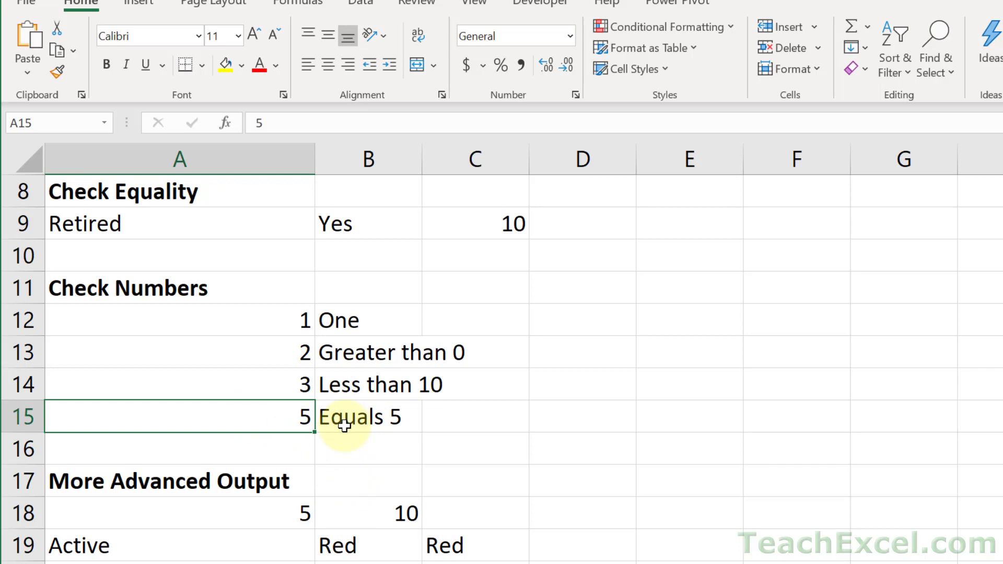
type("0")
key("ctrl+Return")
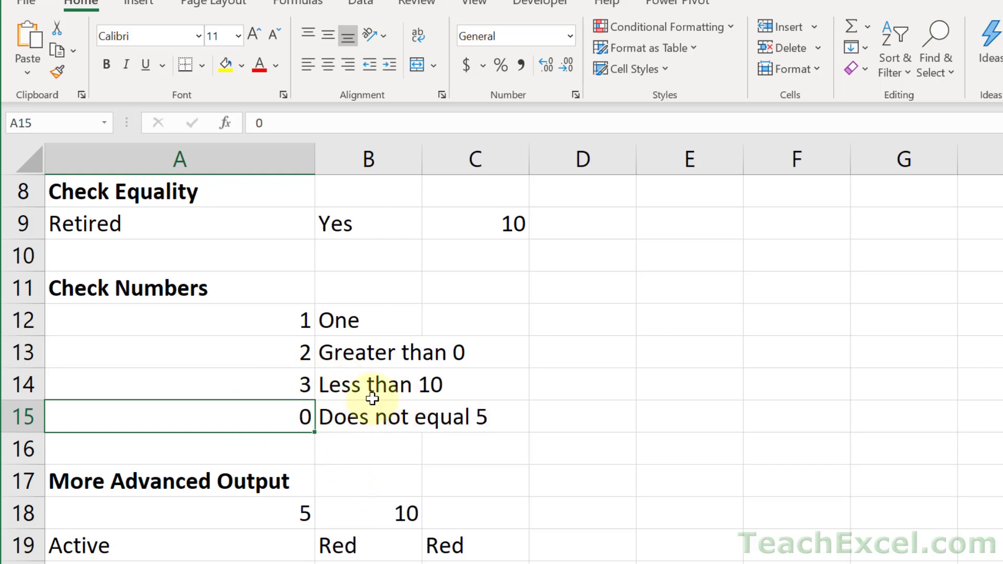
Step: Set A14 to 20 to test the less-than-10 IF formula in B14
left_click(278, 385)
type("20")
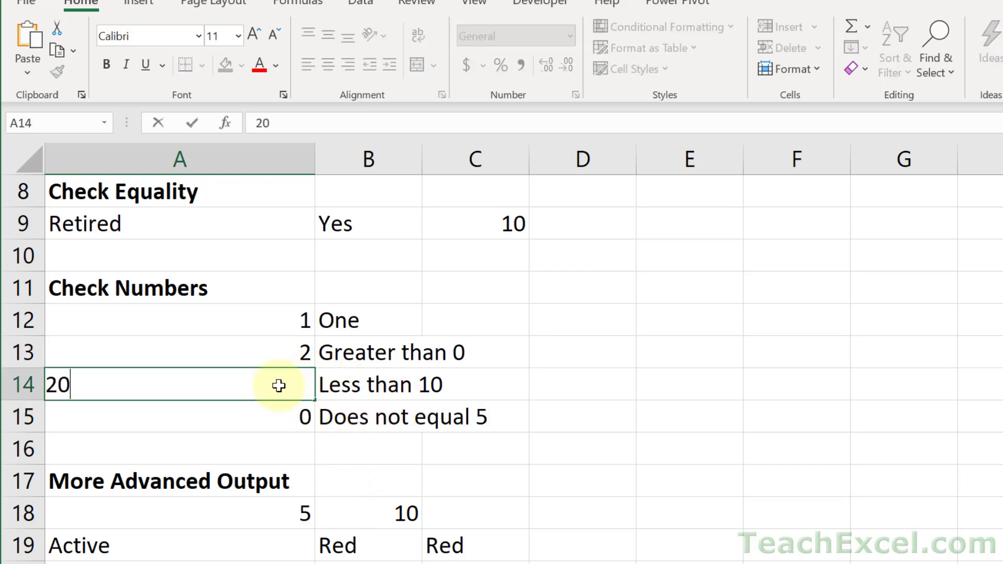
key("Return")
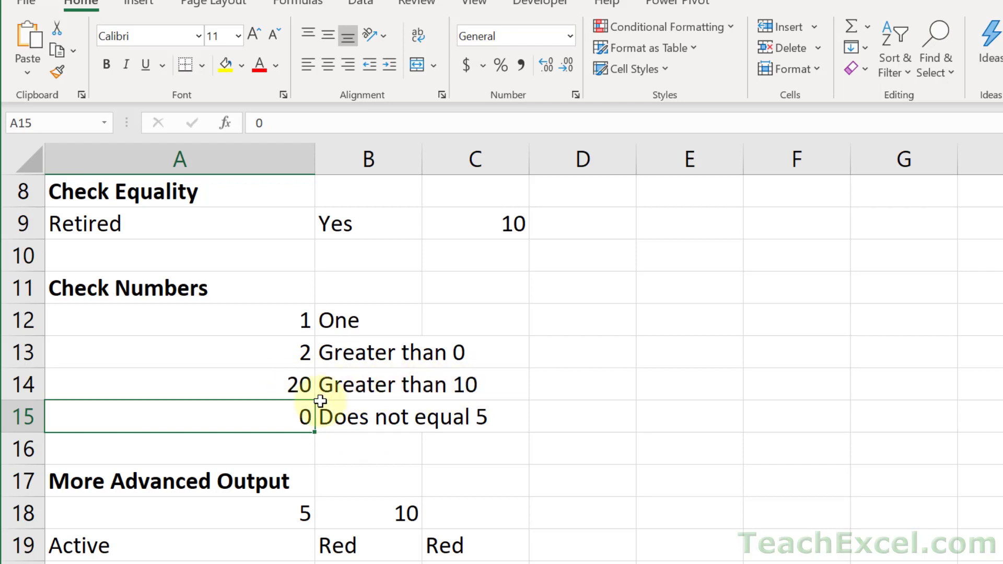
Step: Clear B18 and start an IF formula there whose logical test checks whether A18 is greater than 0
scroll(320, 400, "down", 2)
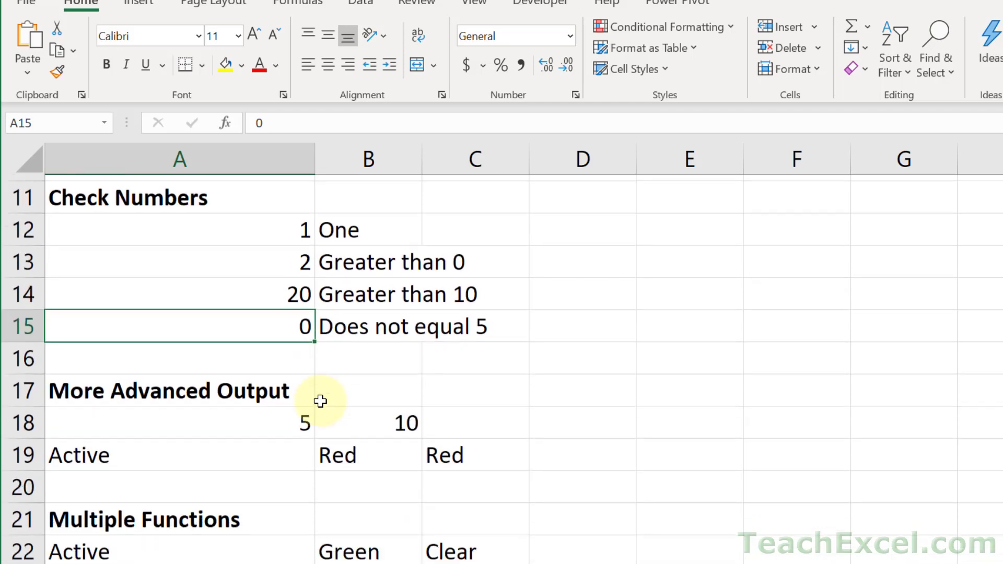
left_click(378, 311)
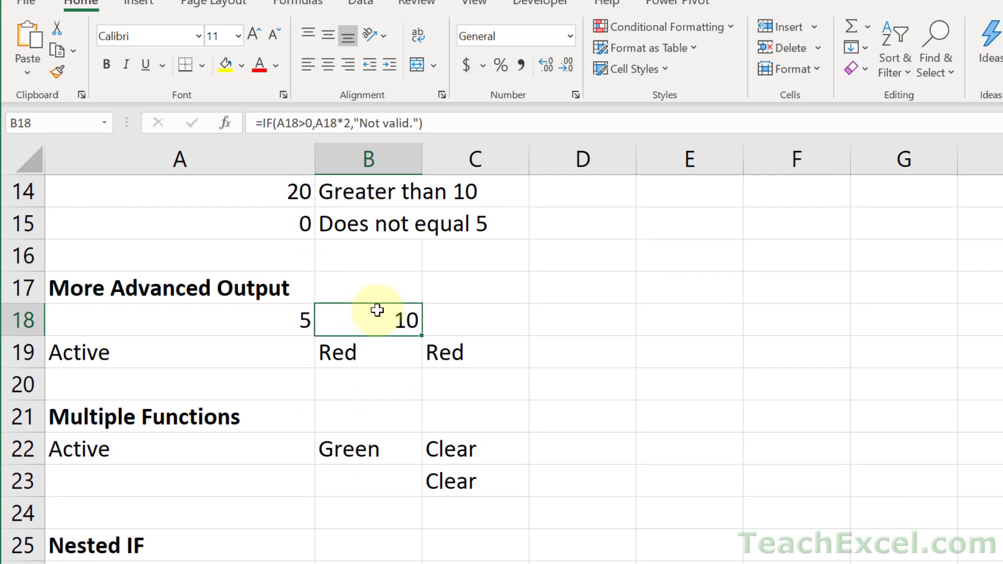
key("Delete")
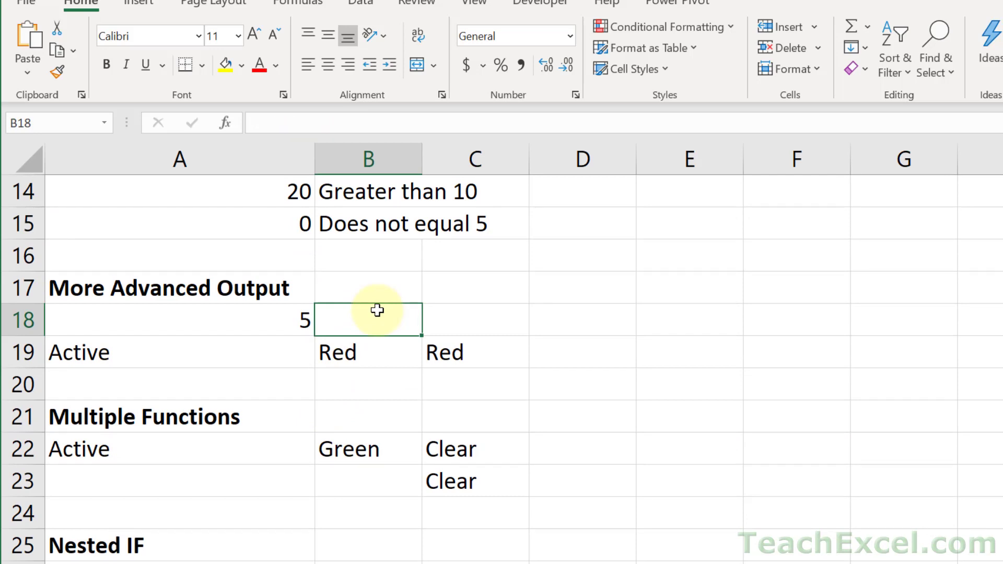
type("=i")
key("Tab")
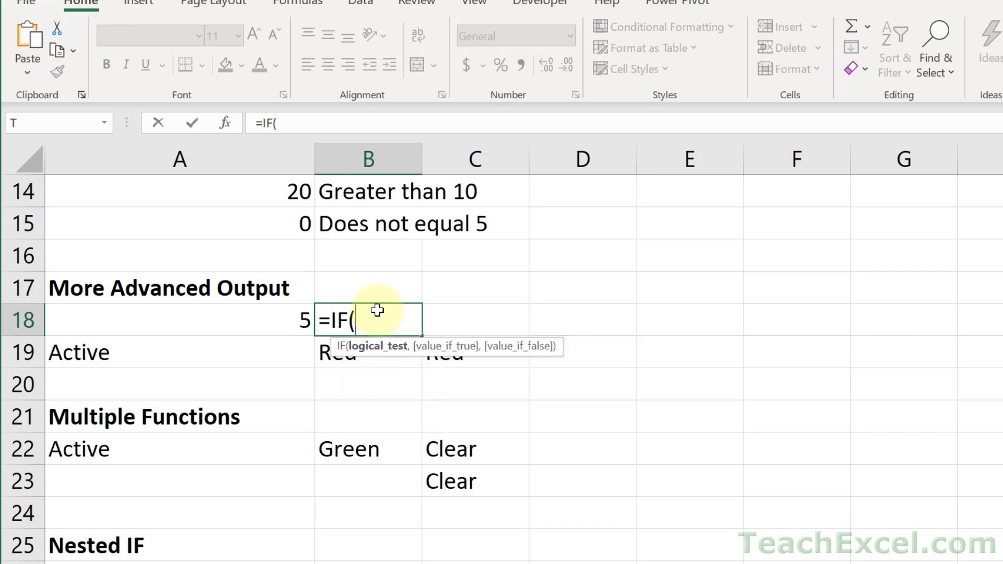
key("Left")
type(">0")
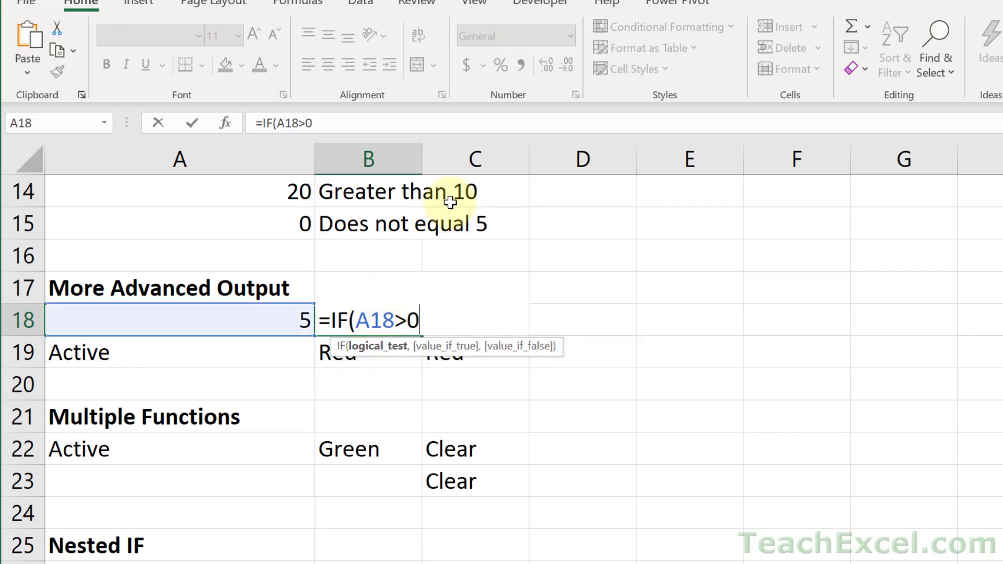
Step: Complete the IF formula in B18 with A18*2 as the value if true and "Not valid." as the value if false
type(",")
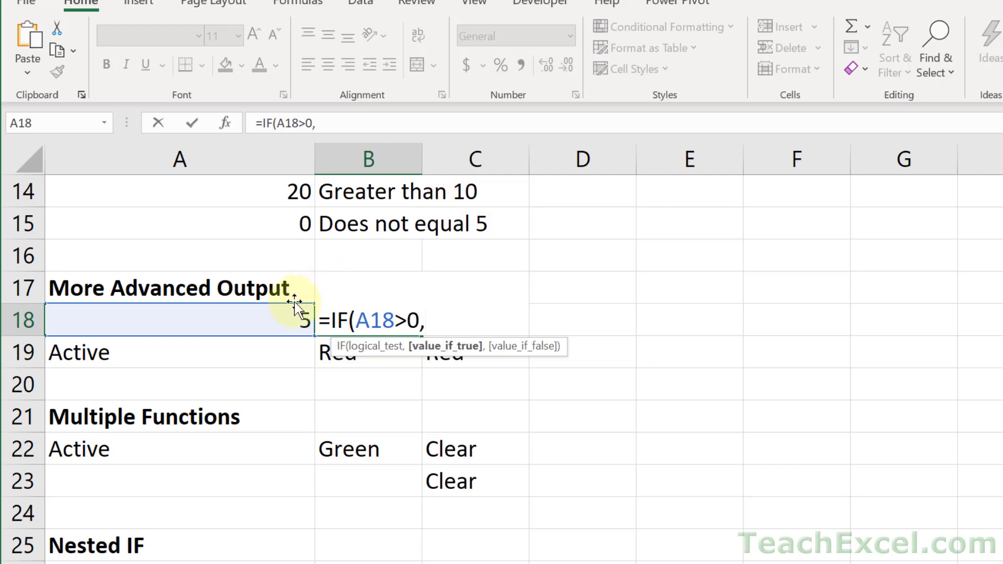
left_click(280, 313)
type("*")
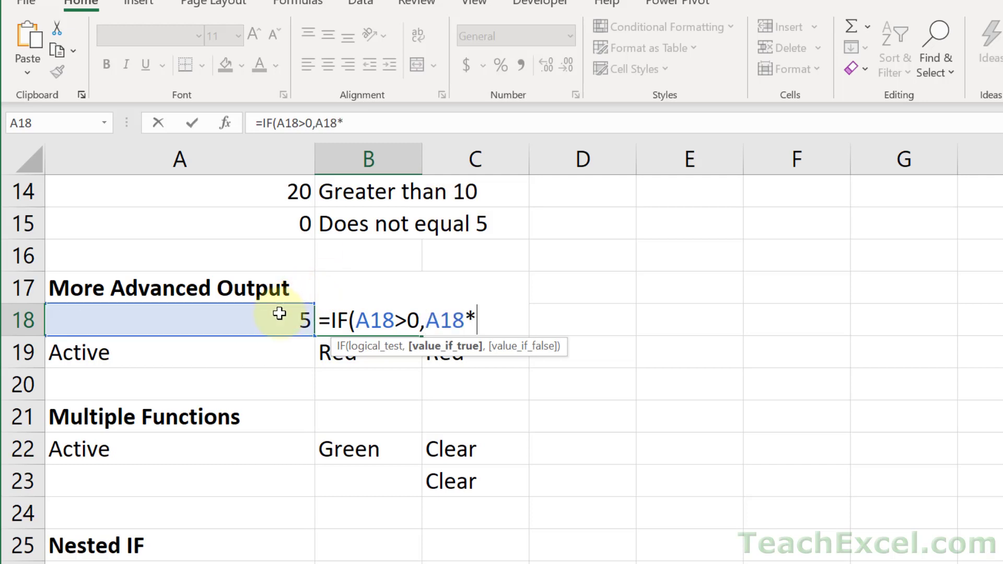
type("2,\"N")
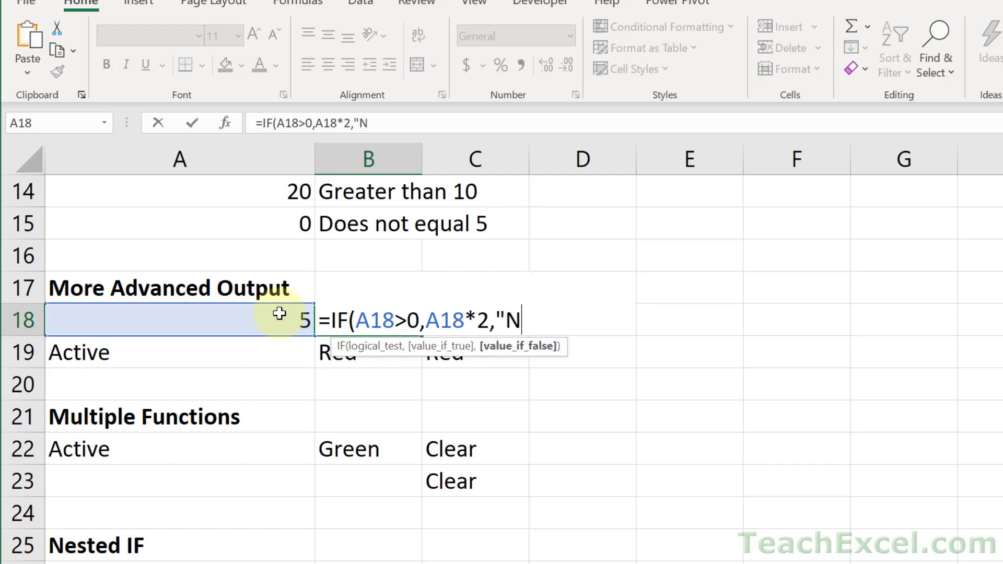
type("ot valid.\"")
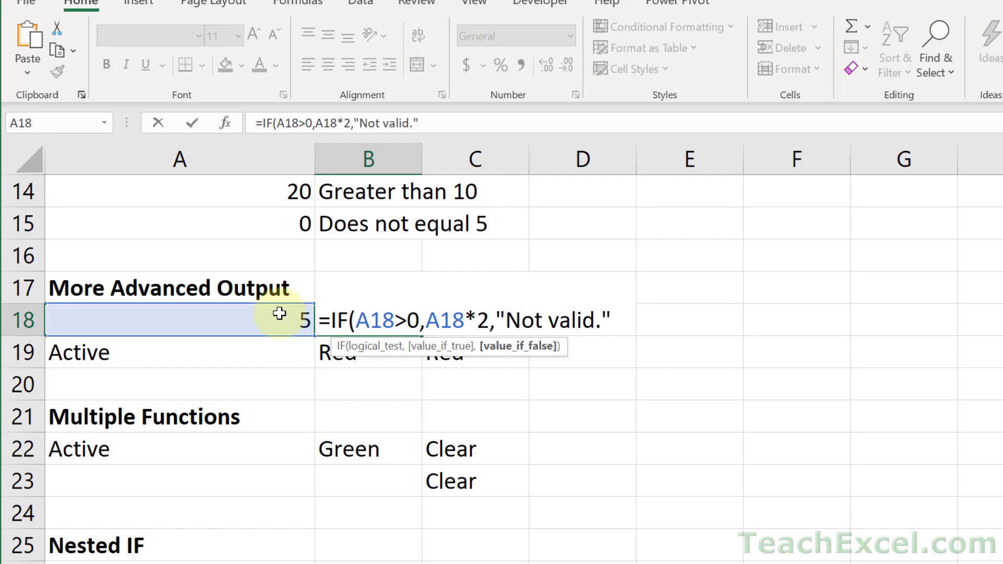
type(")")
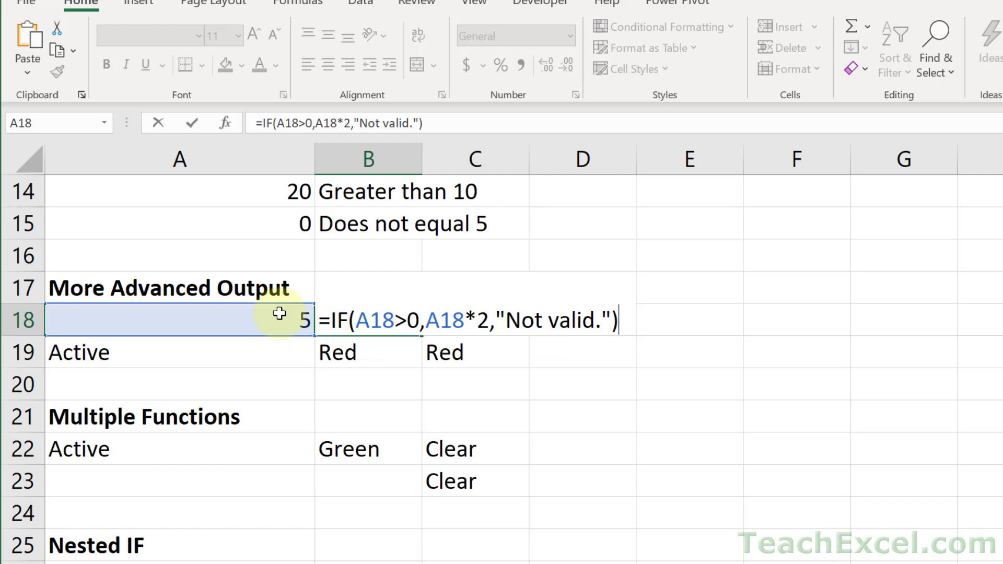
key("Return")
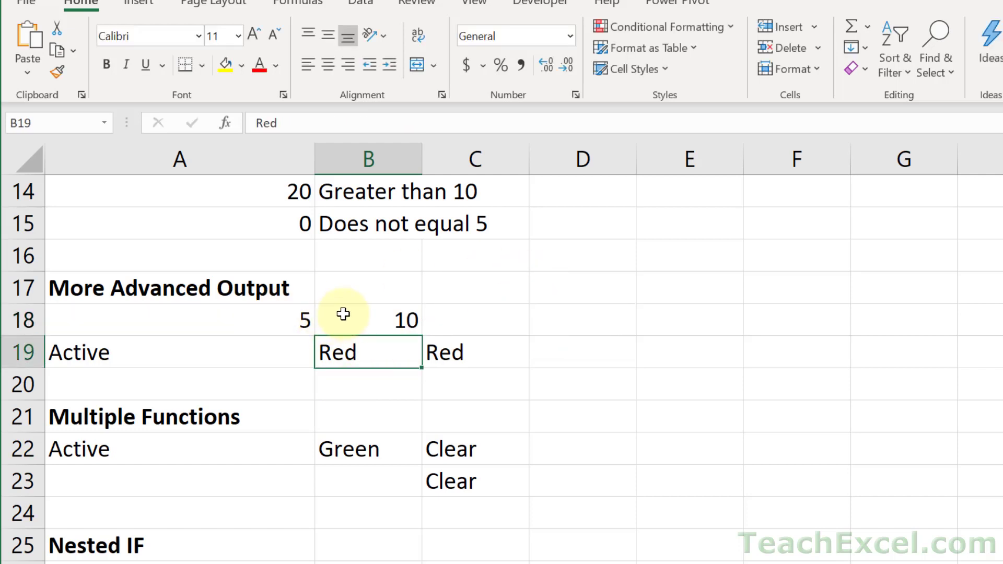
Step: Review the IF formula in B18, focusing on its A18*2 value-if-true argument
left_click(344, 314)
left_click(262, 316)
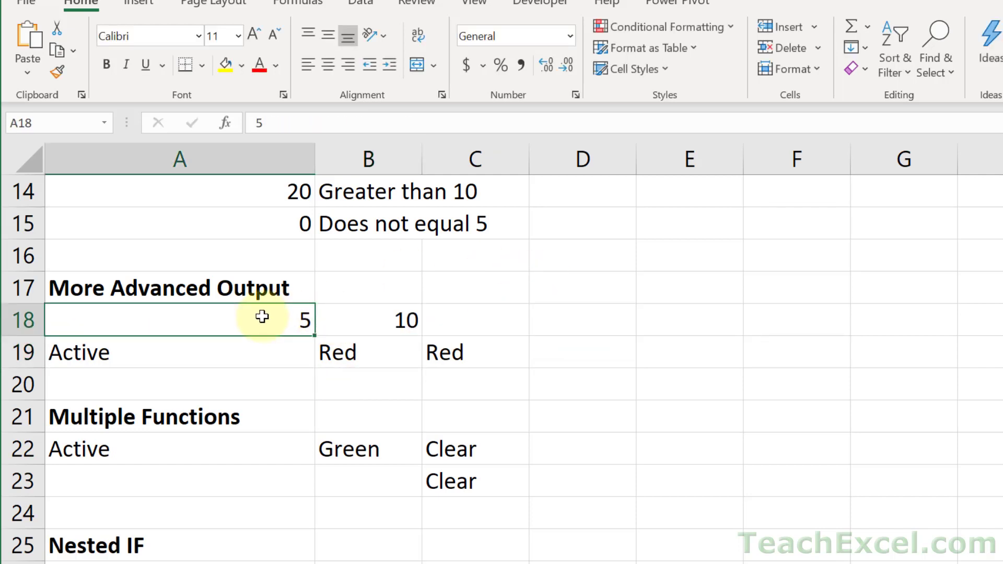
double_click(364, 314)
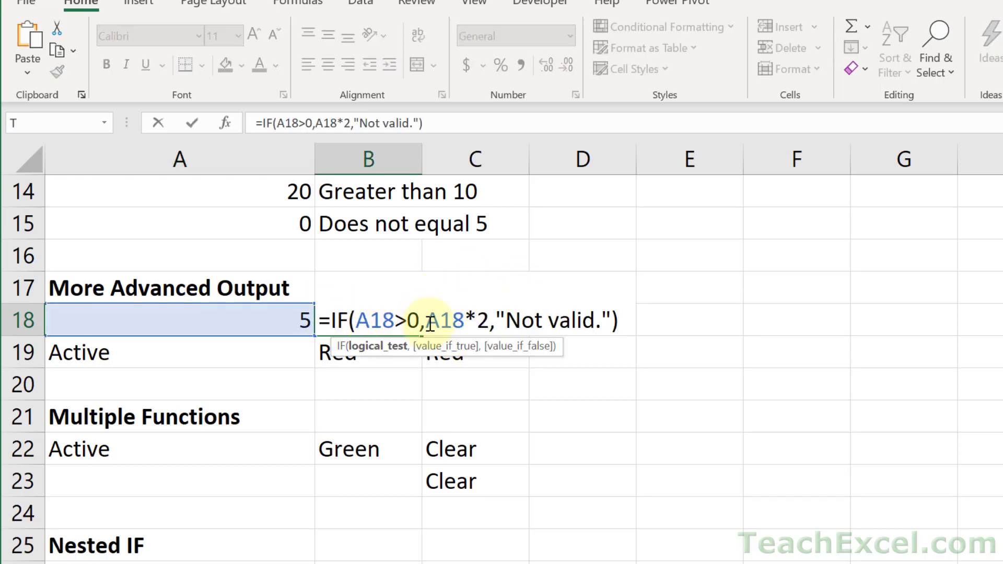
left_click_drag(429, 321, 490, 320)
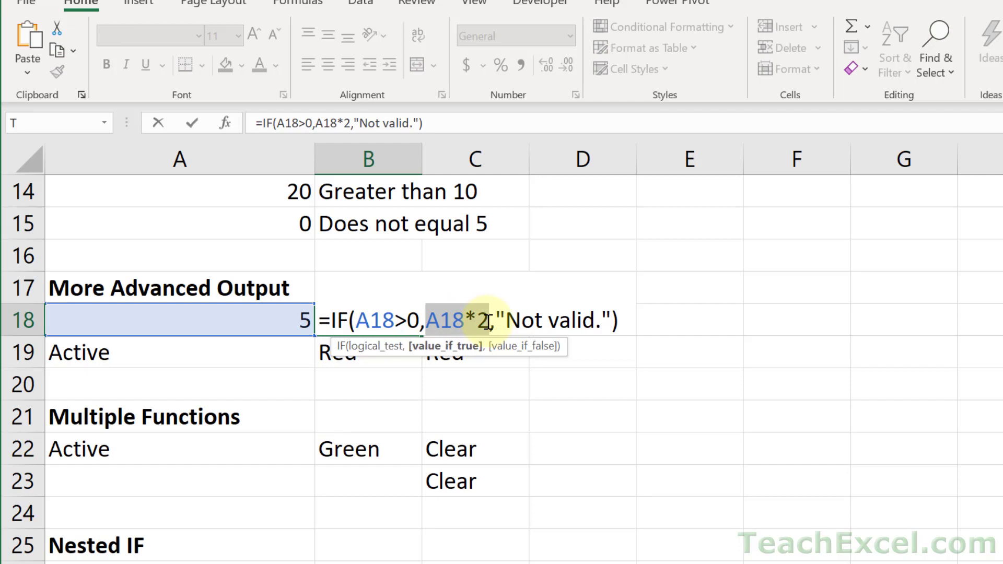
left_click(492, 282)
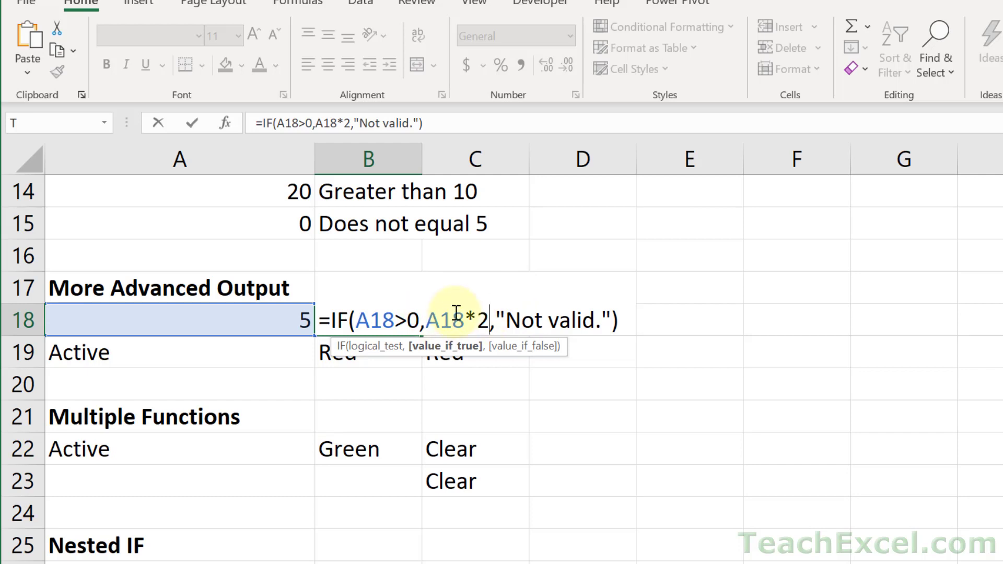
key("ctrl+Return")
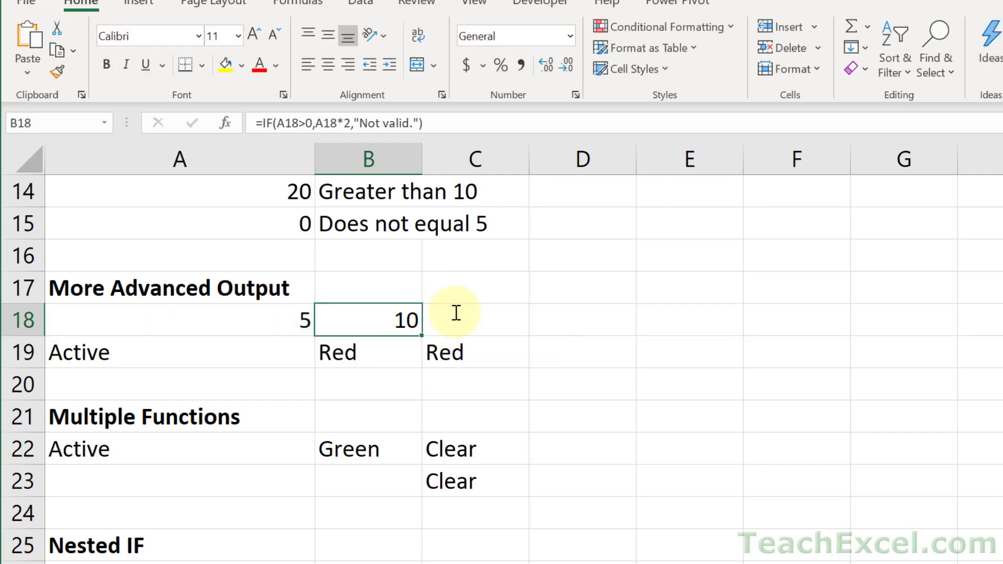
Step: Enter the logical test =A18>0 as a separate formula in C18
left_click(554, 318)
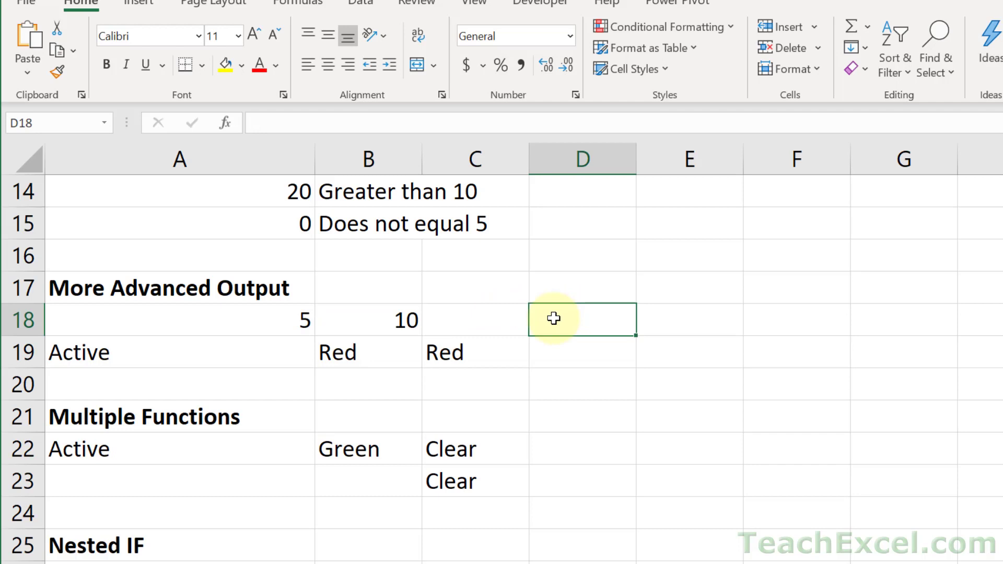
left_click(511, 315)
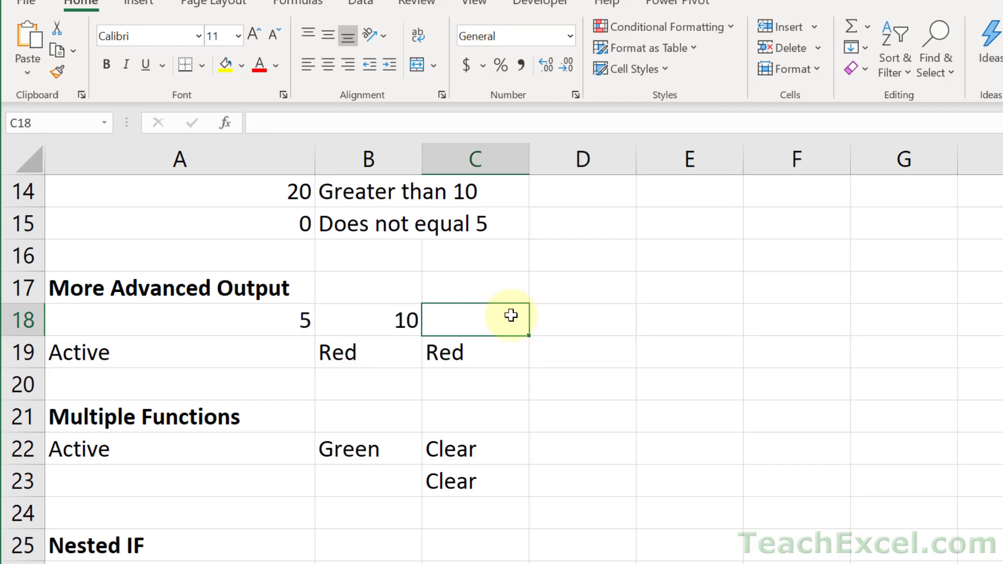
type("=")
left_click(268, 313)
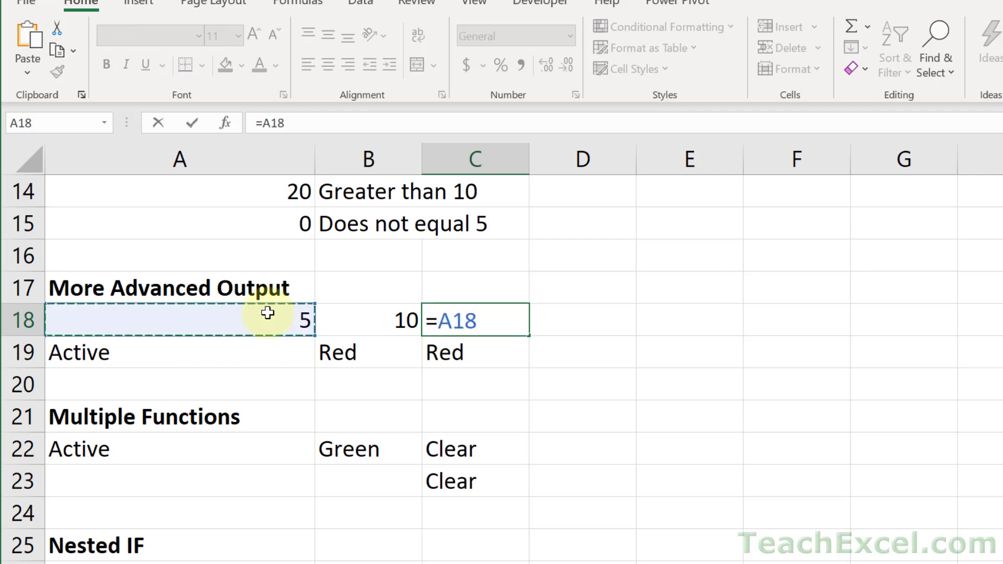
type(">0")
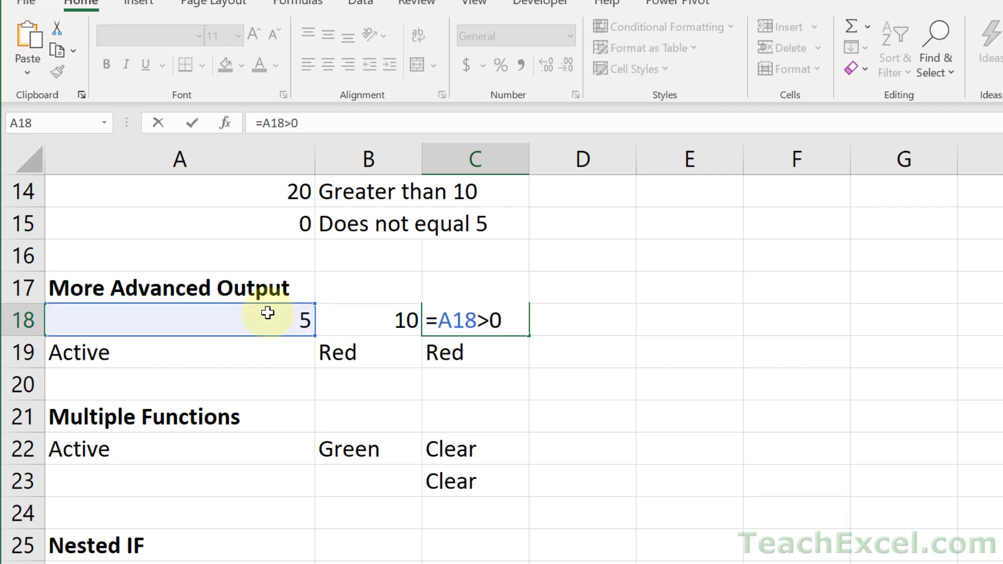
key("Tab")
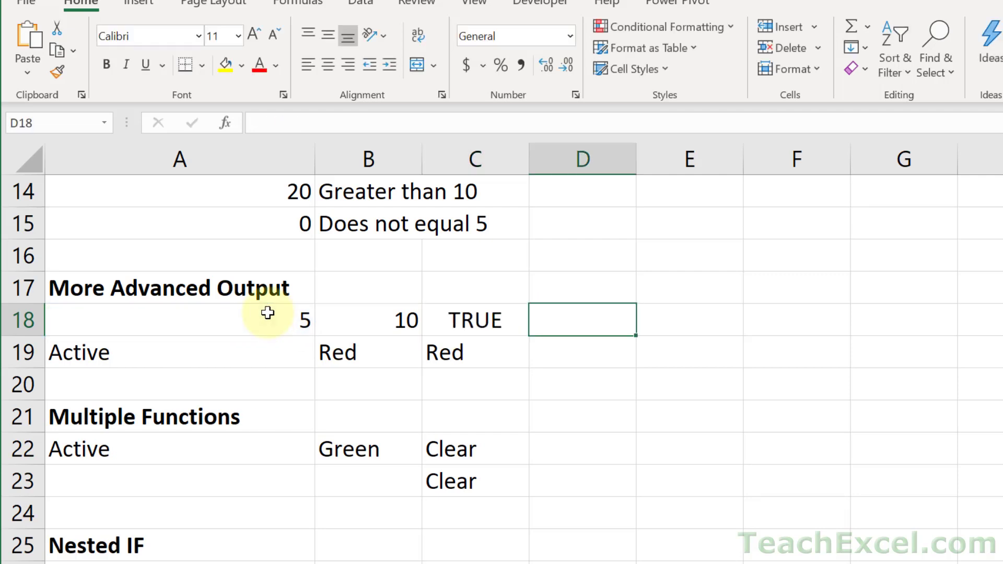
Step: Enter the value-if-true calculation =A18*2 as a separate formula in D18
type("=")
left_click(262, 313)
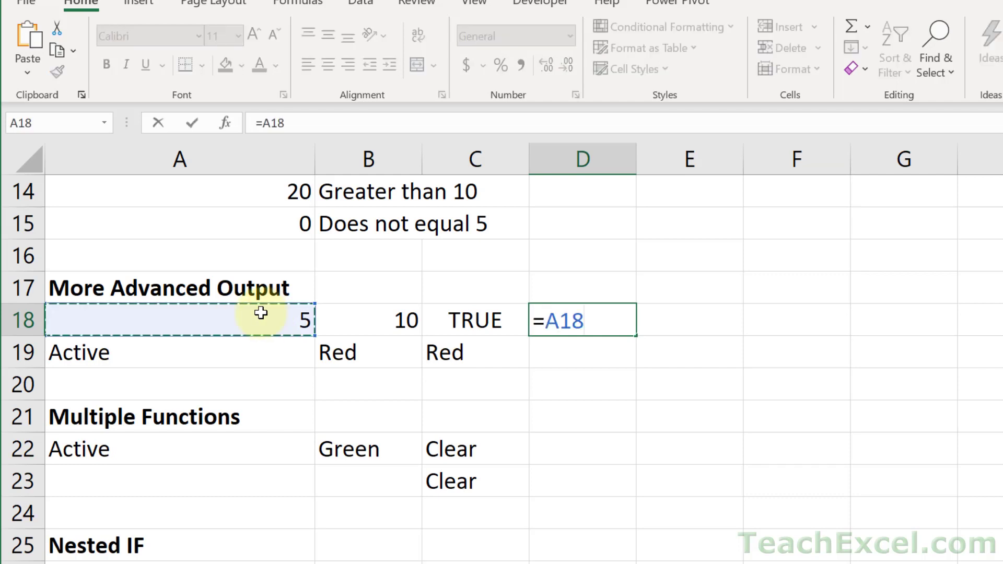
type("*2")
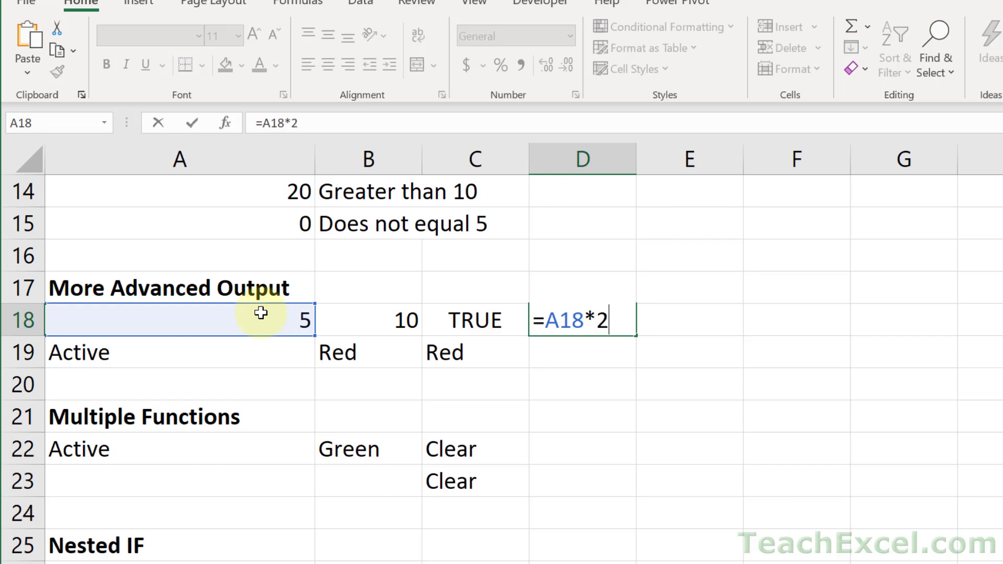
key("Tab")
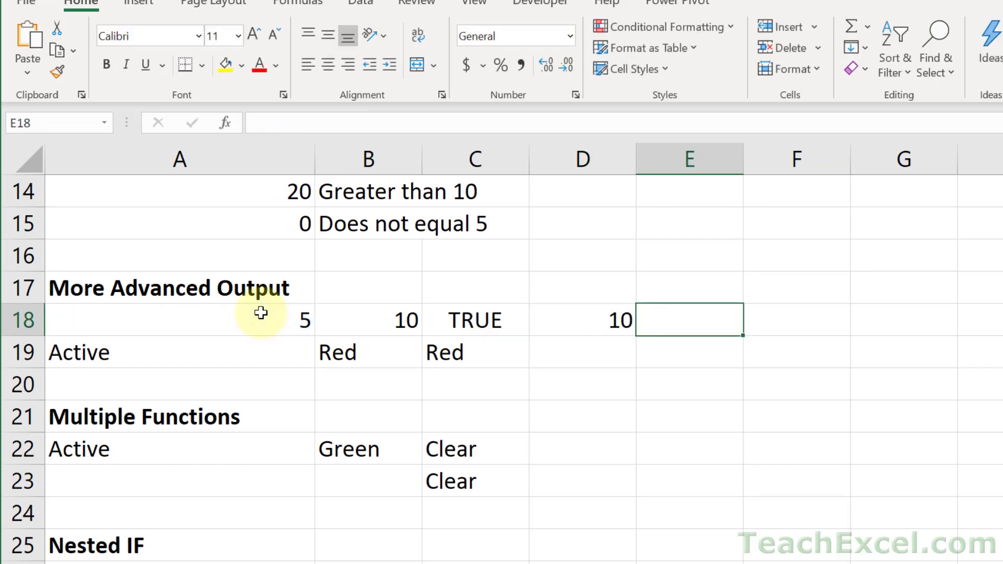
Step: Enter the value-if-false text as the formula ="Not valid." in E18
type("=\"No")
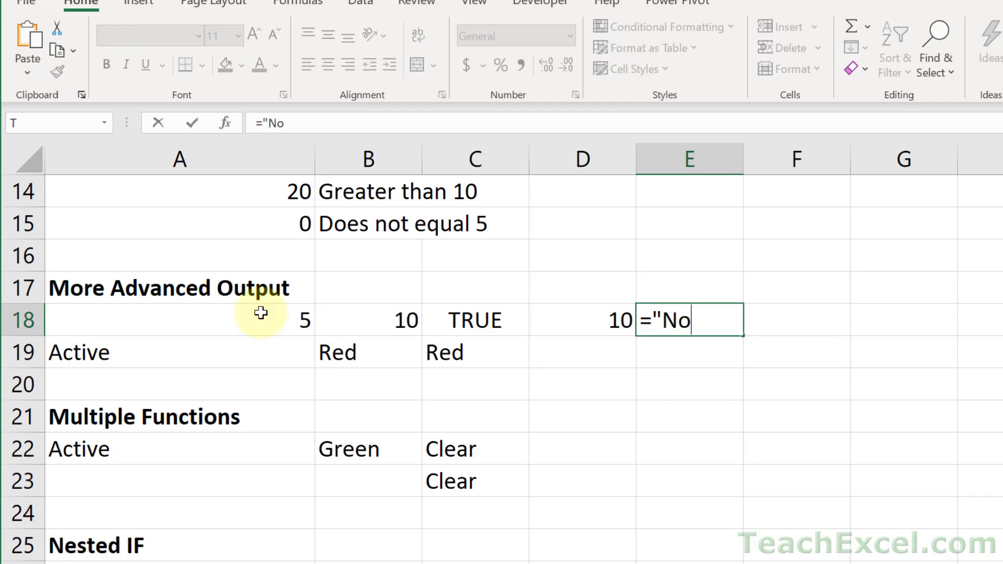
type("t valid.\"")
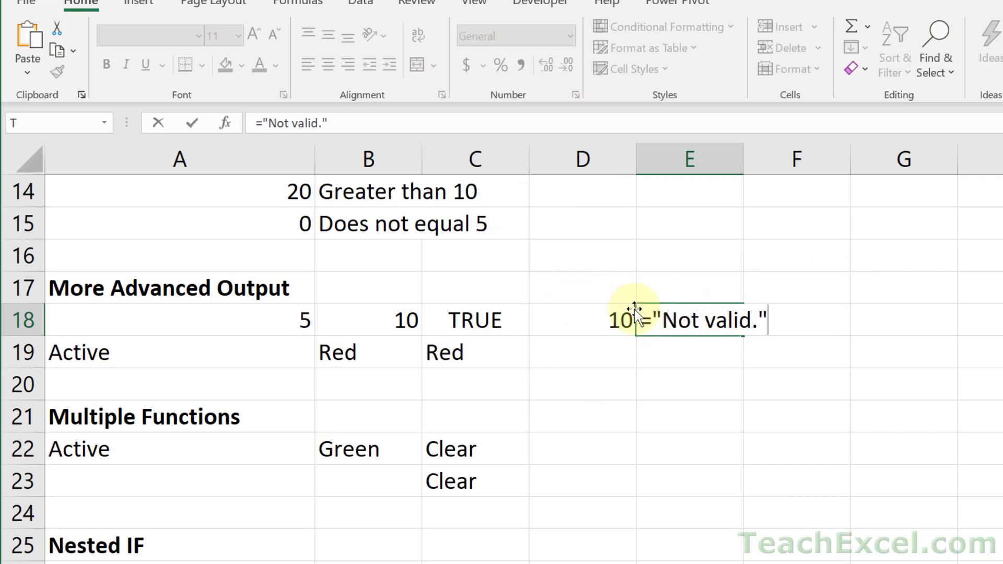
key("Return")
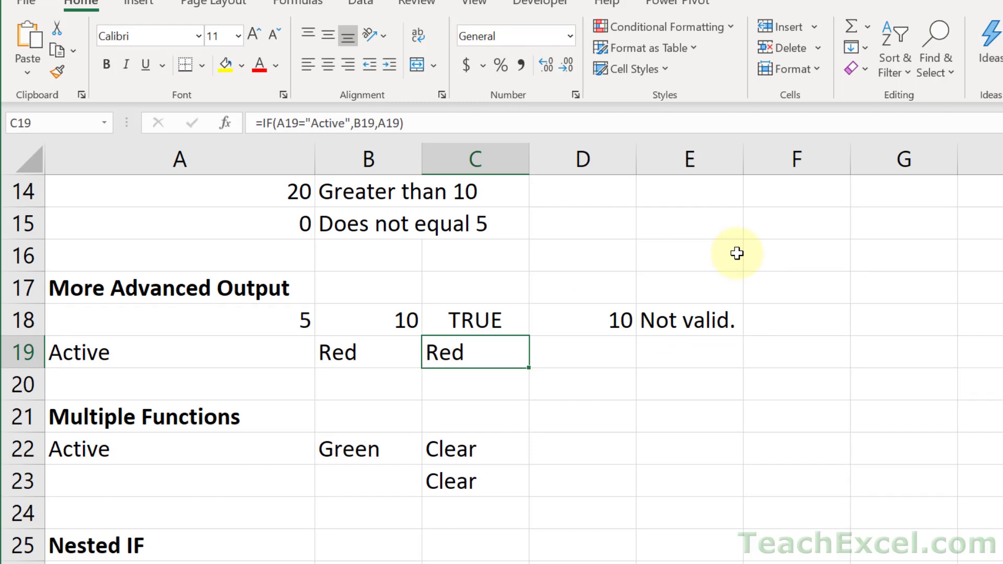
double_click(679, 319)
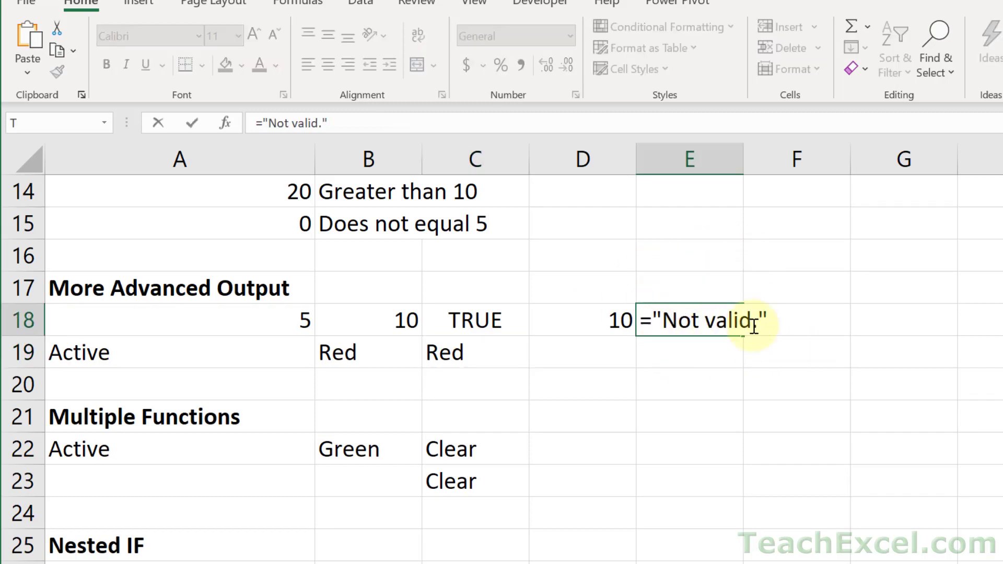
key("Escape")
Step: Compare the separate formulas in C18:E18 with the three arguments of the IF formula in B18
left_click_drag(481, 320, 653, 321)
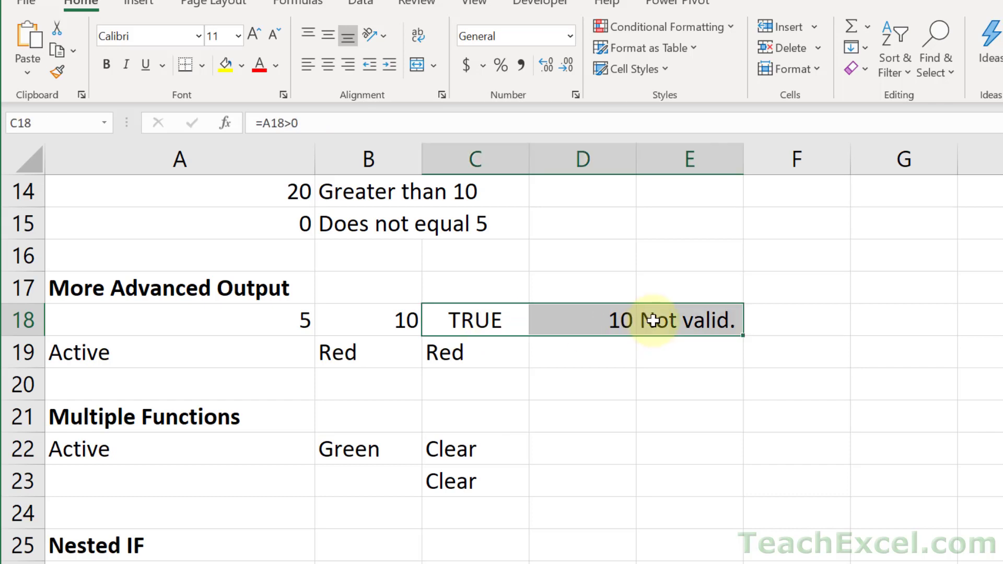
left_click(467, 316)
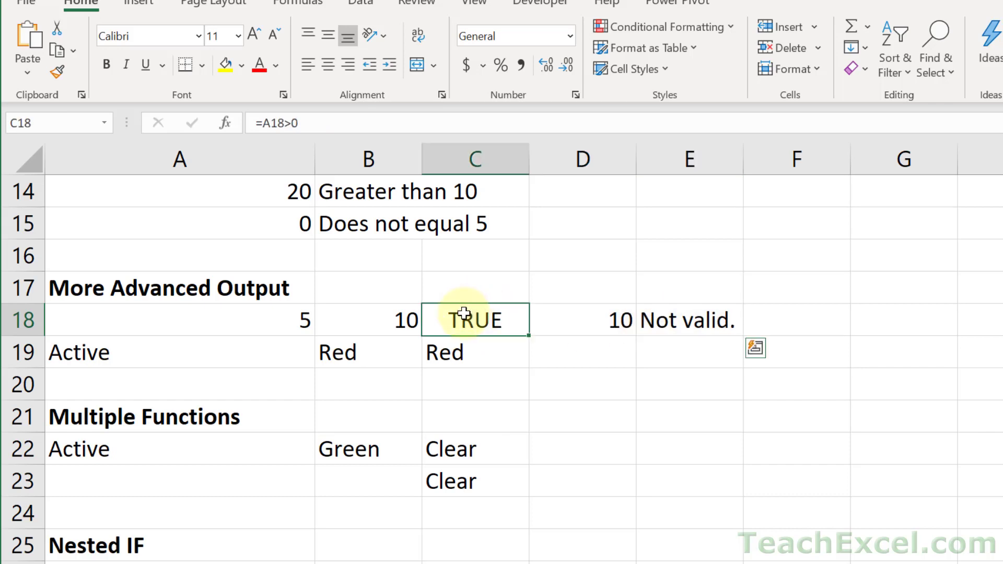
left_click(547, 319)
left_click(489, 320)
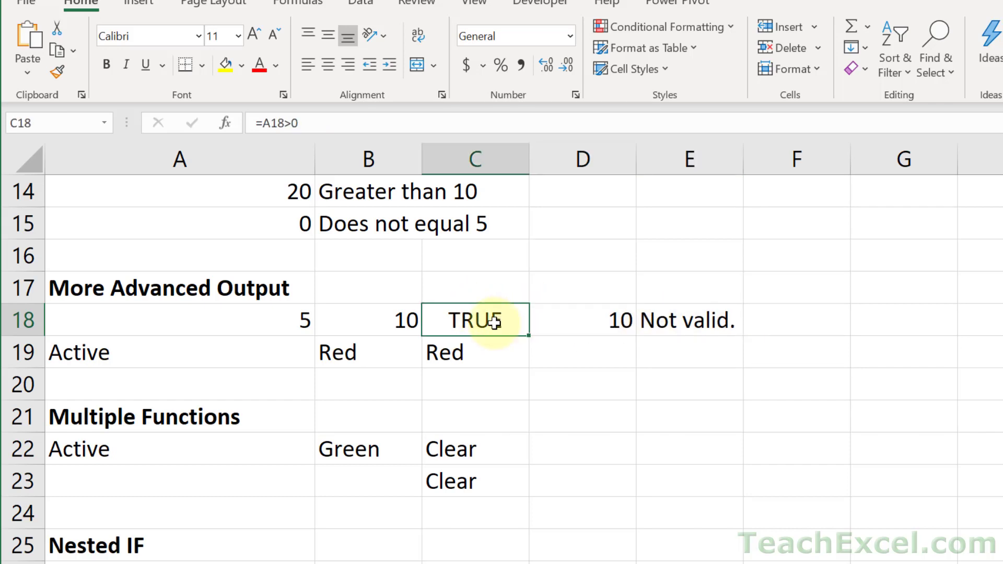
left_click(696, 323)
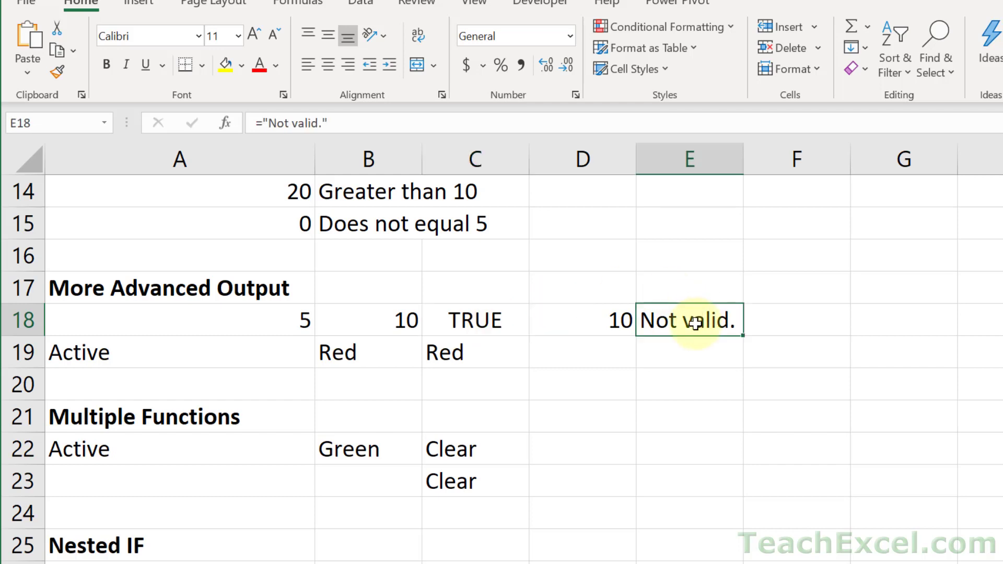
left_click_drag(696, 323, 490, 323)
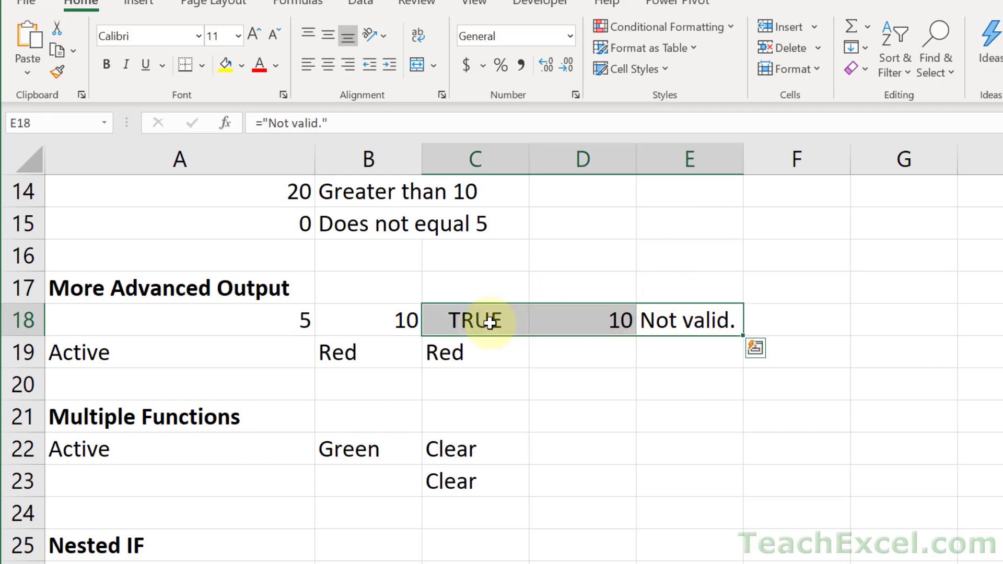
double_click(374, 320)
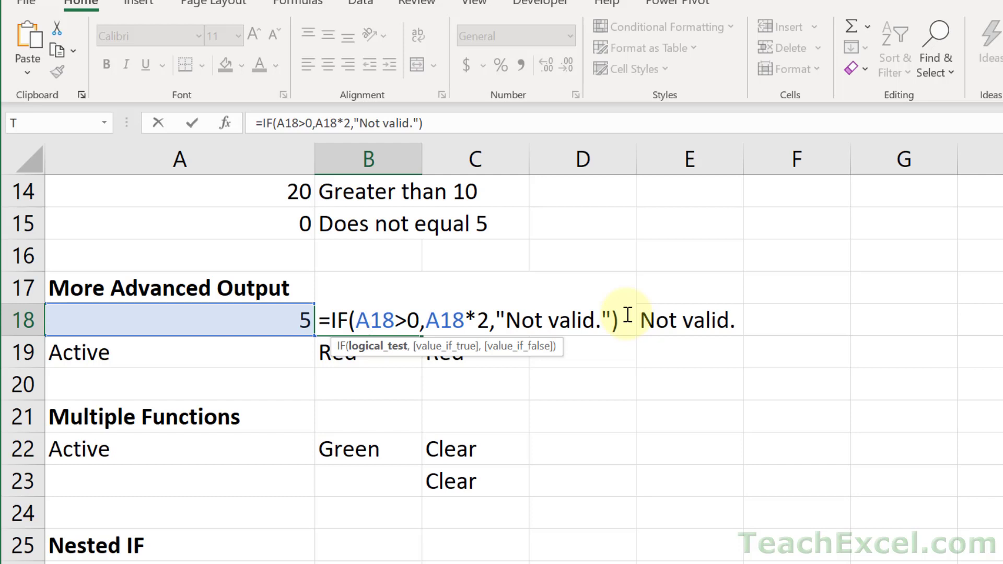
key("ctrl+Return")
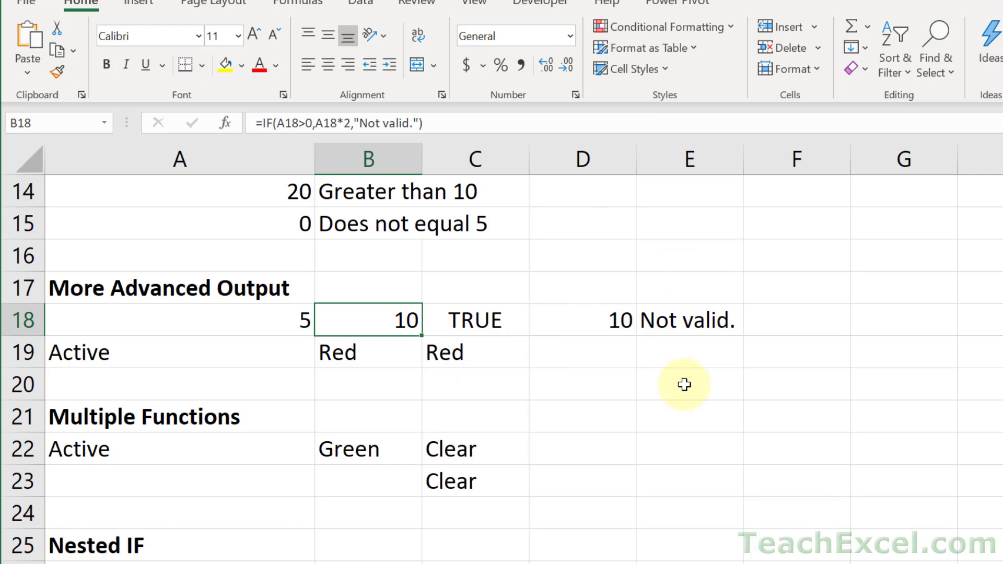
left_click(574, 316)
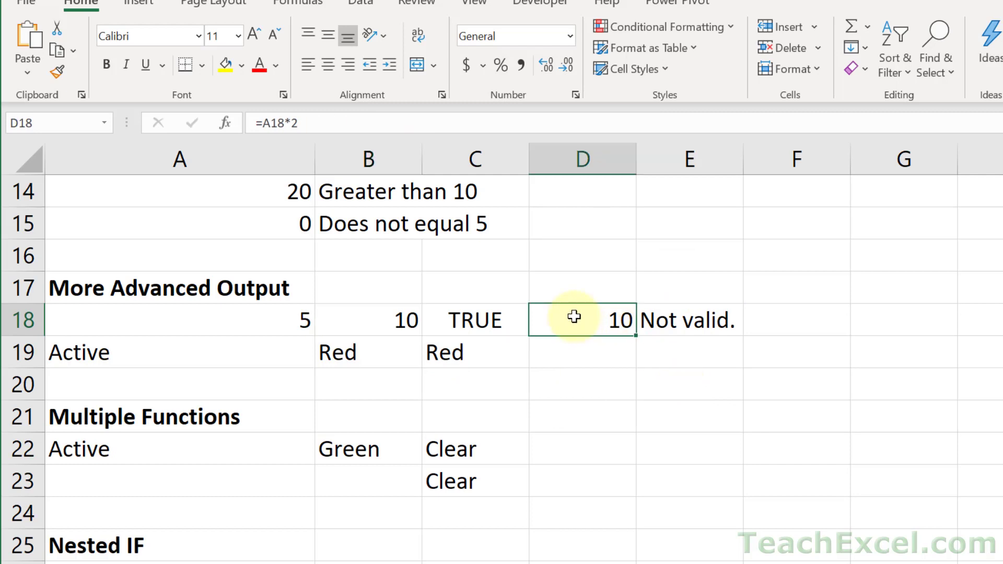
left_click(670, 322)
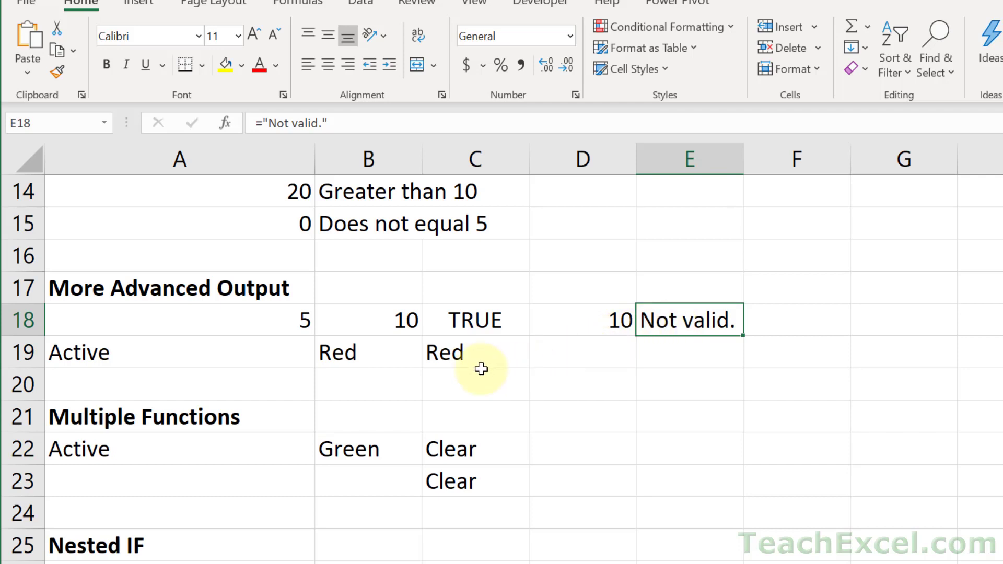
Step: Examine the logical test, value-if-true and value-if-false arguments of the IF formula in C19
double_click(465, 351)
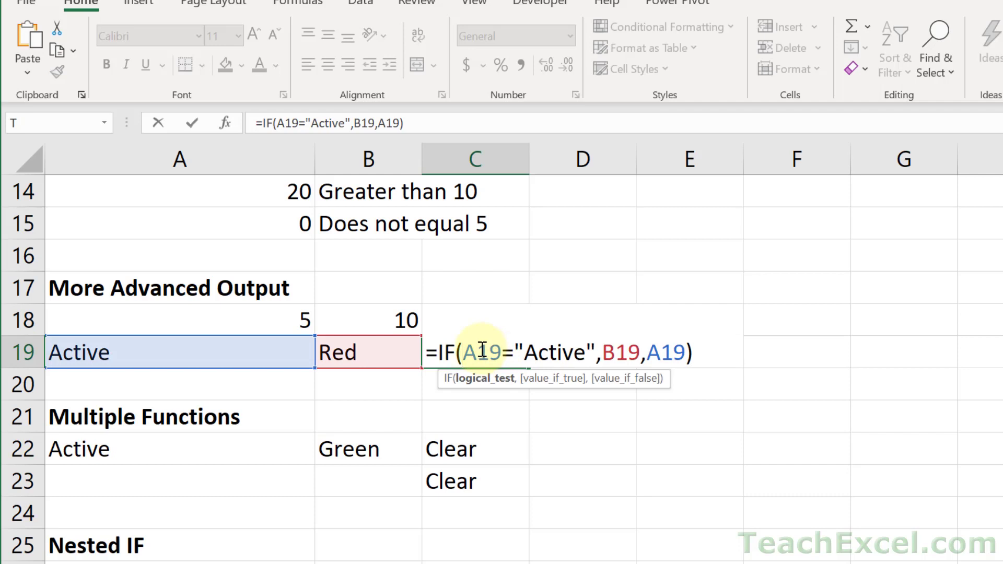
left_click(481, 350)
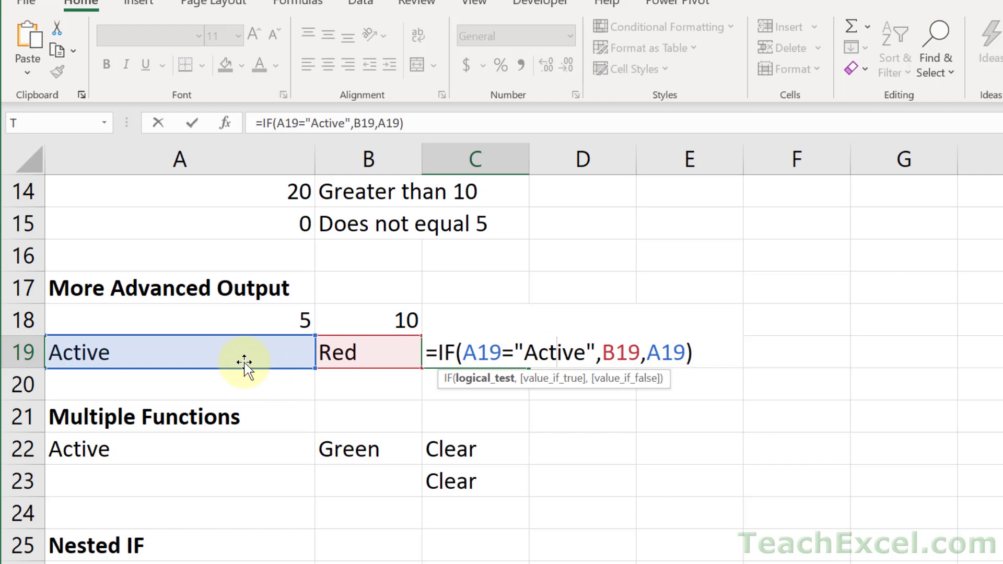
left_click(617, 348)
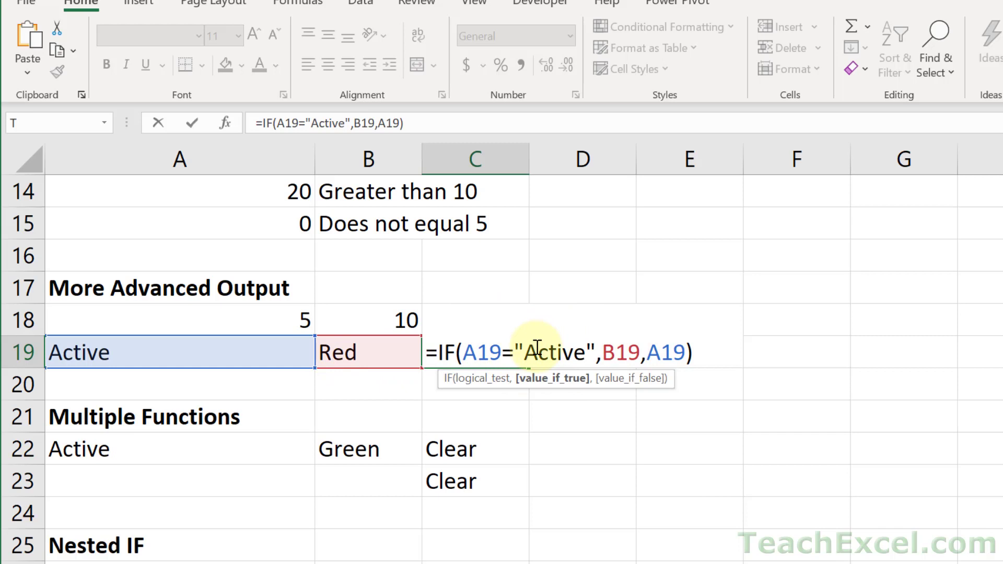
left_click(671, 351)
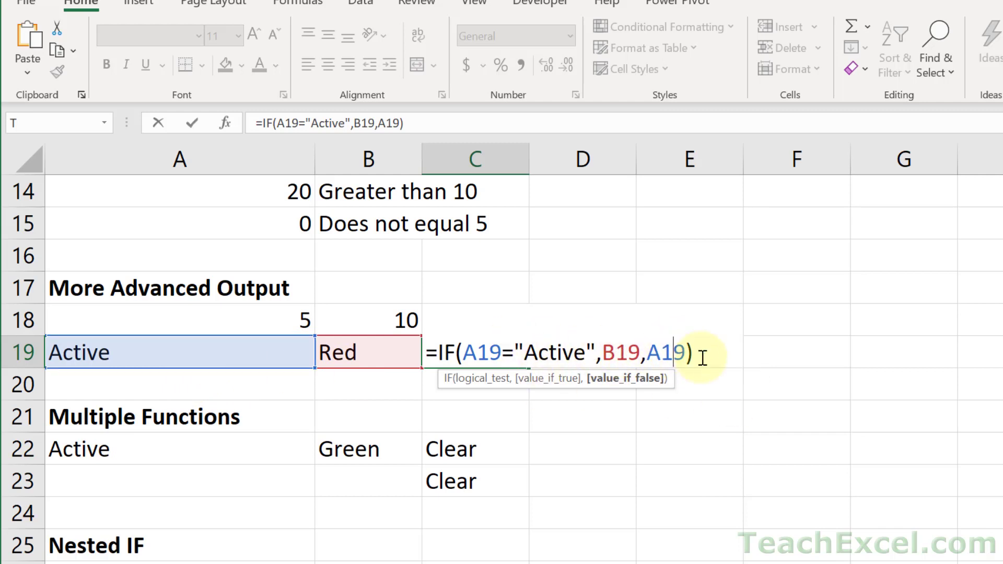
key("Return")
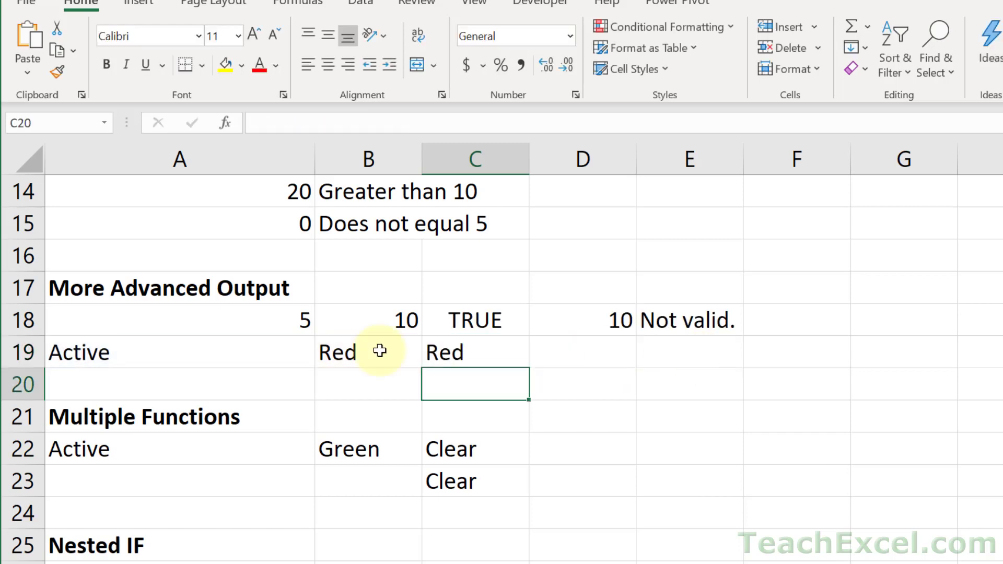
Step: Test C19's IF formula by entering green in A19, and undo that entry
left_click(139, 349)
type("green")
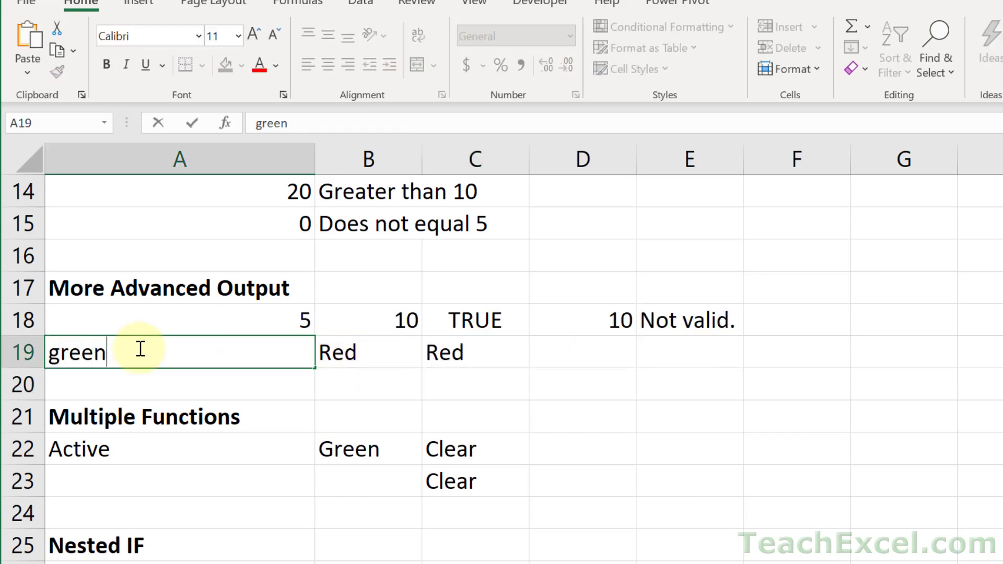
key("Return")
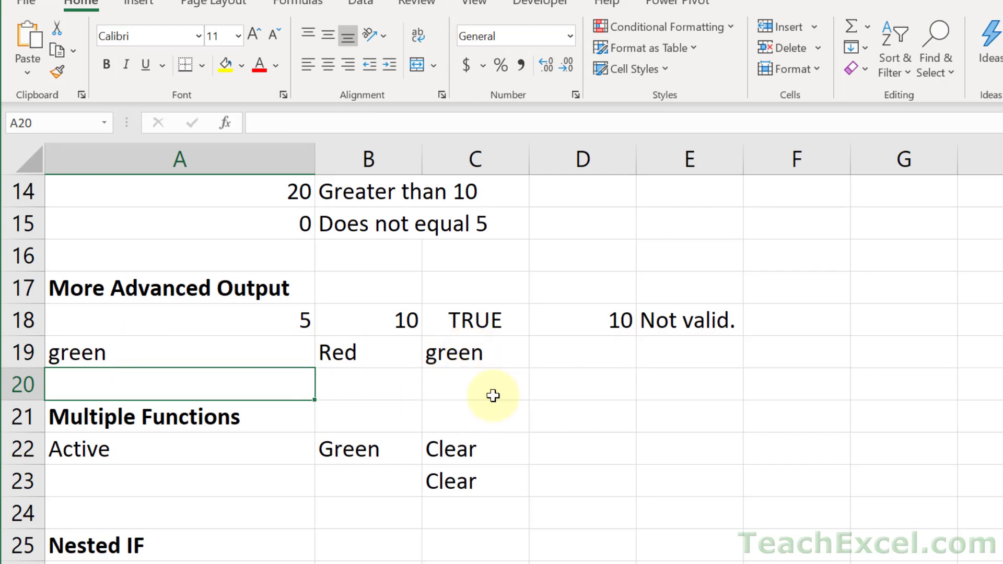
key("ctrl+z")
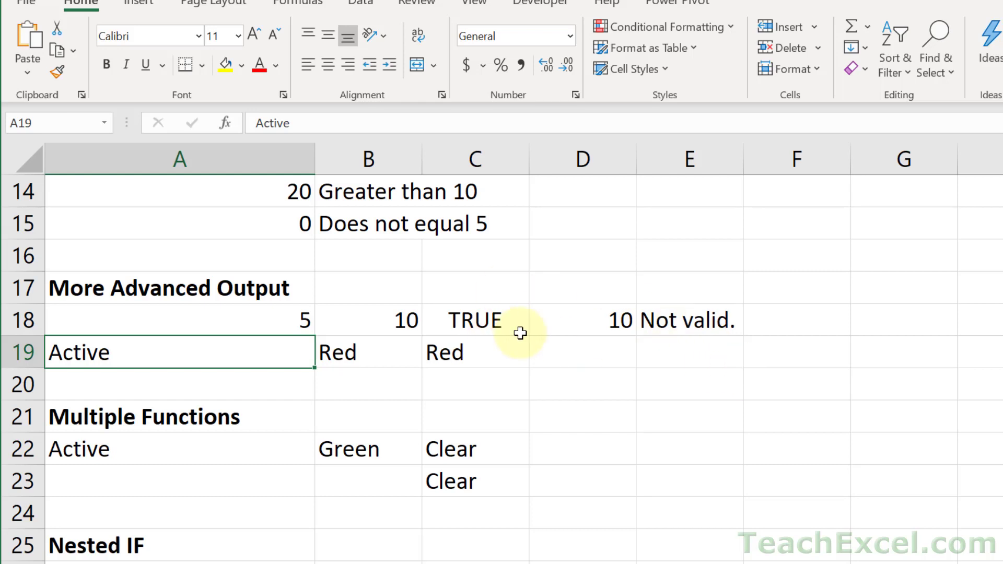
Step: Enter an IF formula in D19 that takes its three arguments from the row above: =IF(C18,D18,E18)
left_click(576, 351)
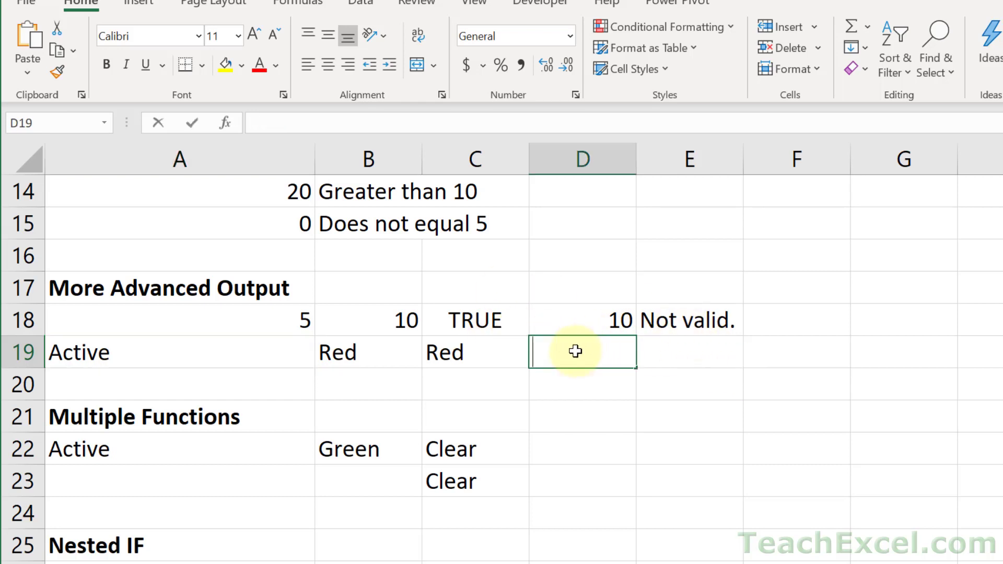
type("=if(")
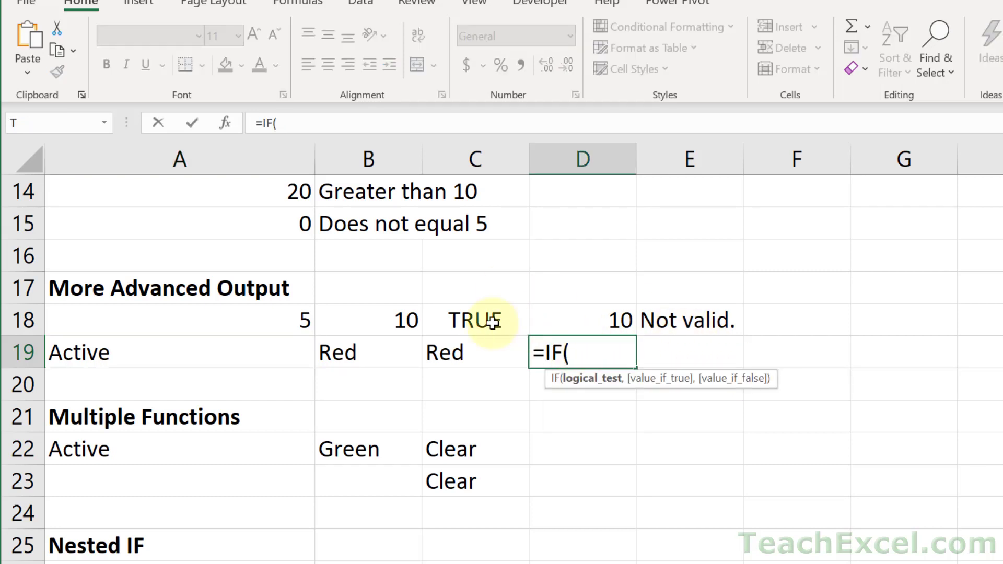
left_click(463, 315)
type(",")
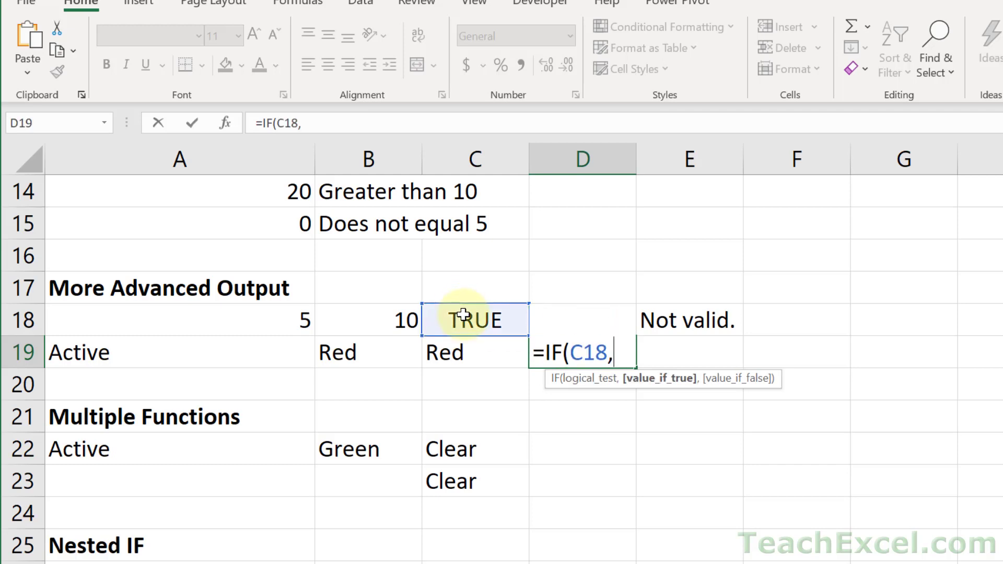
left_click(580, 317)
type(",")
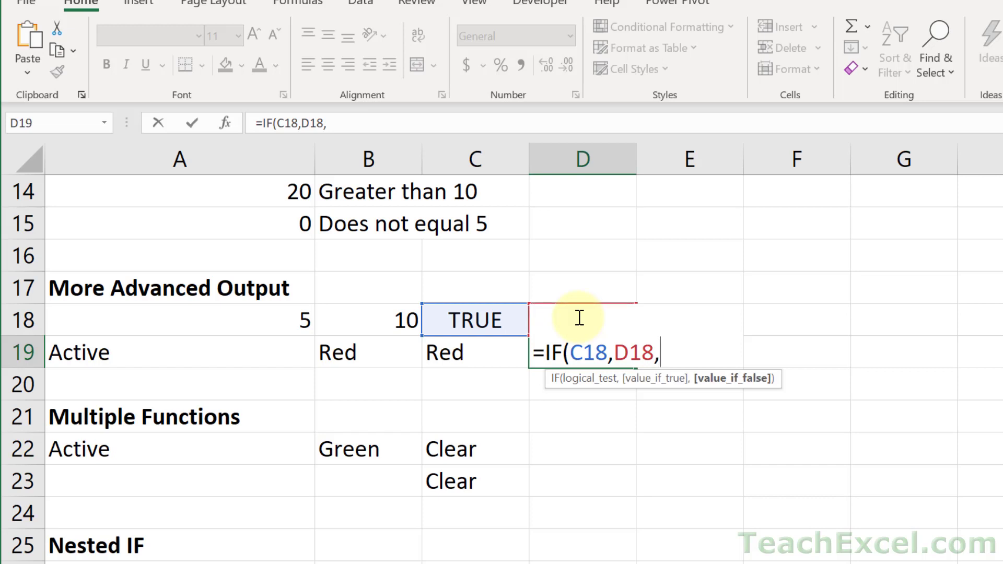
key("Up")
key("Right")
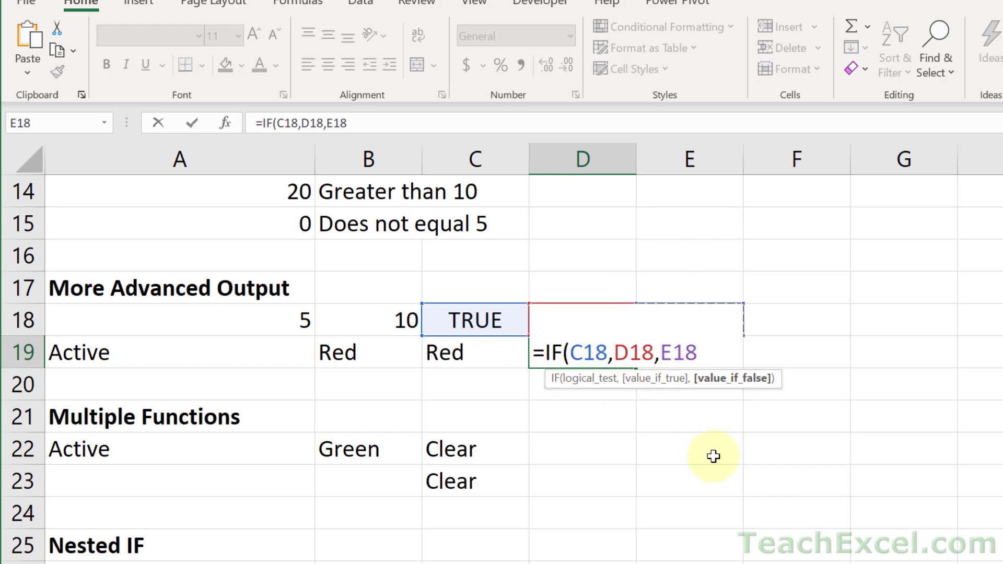
type(")")
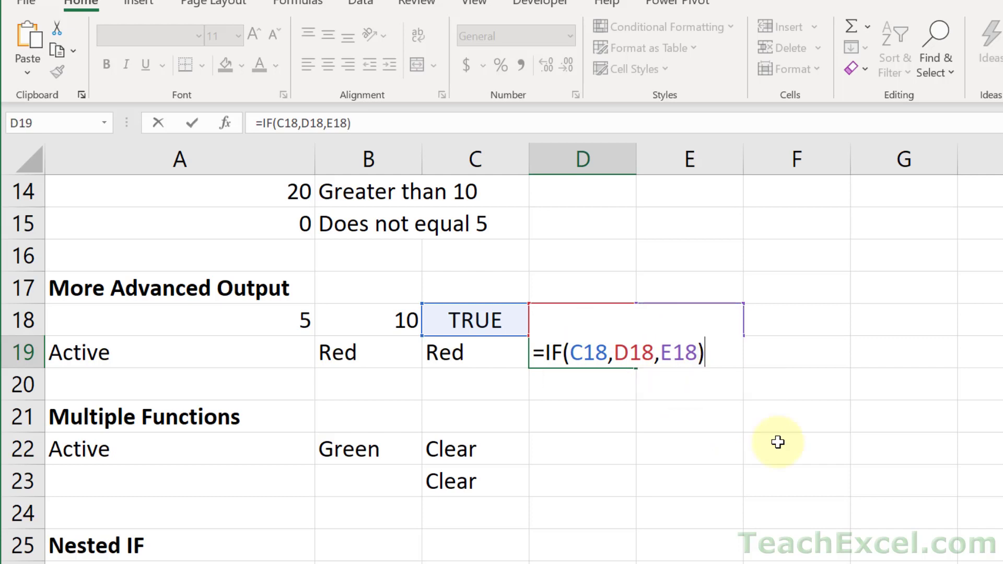
key("ctrl+Return")
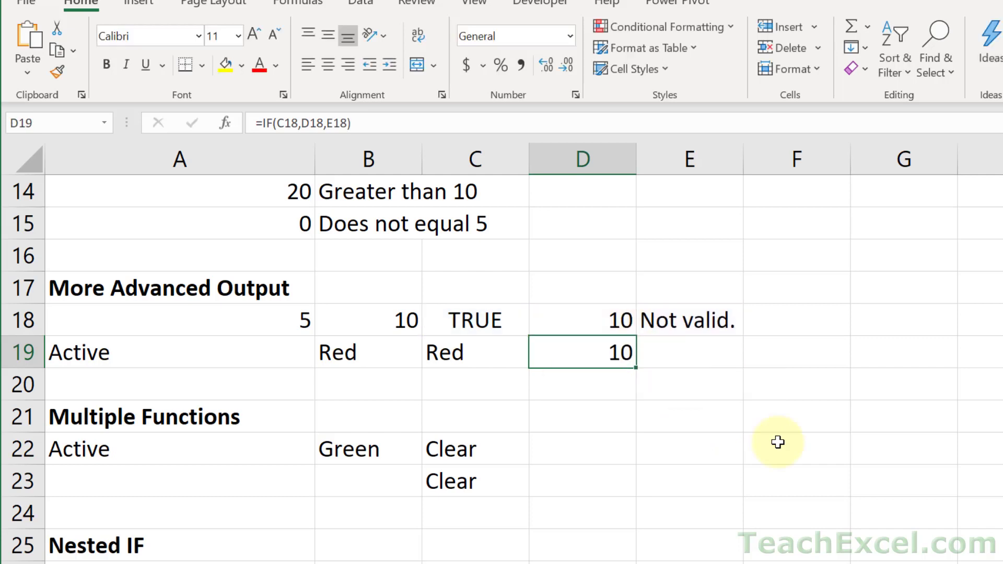
Step: Compare the IF formula in B18 with the cell-reference version in D19, and clear D19
left_click(391, 319)
left_click(589, 357)
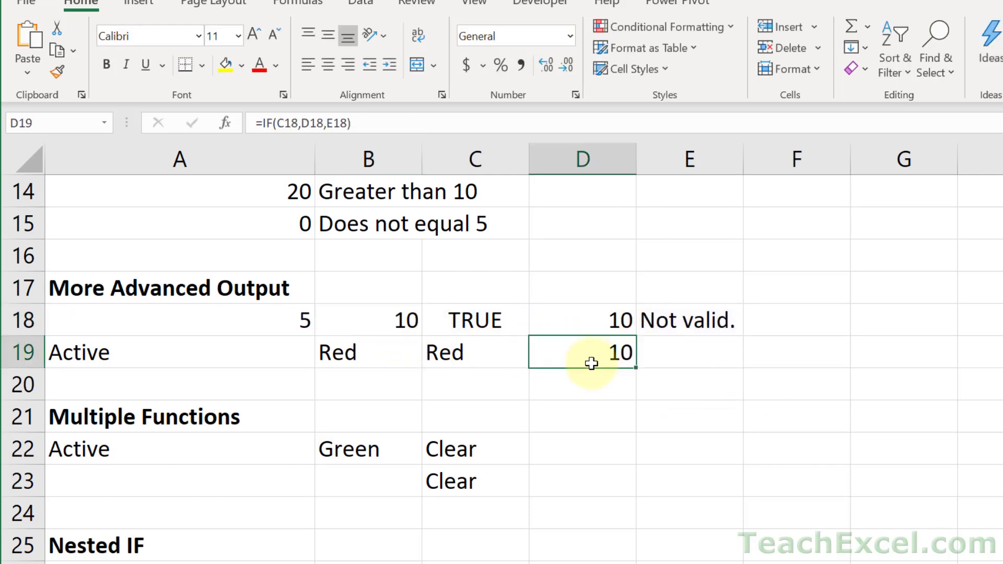
left_click(362, 319)
double_click(362, 320)
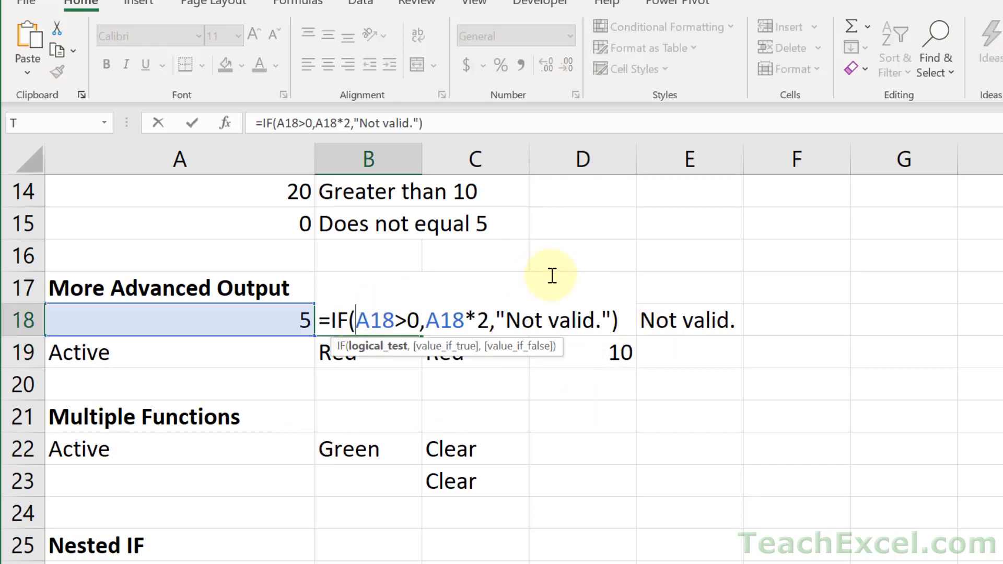
key("Escape")
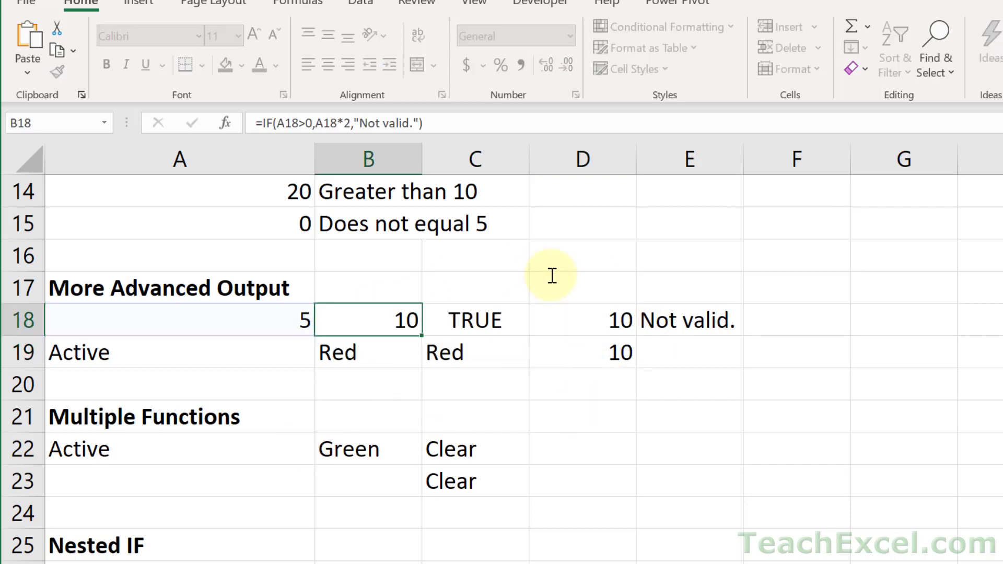
double_click(609, 349)
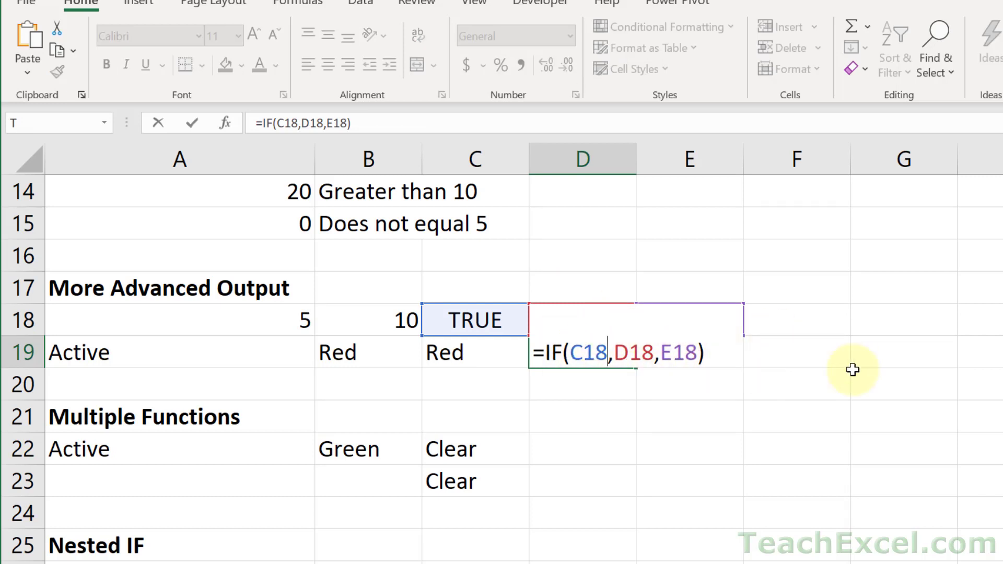
key("Return")
key("Up")
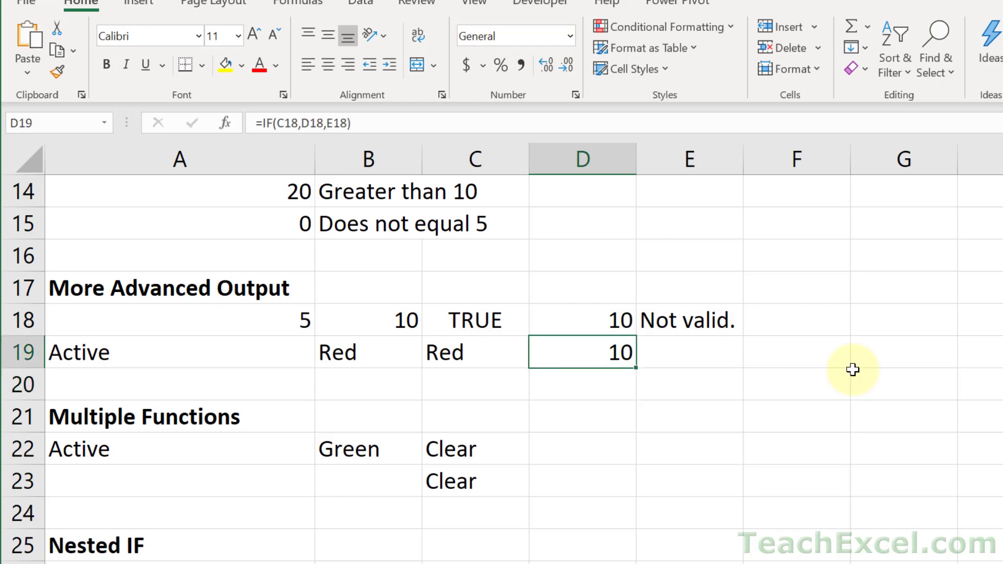
key("Delete")
Step: Examine the AND logical test and the value-if-true and value-if-false arguments of the IF formula in C22
scroll(469, 382, "down", 1)
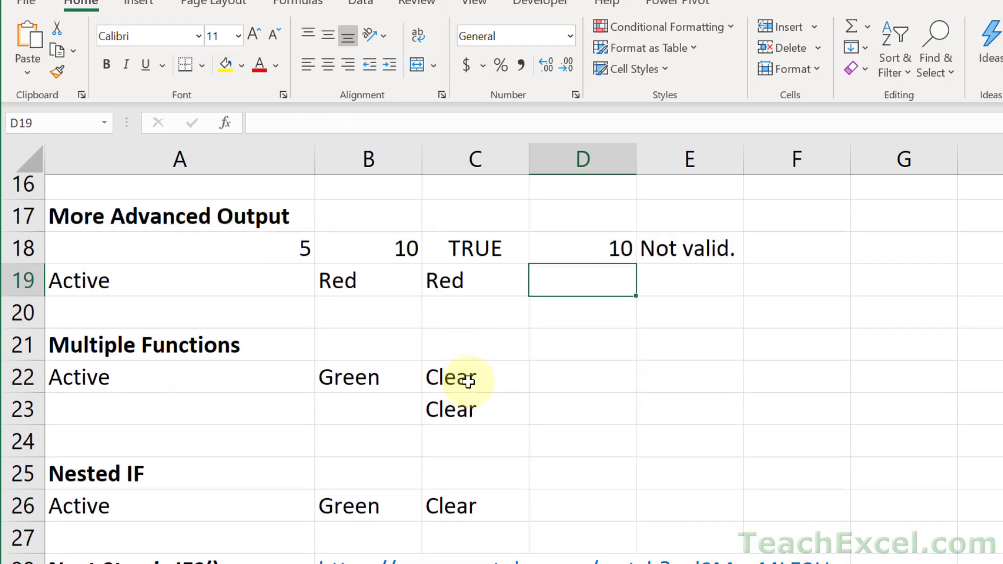
left_click(384, 384)
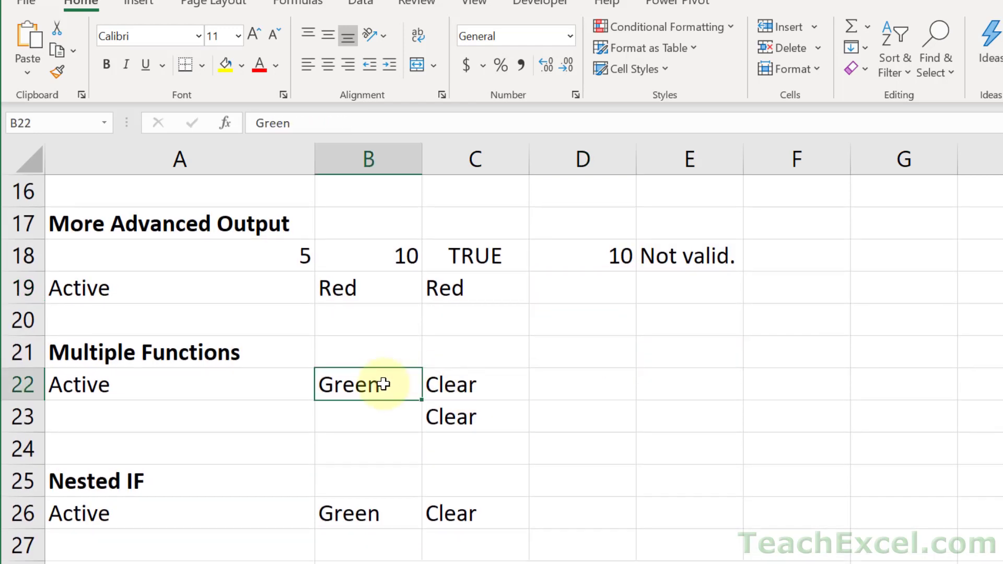
left_click(450, 385)
double_click(452, 385)
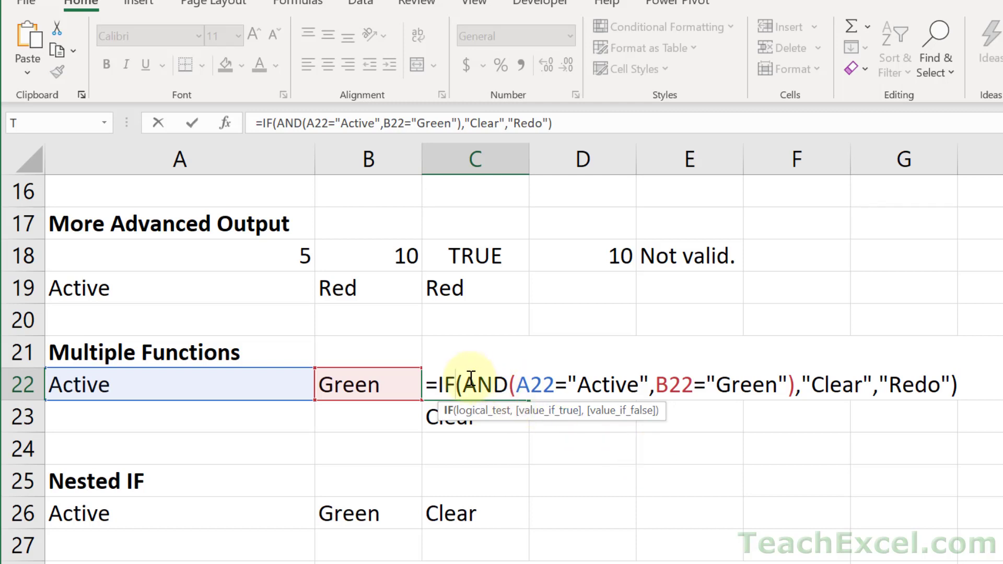
left_click_drag(464, 385, 796, 379)
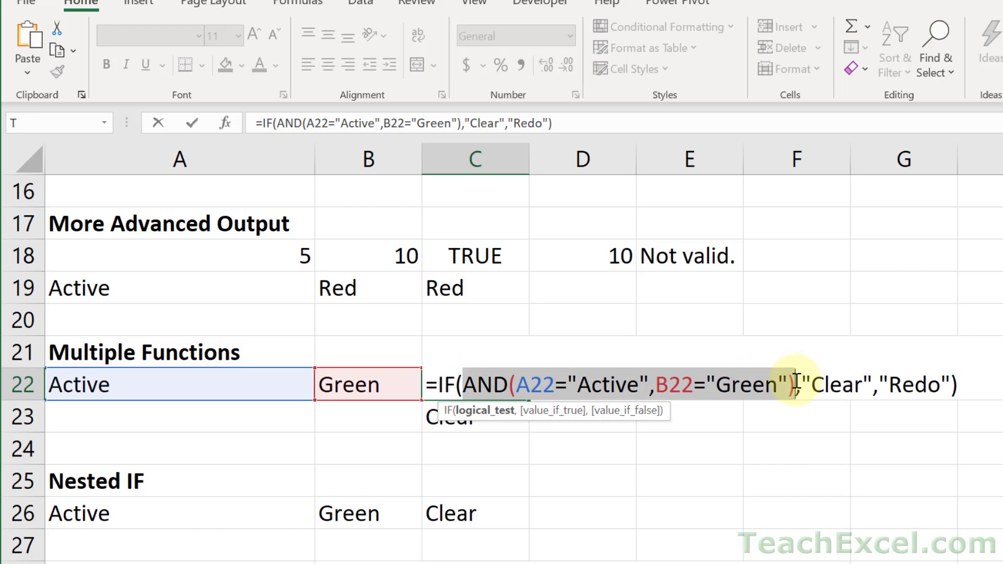
left_click(824, 383)
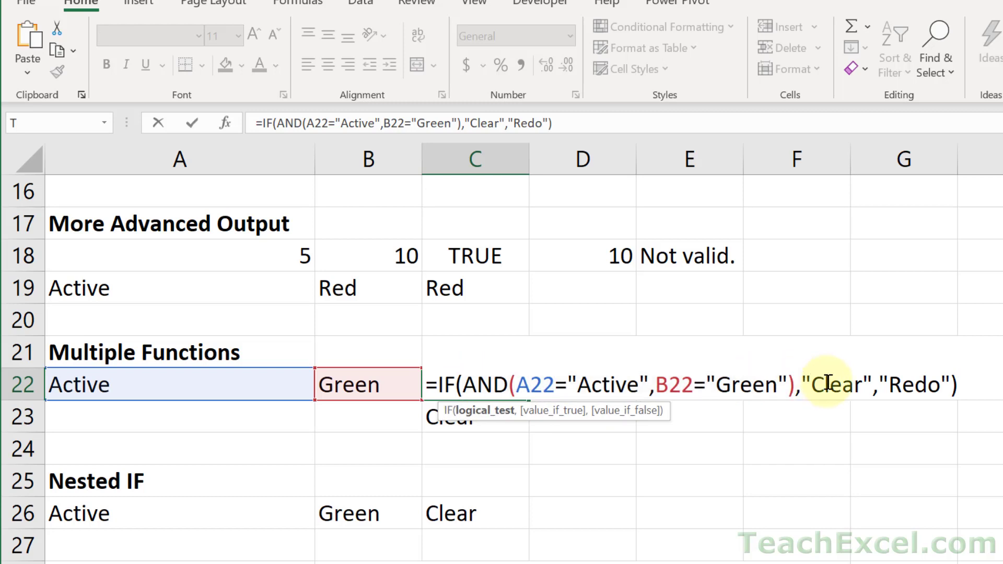
left_click(902, 383)
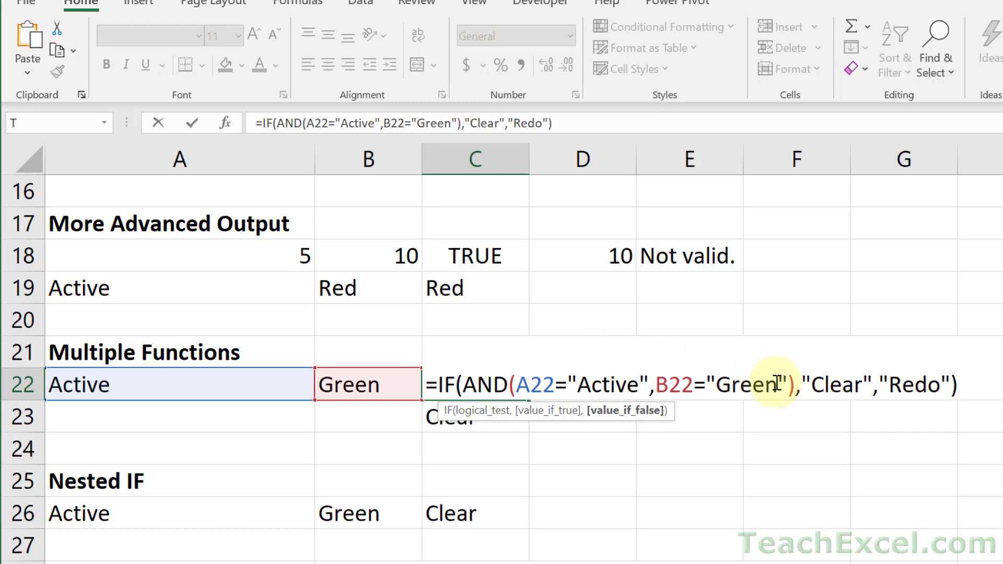
key("Escape")
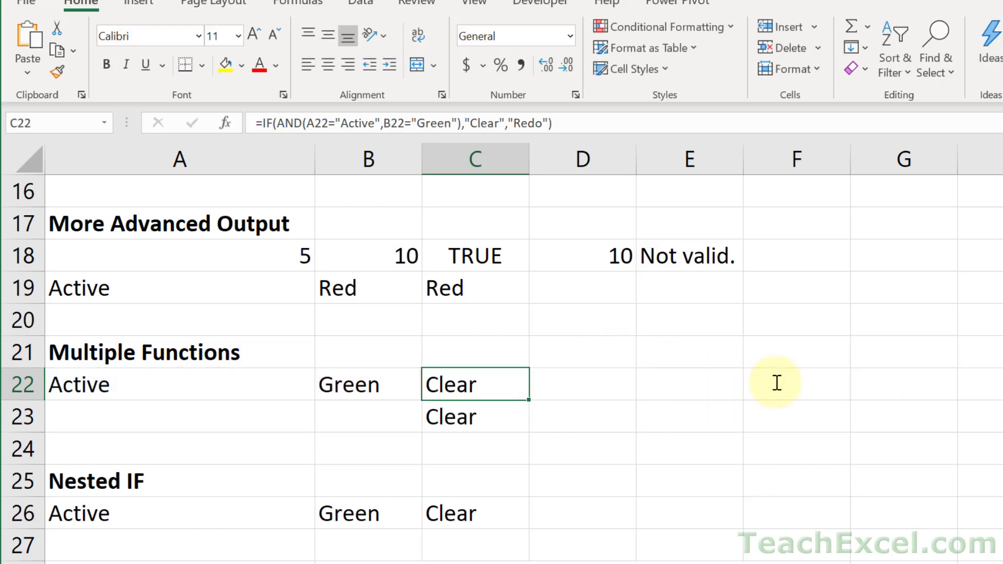
Step: Enter the first condition of C22's AND test as the separate formula =A22="active" in E22
left_click(590, 388)
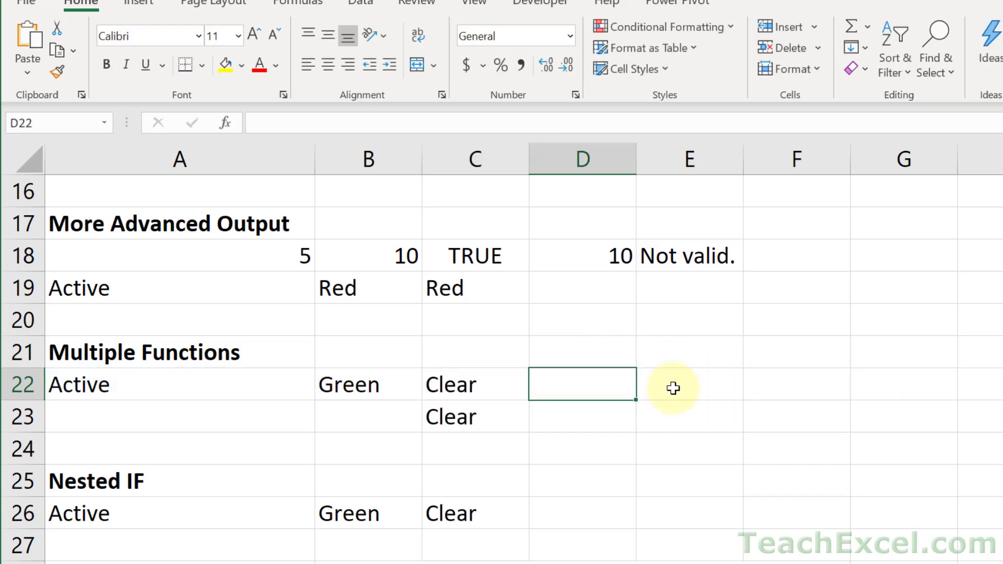
left_click(664, 391)
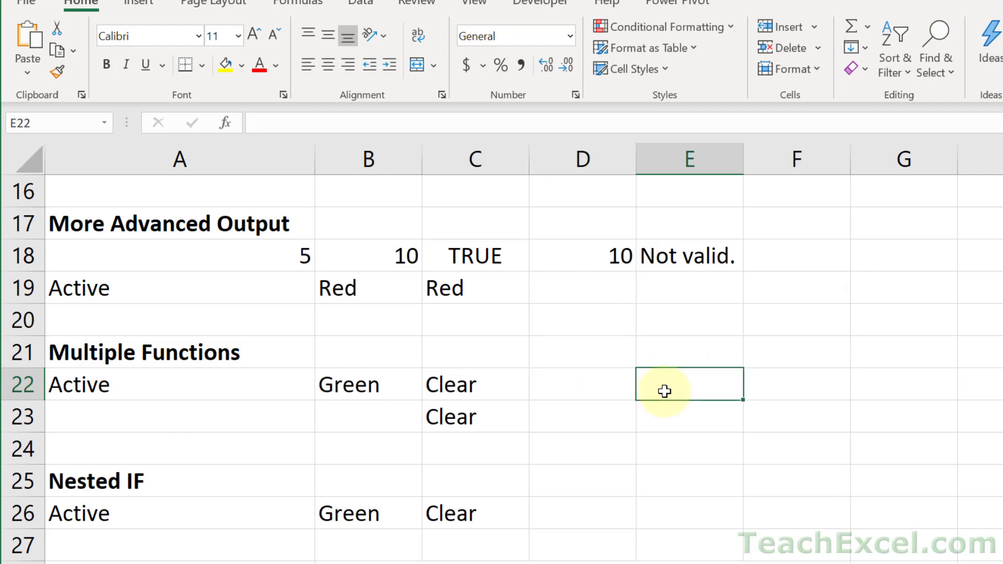
type("=")
left_click(240, 386)
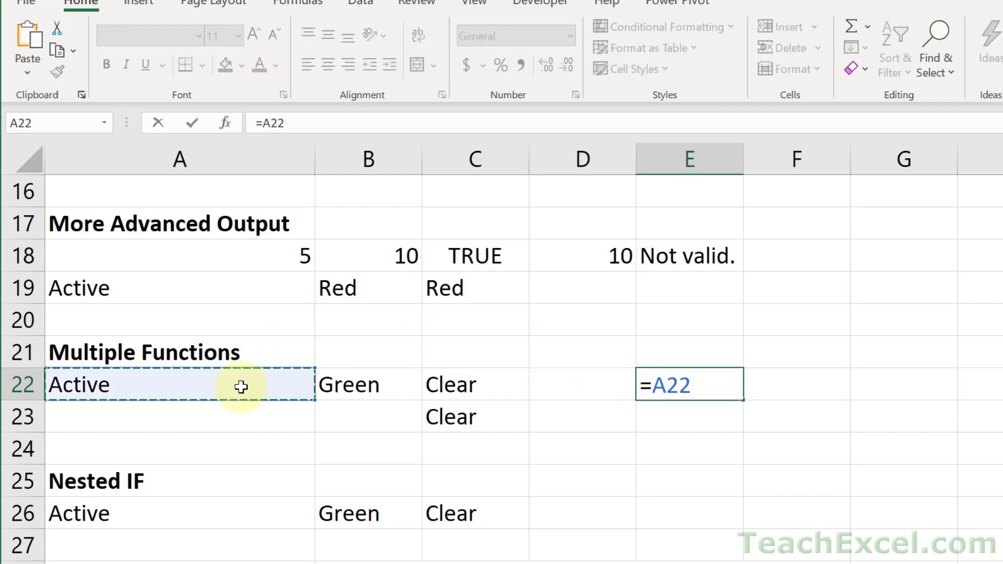
type("=\"active")
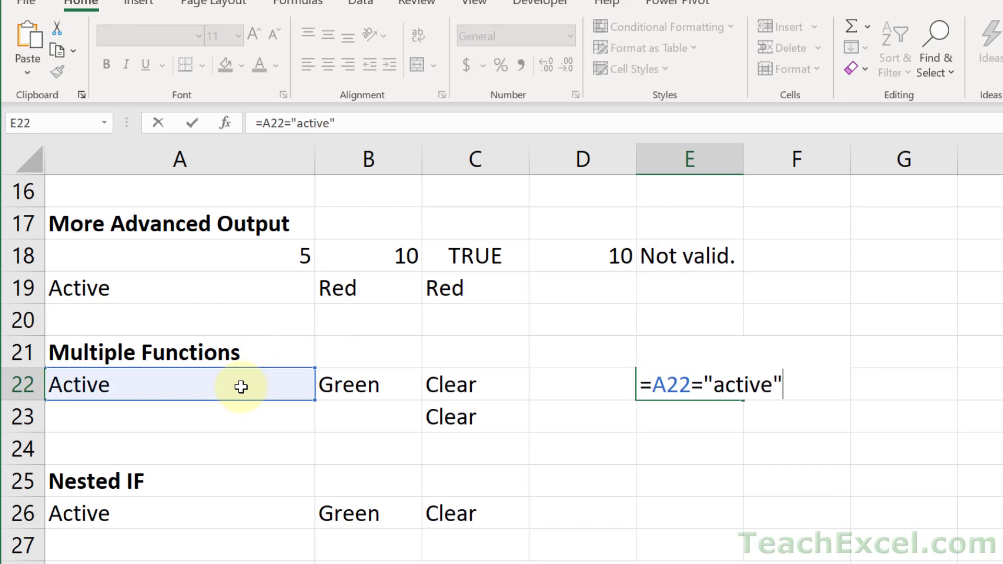
key("Tab")
Step: Enter the second condition as the formula =B22="green" in F22, and check the formulas in E22 and F22
type("=")
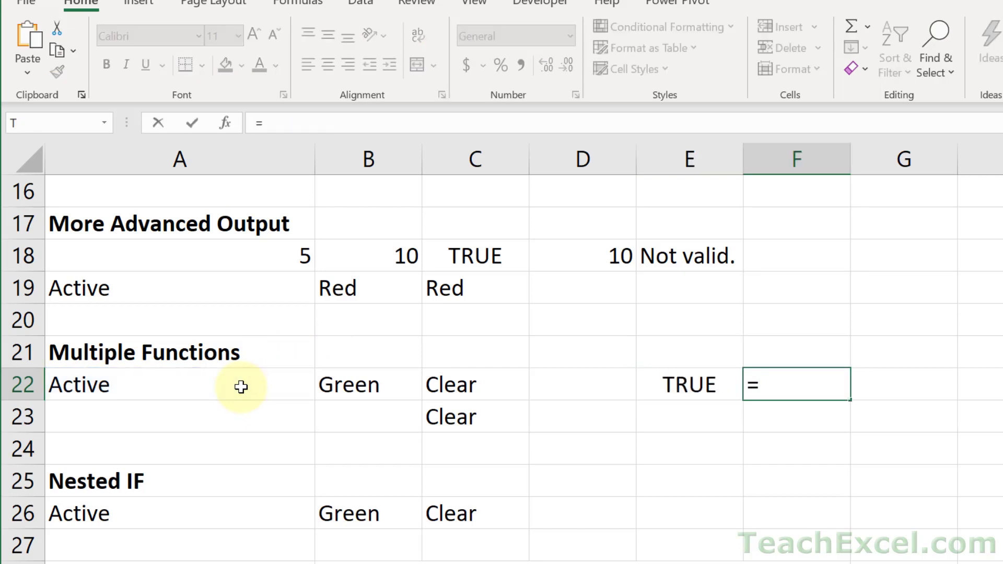
left_click(334, 387)
type("=")
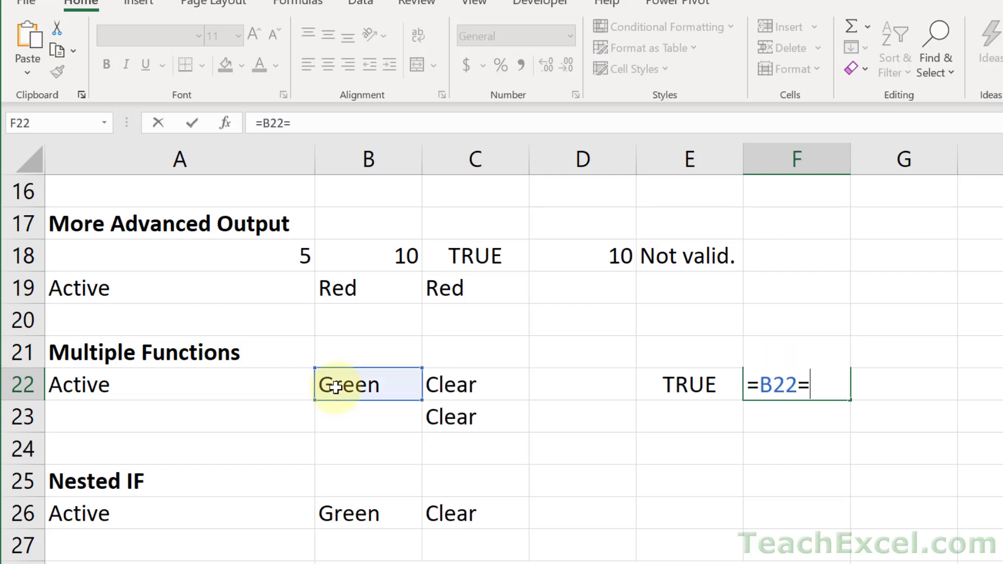
type("\"green\"")
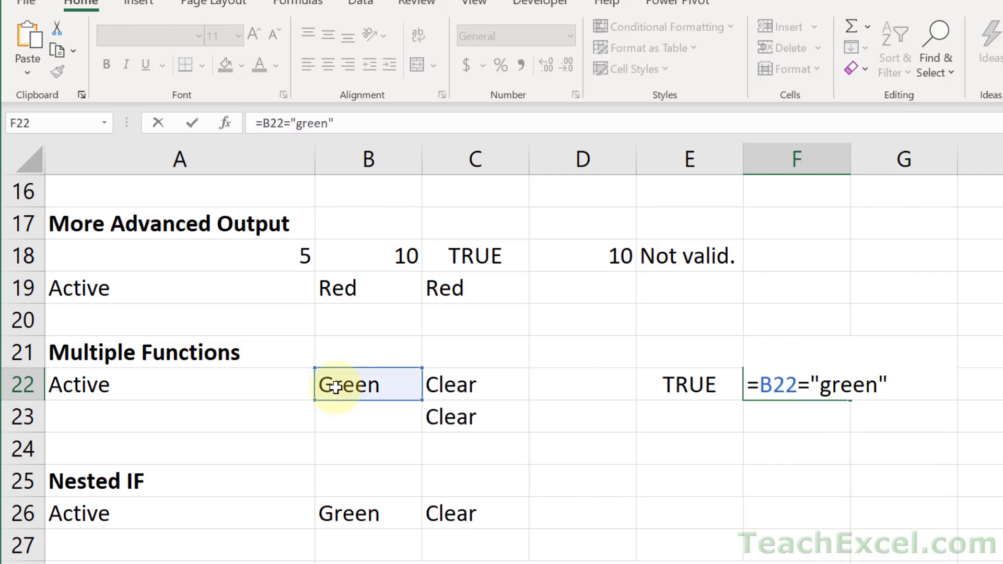
key("Tab")
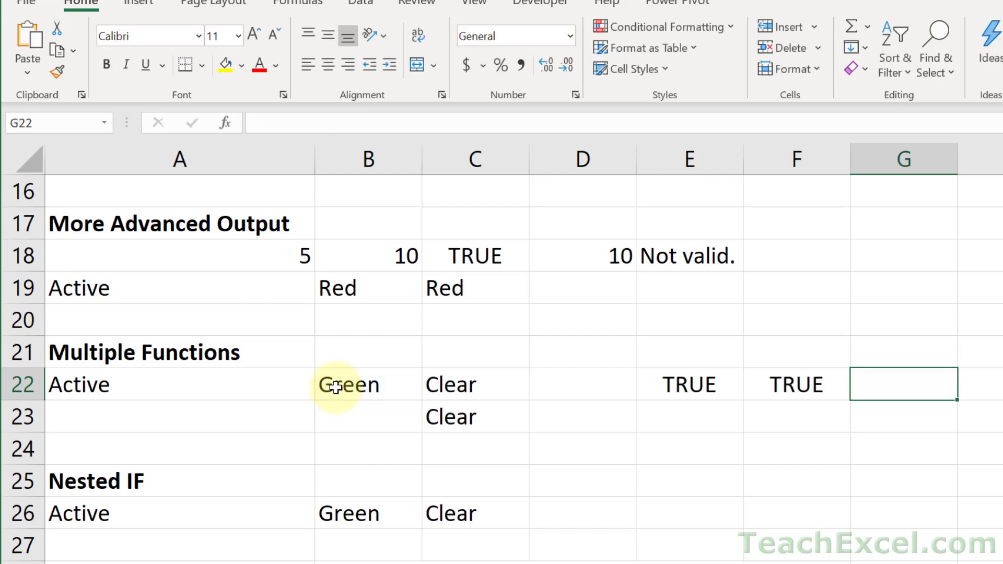
double_click(665, 385)
key("Escape")
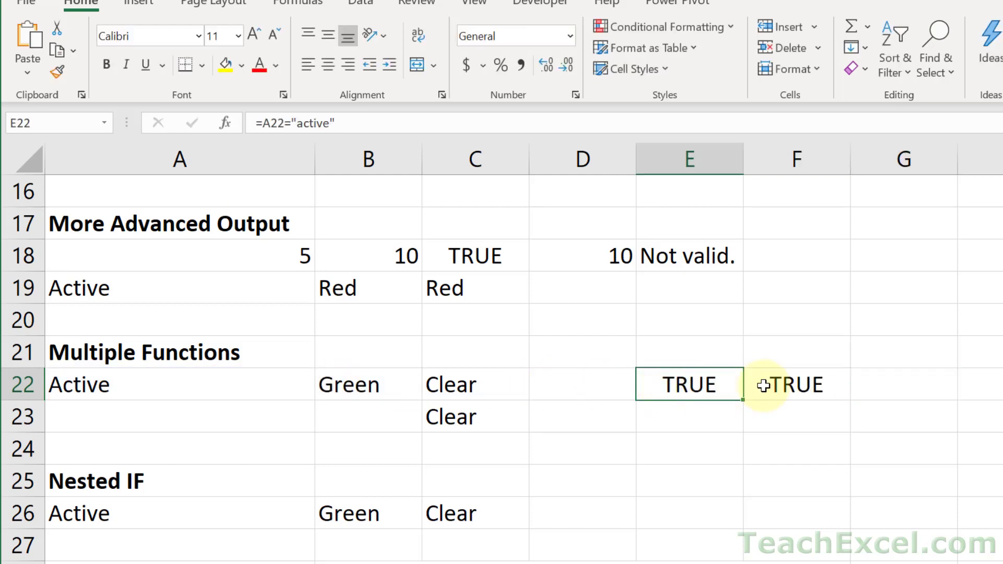
double_click(766, 385)
key("Escape")
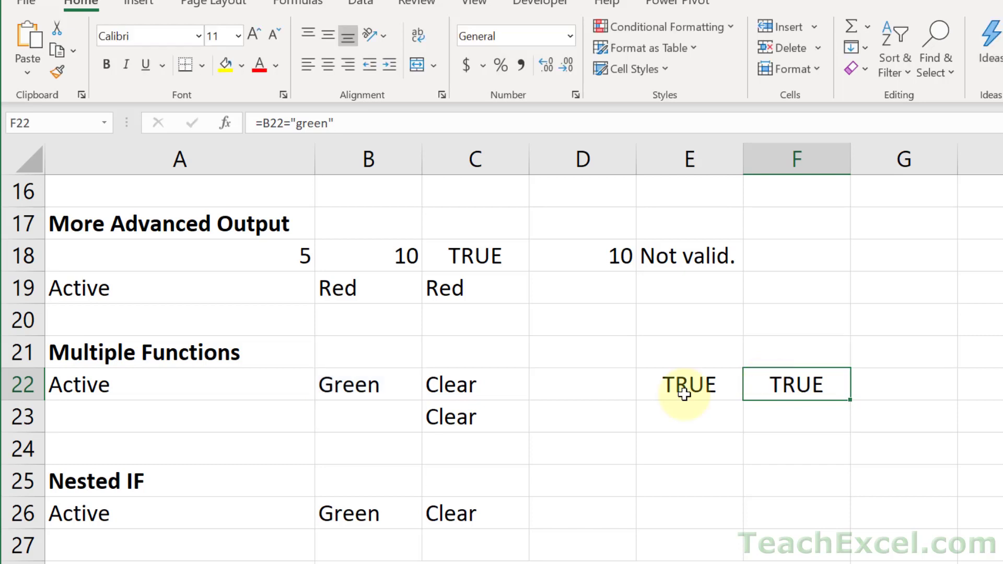
Step: Combine the two separate conditions in D22 with the formula =AND(E22,F22)
left_click(593, 382)
type("=and")
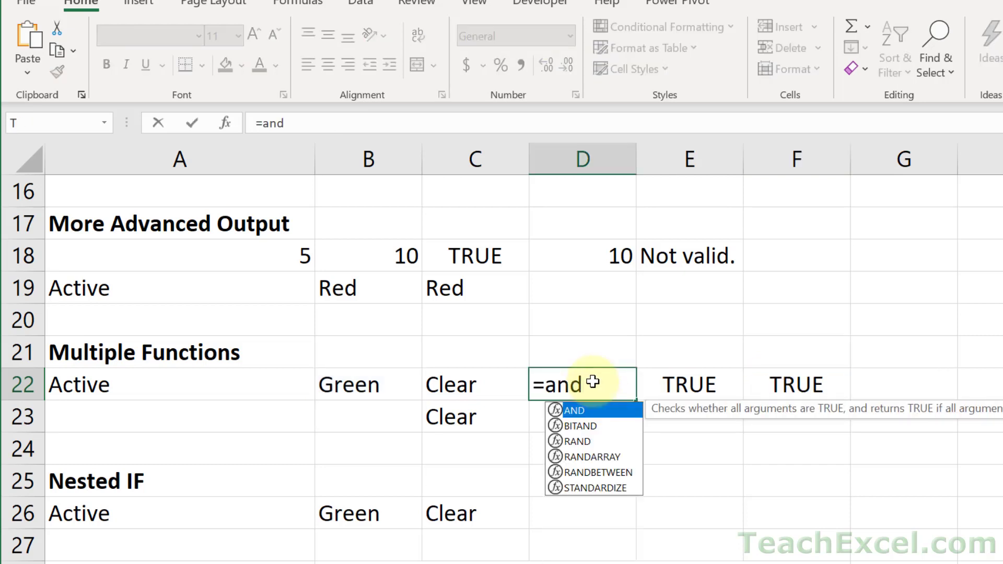
key("Tab")
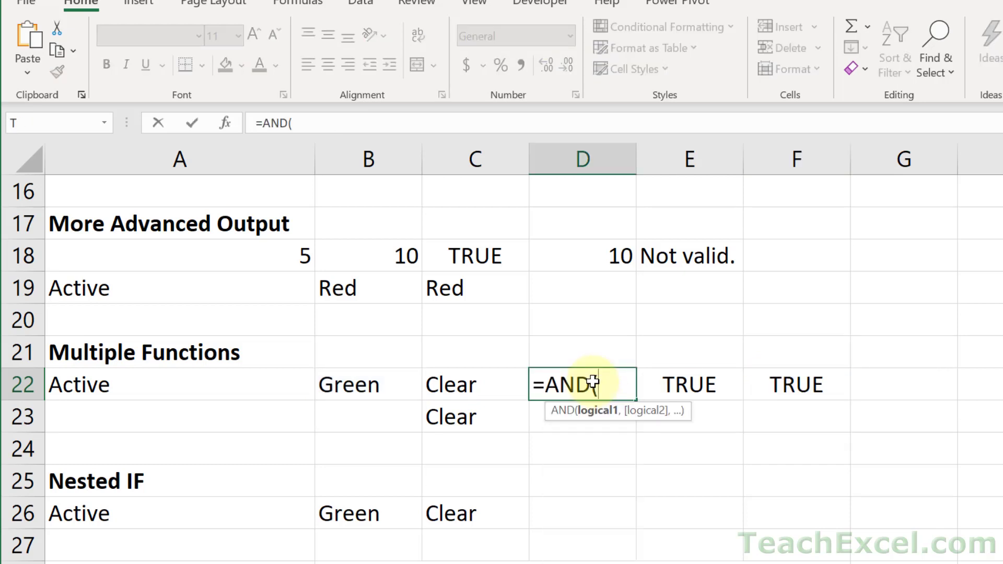
left_click(679, 386)
type(",")
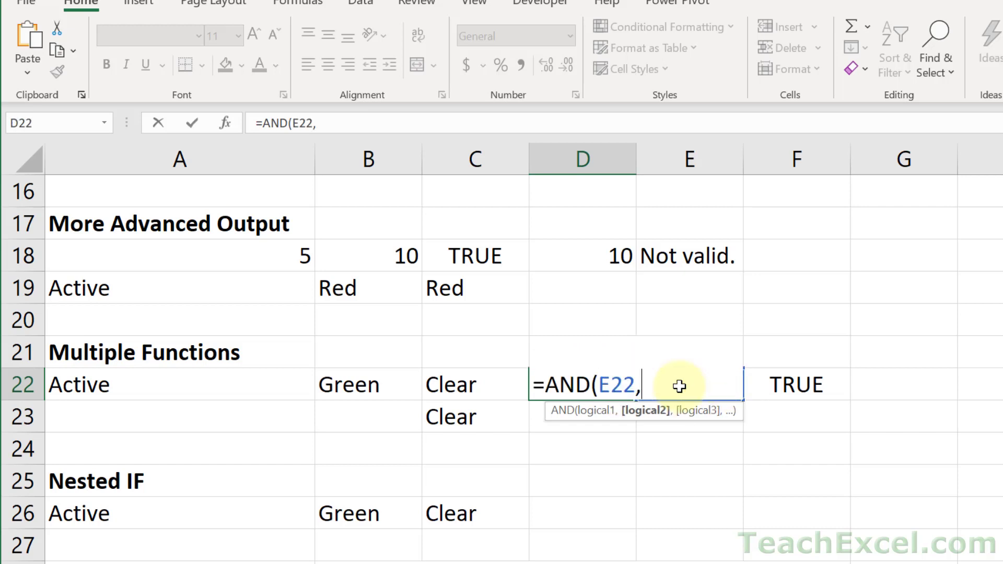
left_click(802, 384)
type(")")
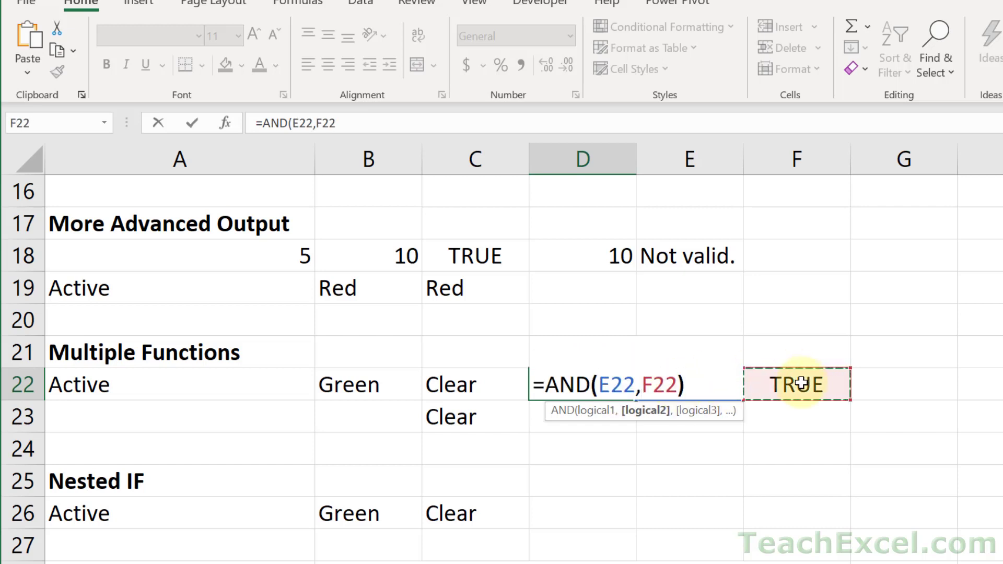
key("Tab")
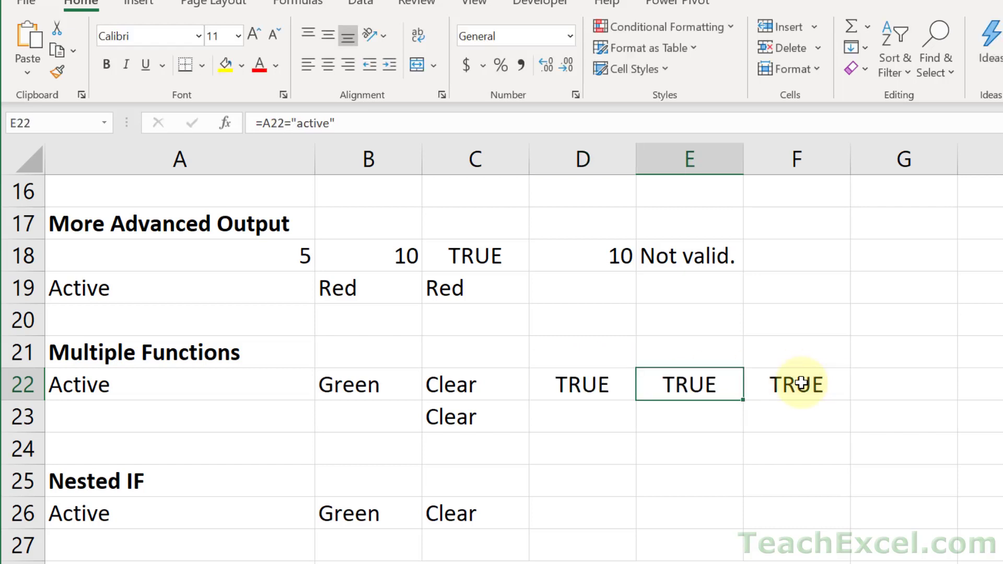
left_click(587, 385)
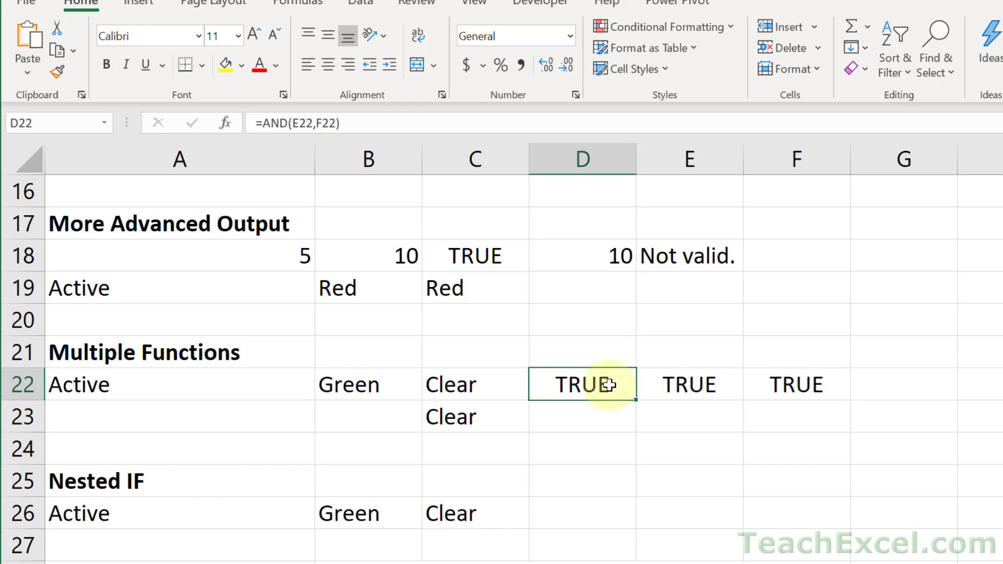
Step: Review the condition formulas in E22 and F22 and the full IF formula in C22
double_click(671, 386)
key("Escape")
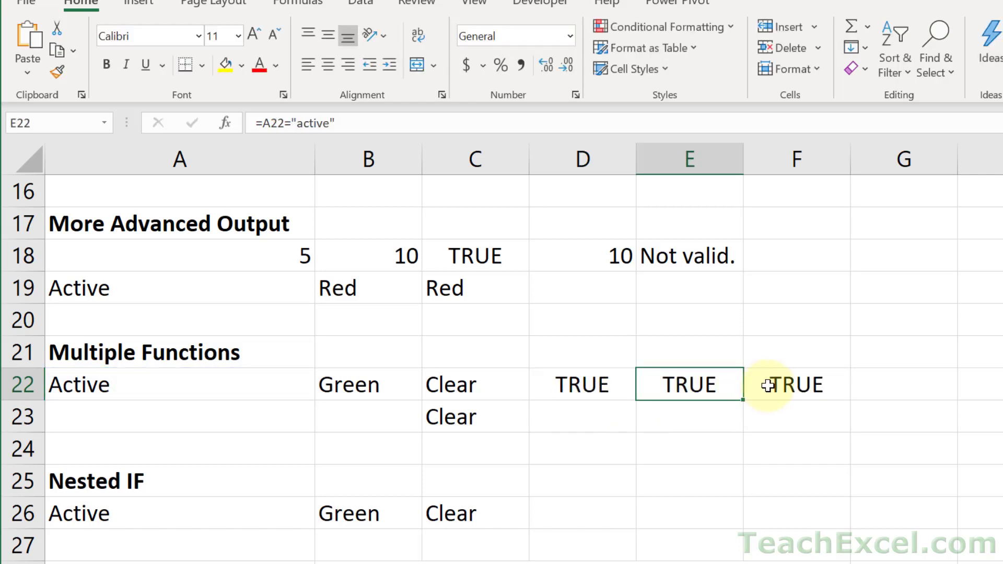
left_click(776, 386)
double_click(795, 386)
key("Escape")
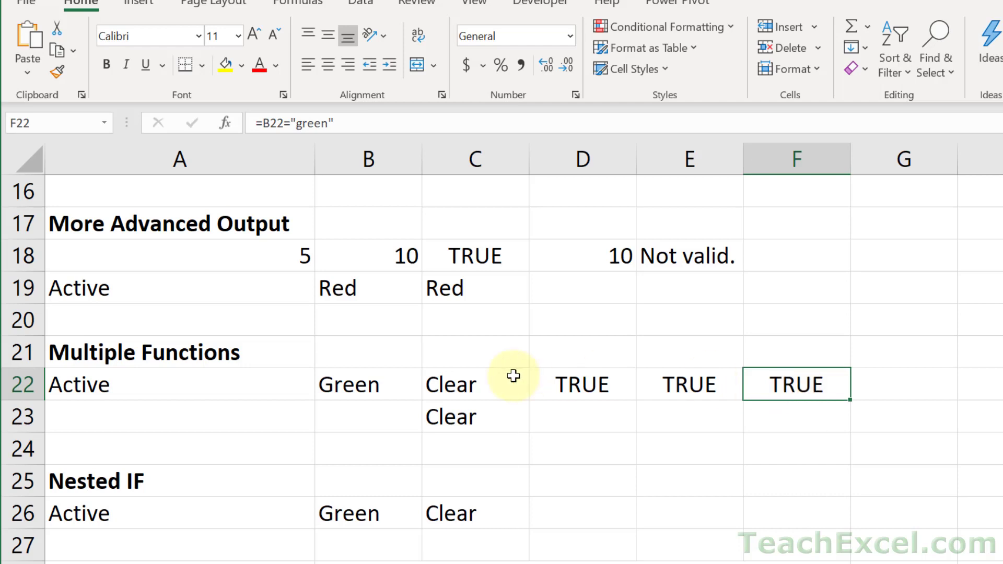
double_click(473, 388)
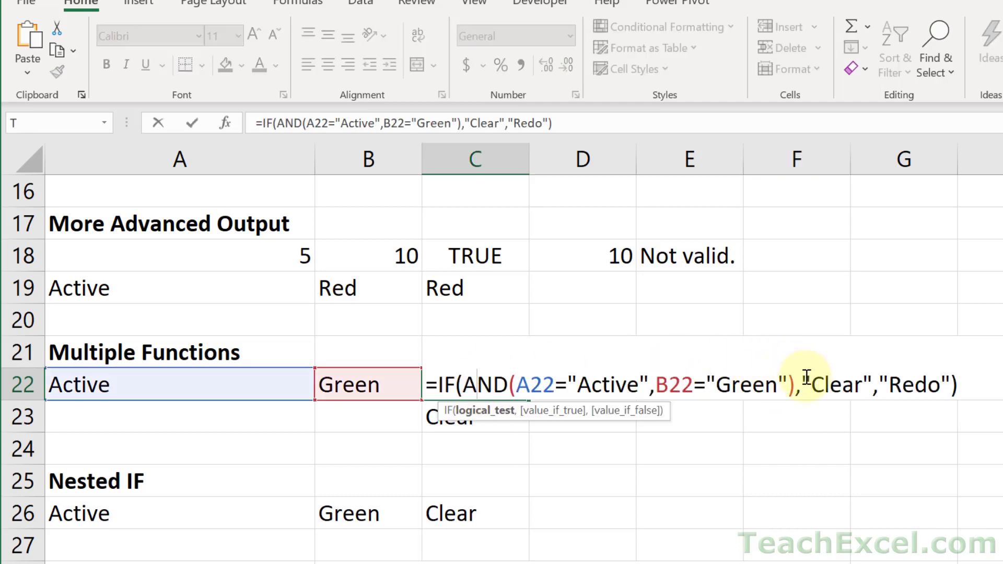
key("Escape")
Step: Enter the IF outputs as separate formulas: ="Clear" in G22 and ="Redo" in H22
left_click(889, 381)
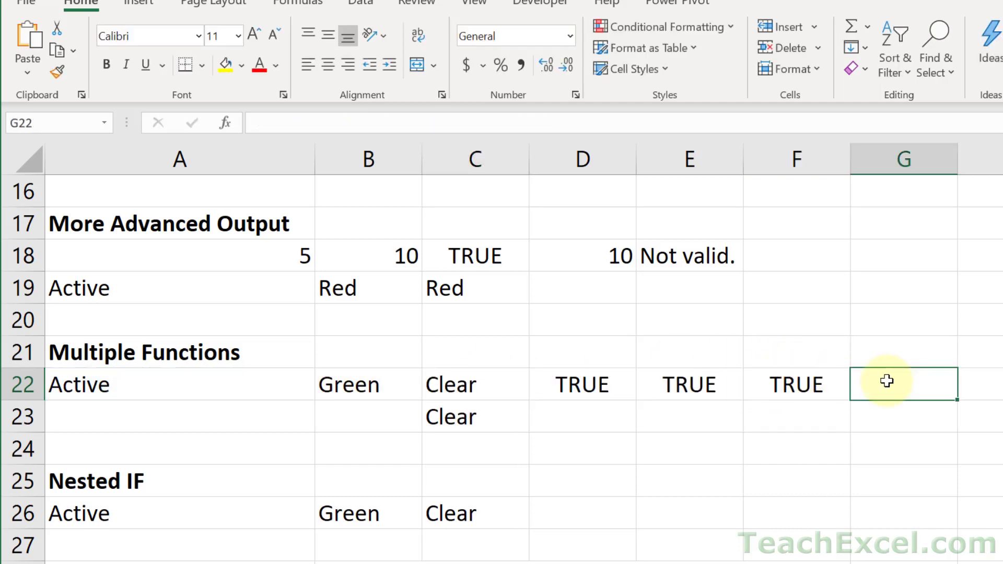
type("=\"Clear\"")
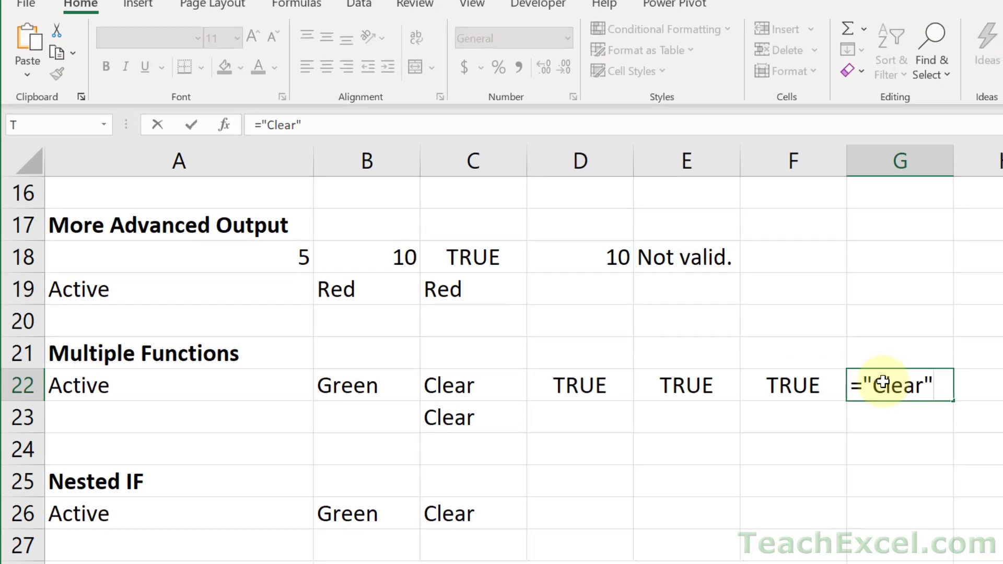
key("Tab")
type("=\"")
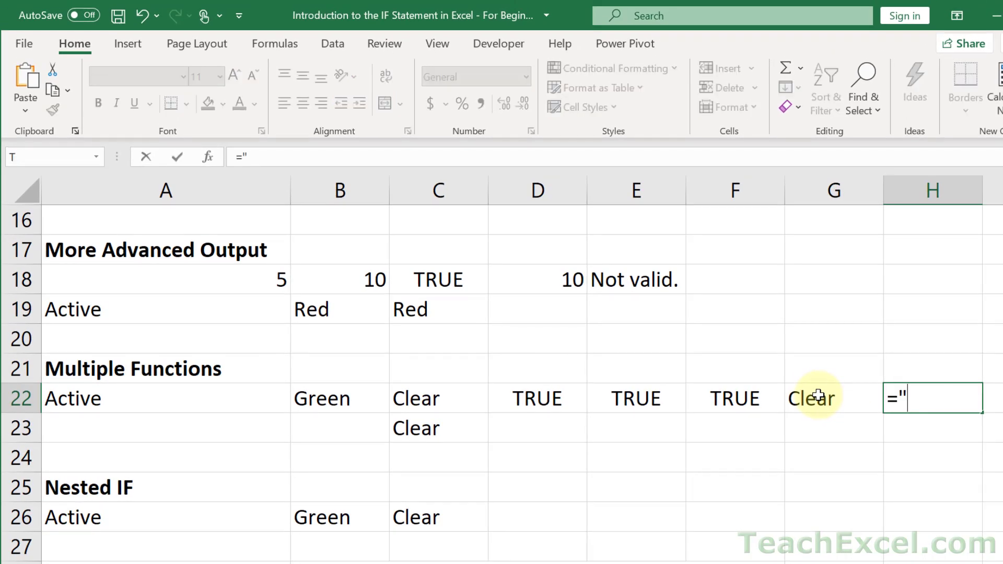
type("Redo")
key("Return")
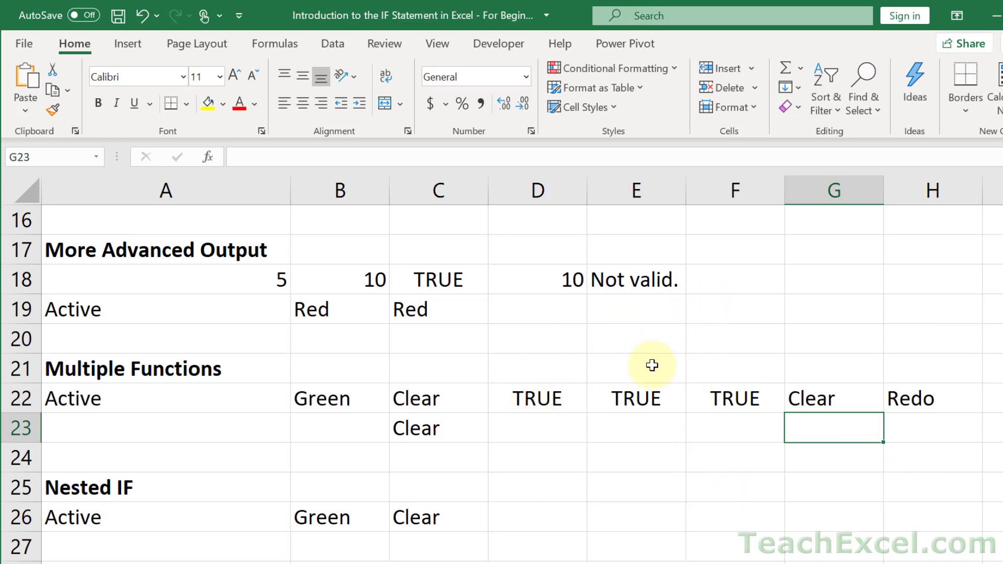
Step: Compare the IF formula in C22 with the separate AND formula in D22
double_click(425, 403)
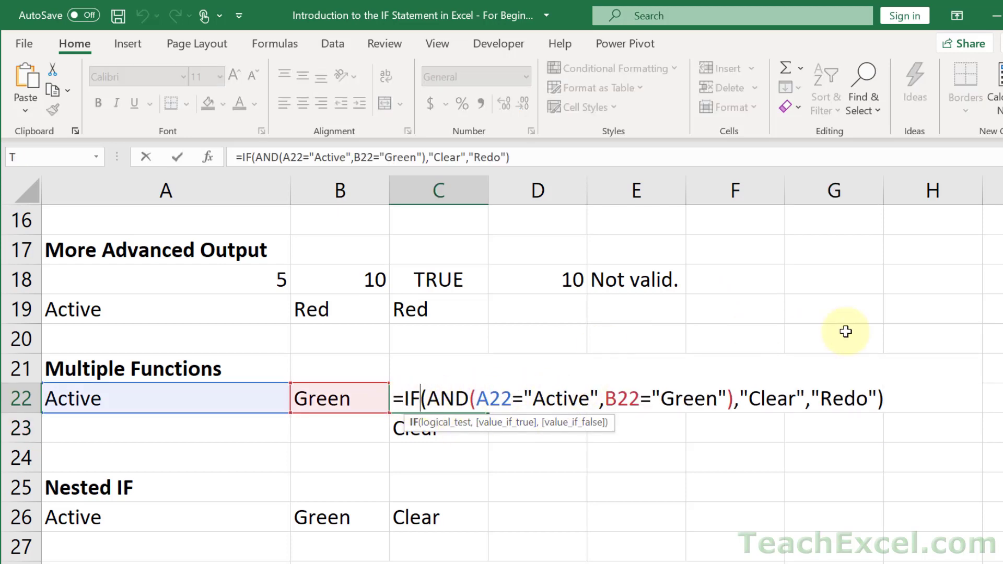
key("Escape")
double_click(549, 397)
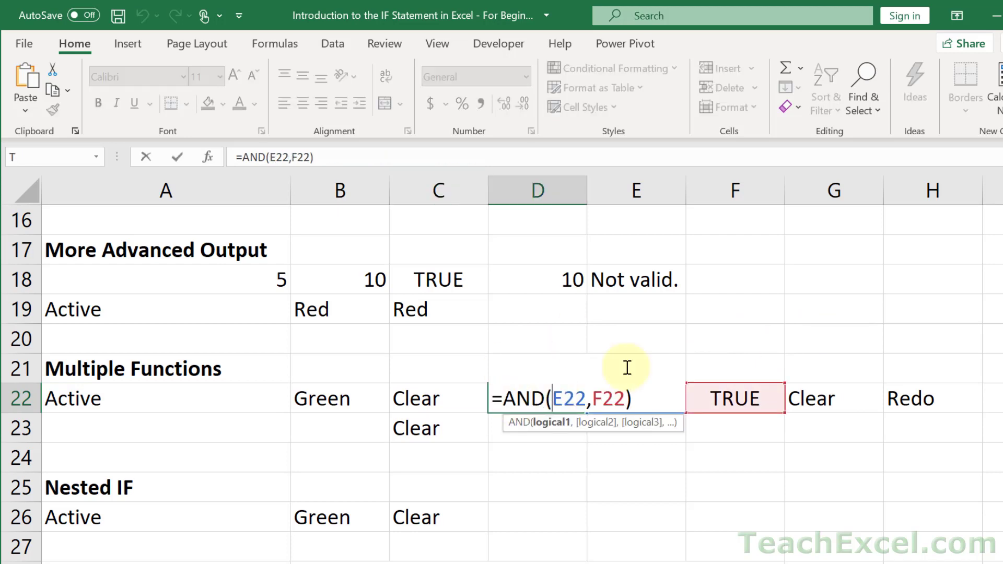
key("ctrl+Return")
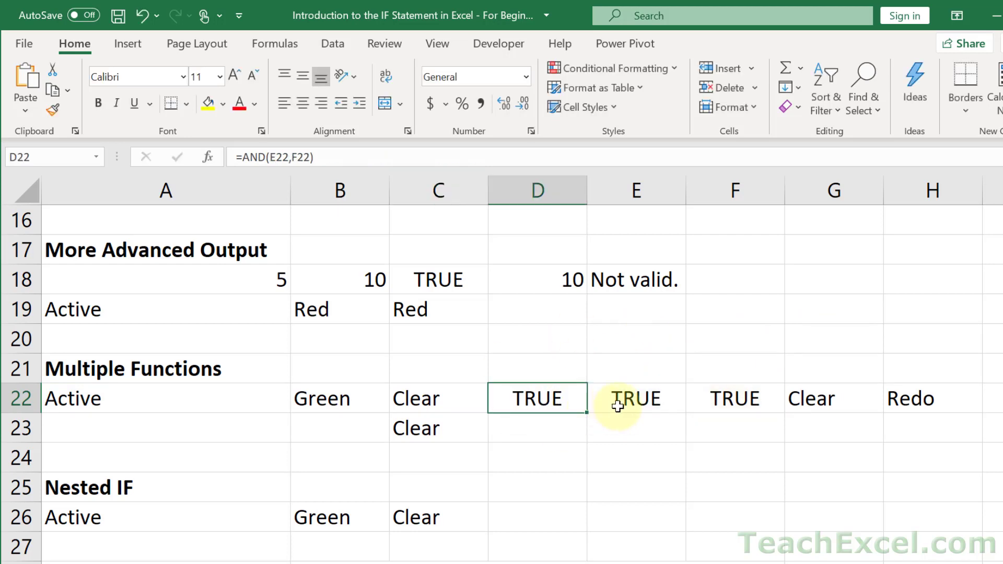
Step: Replace the E22 reference in D22's AND formula with the condition A22="active" copied from E22
double_click(617, 403)
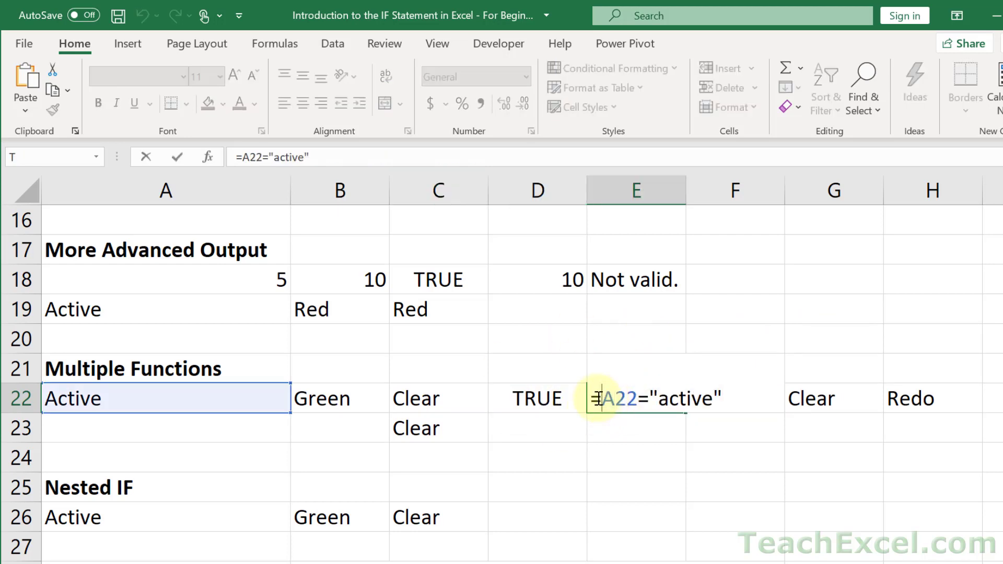
left_click_drag(597, 400, 726, 403)
key("ctrl+c")
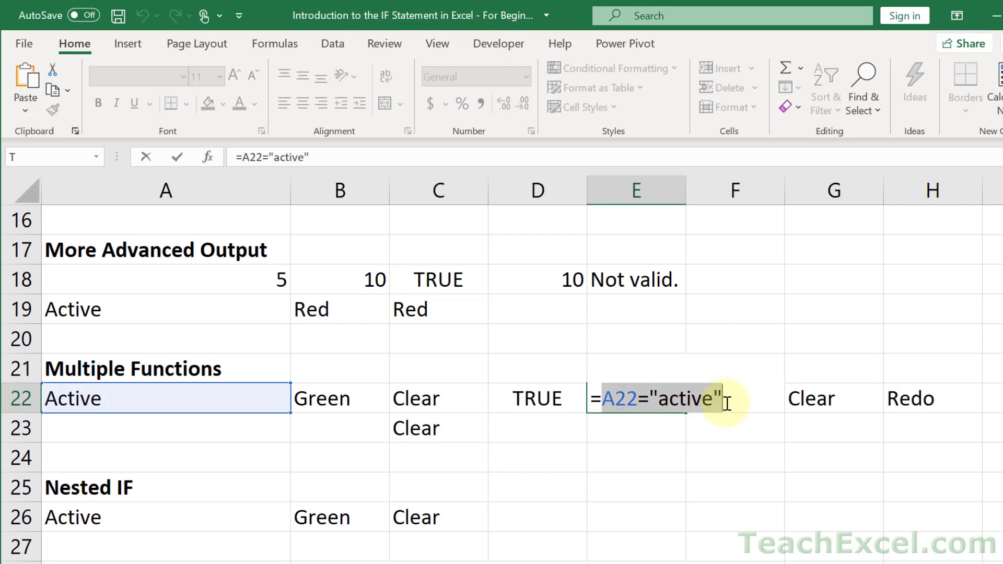
key("Escape")
left_click(540, 399)
double_click(532, 398)
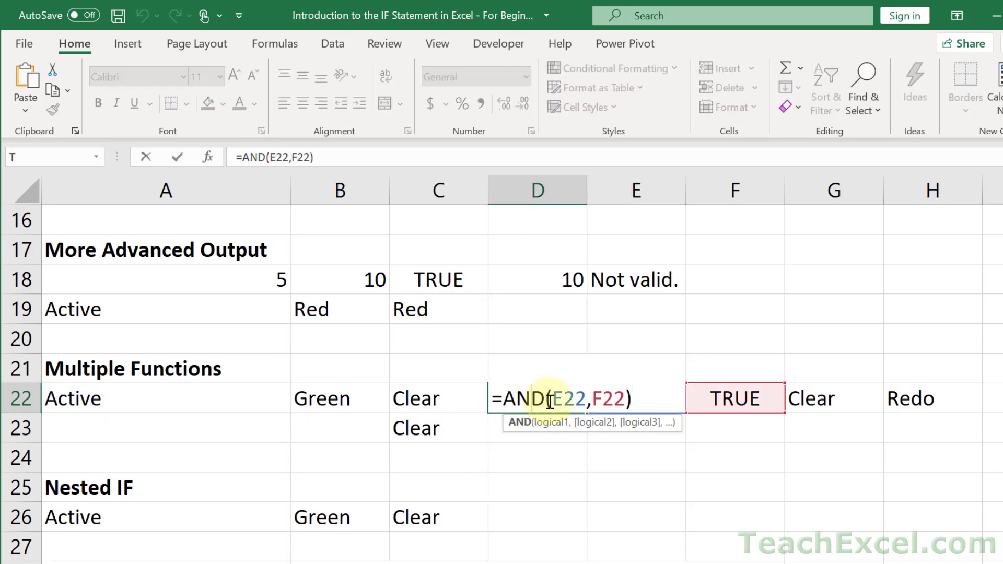
left_click(585, 399)
key("BackSpace")
key("BackSpace")
key("BackSpace")
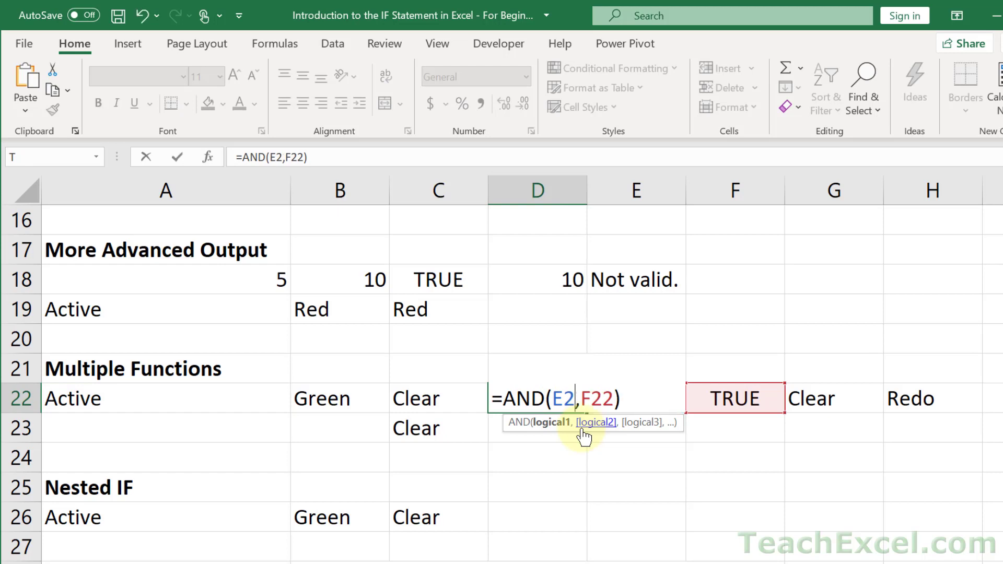
key("ctrl+v")
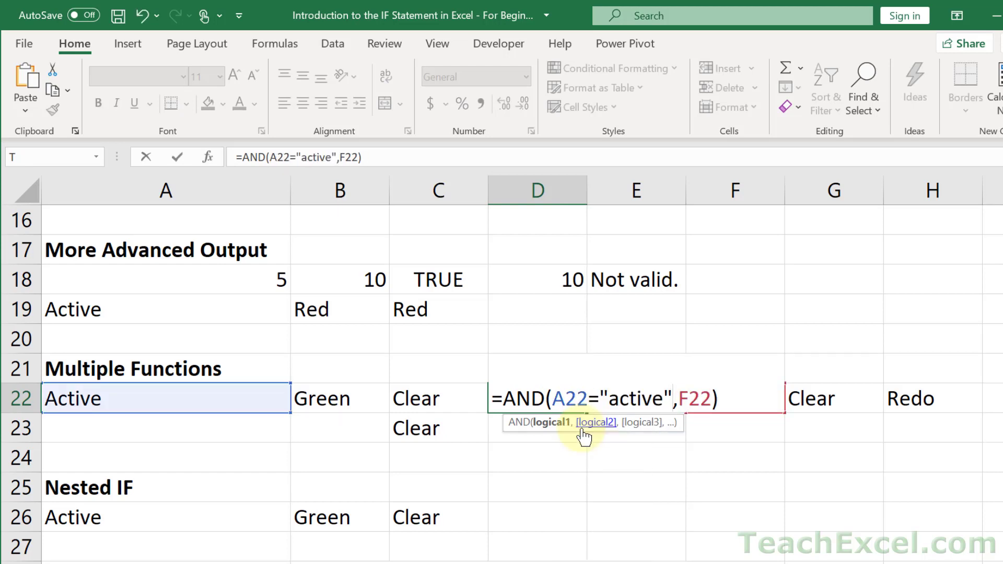
key("Return")
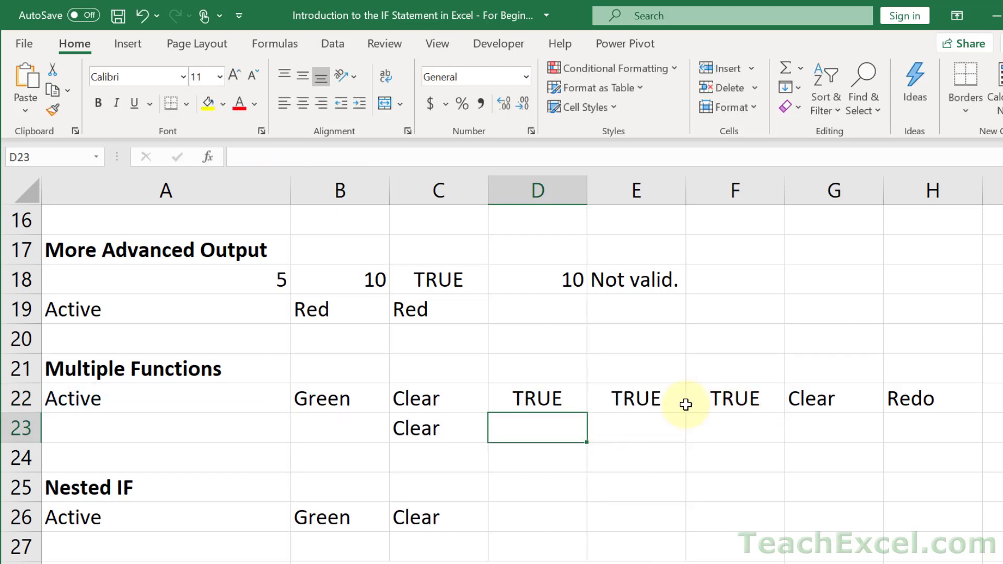
Step: Replace the F22 reference in D22's AND formula with the condition B22="green" copied from F22
double_click(739, 398)
left_click_drag(699, 395, 849, 396)
key("ctrl+c")
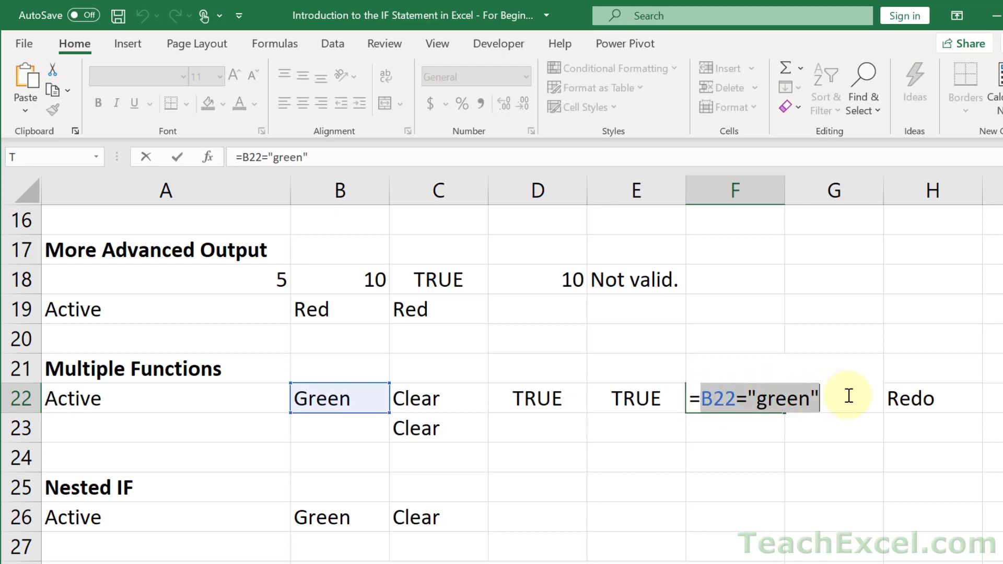
key("Escape")
left_click(534, 406)
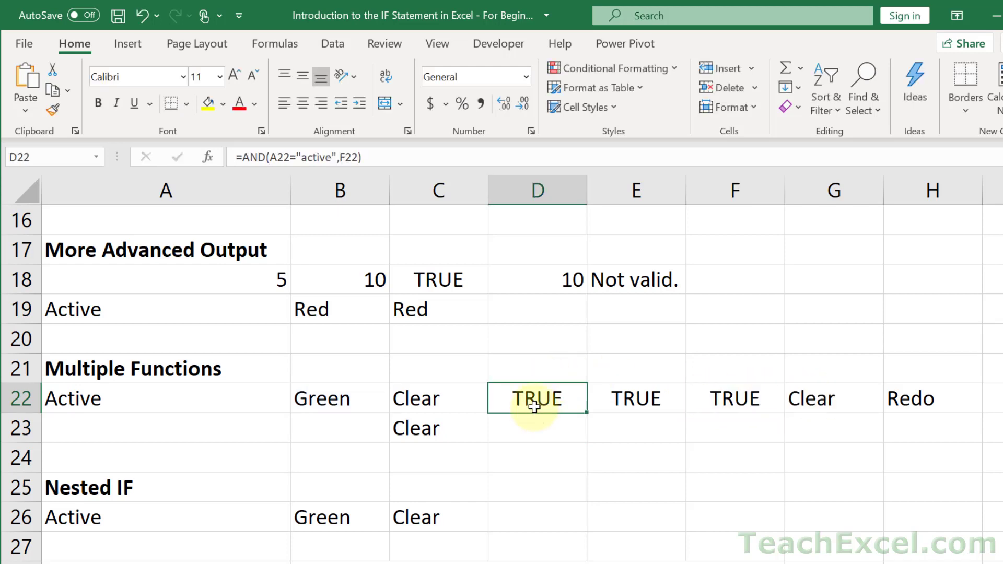
double_click(534, 406)
double_click(700, 396)
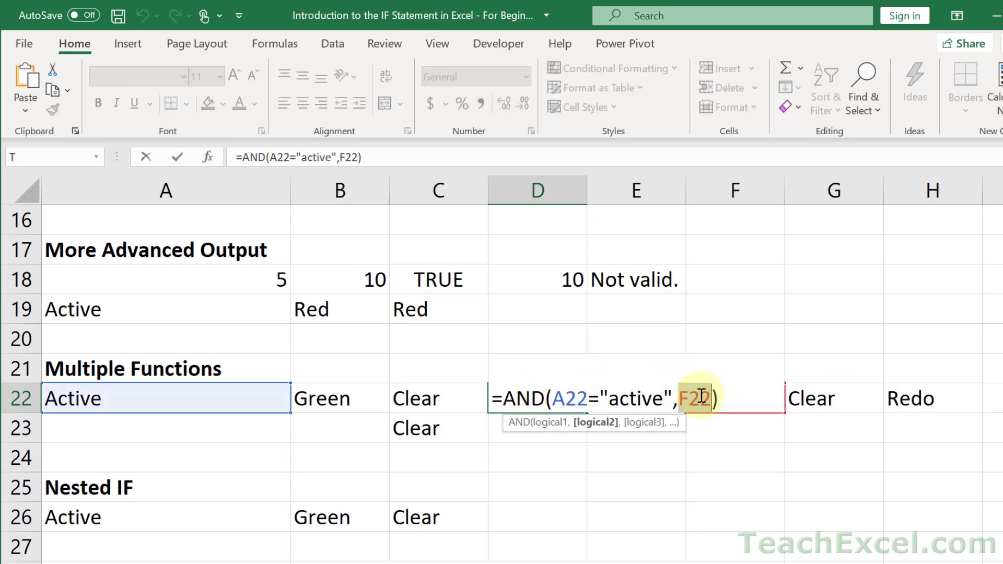
key("ctrl+v")
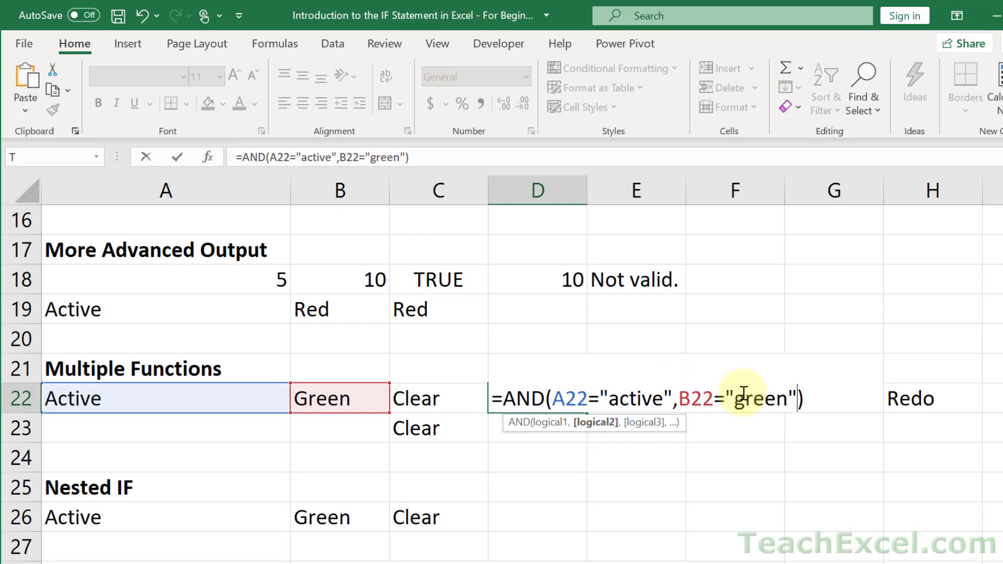
key("Return")
left_click(562, 401)
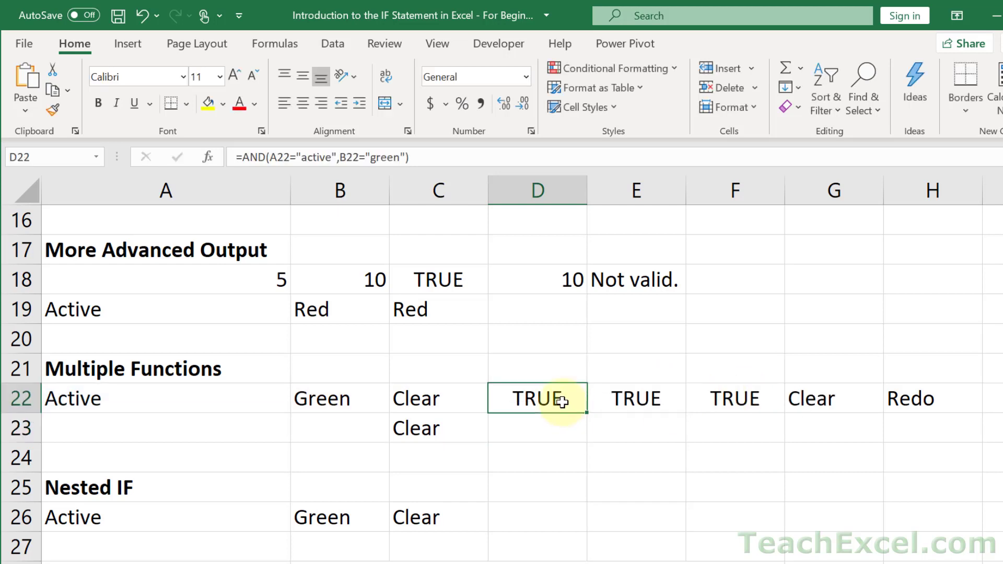
Step: Clear C22 and start a new IF formula there, using D22's AND(A22="active",B22="green") as the logical test
left_click(454, 399)
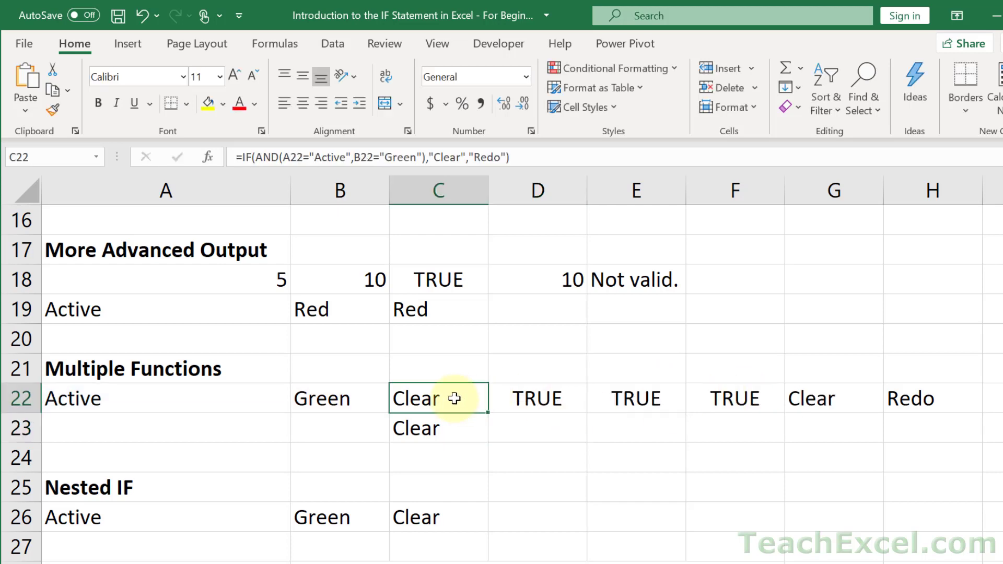
key("Delete")
double_click(518, 398)
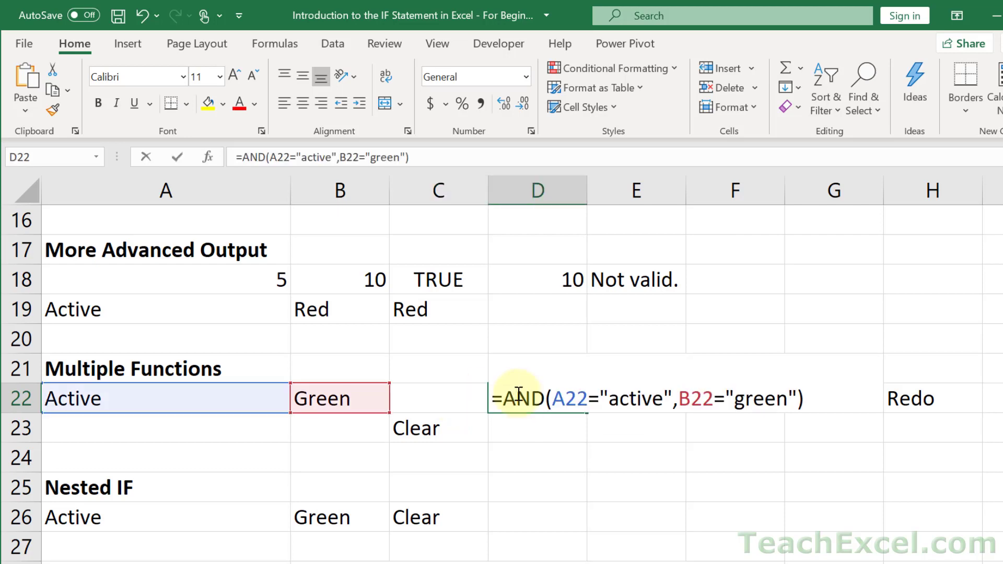
left_click_drag(503, 398, 820, 399)
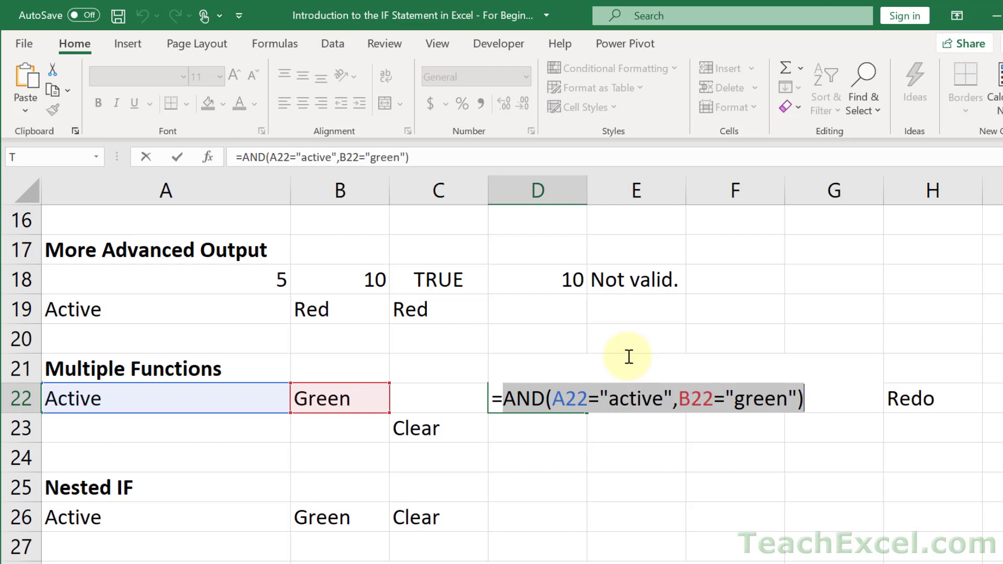
key("Escape")
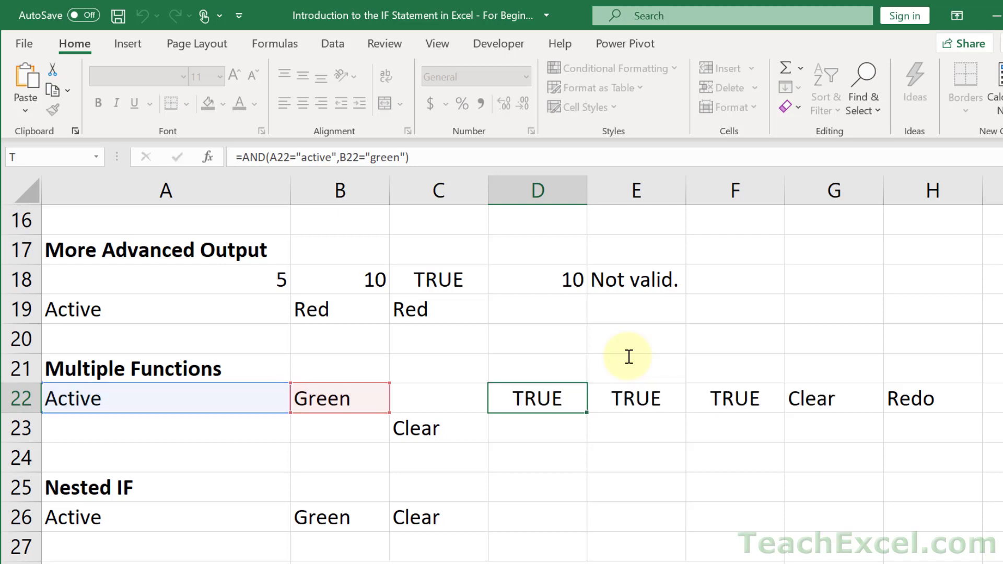
left_click(427, 402)
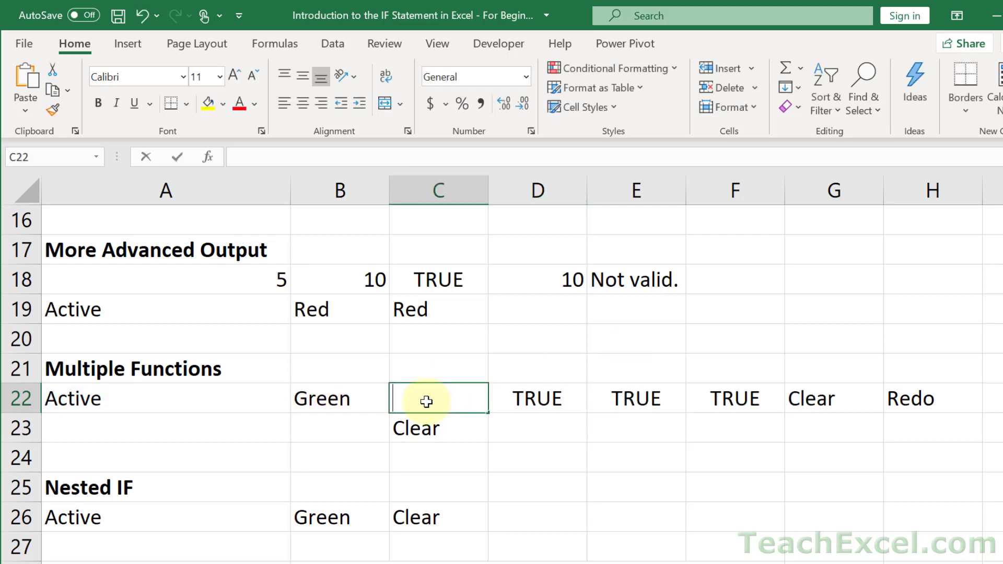
type("=")
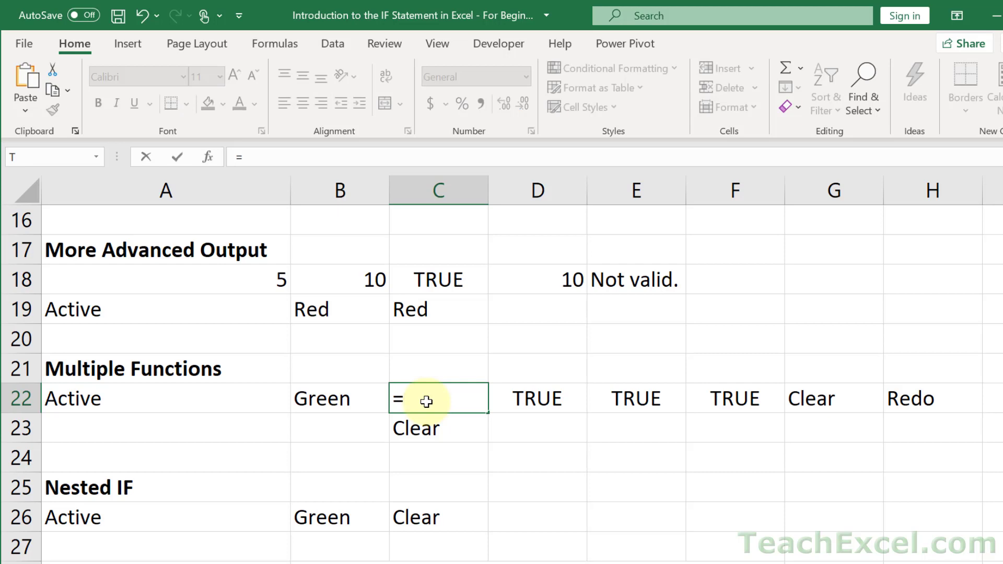
type("if")
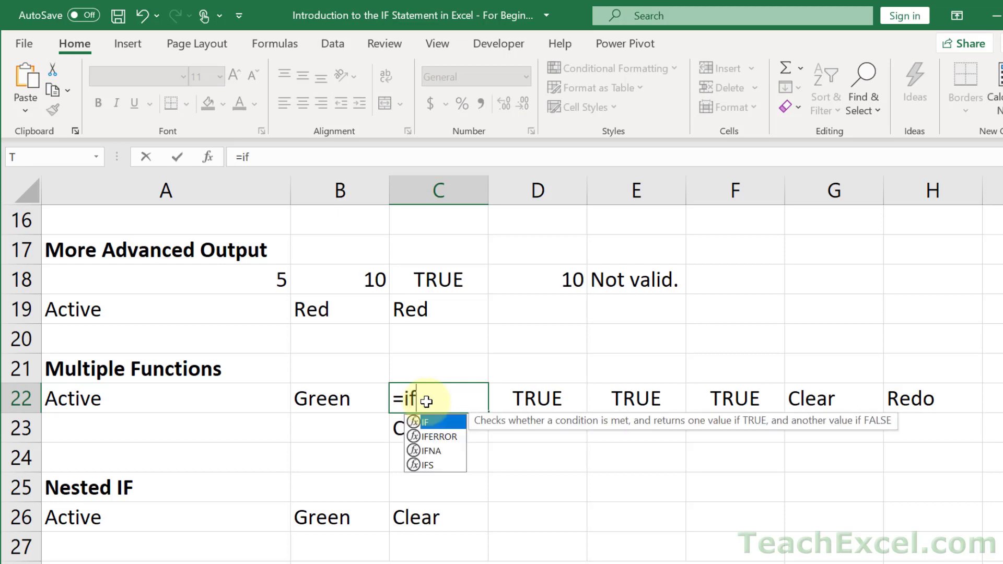
key("Tab")
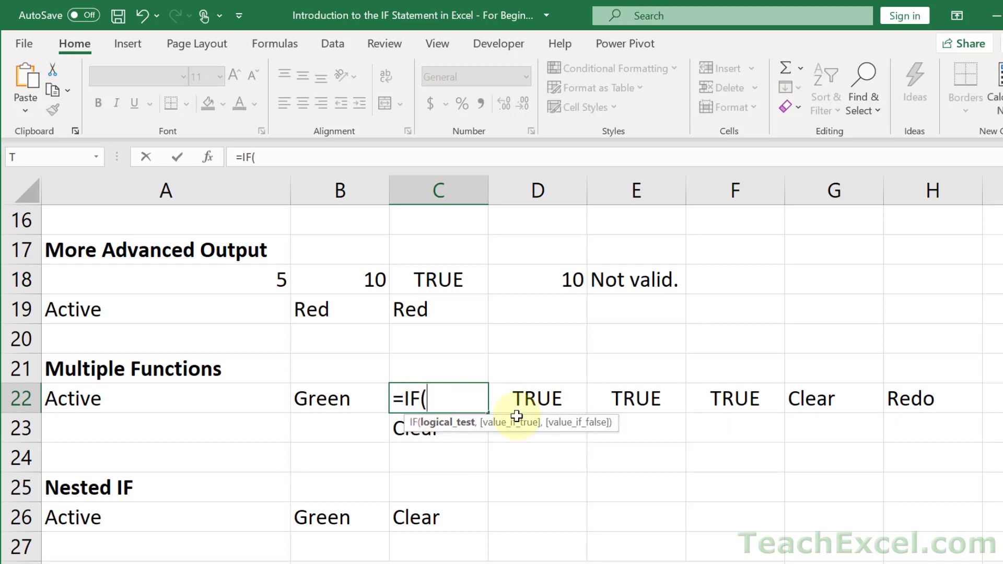
type("AND(A22=\"active\",B22=\"green\")")
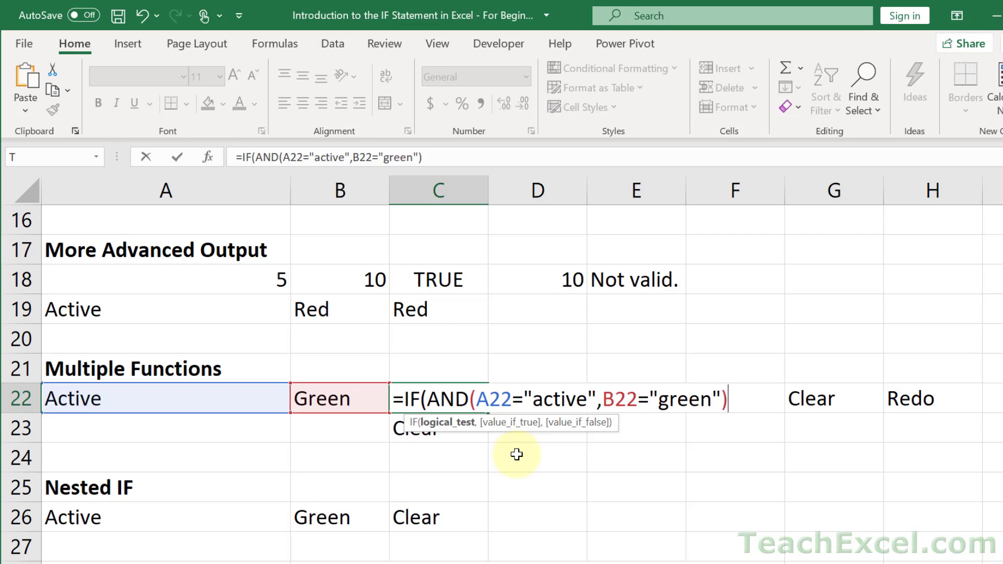
Step: Complete C22's IF formula with the placeholder text "asdf" for both the value if true and the value if false
type(",")
type("\"a")
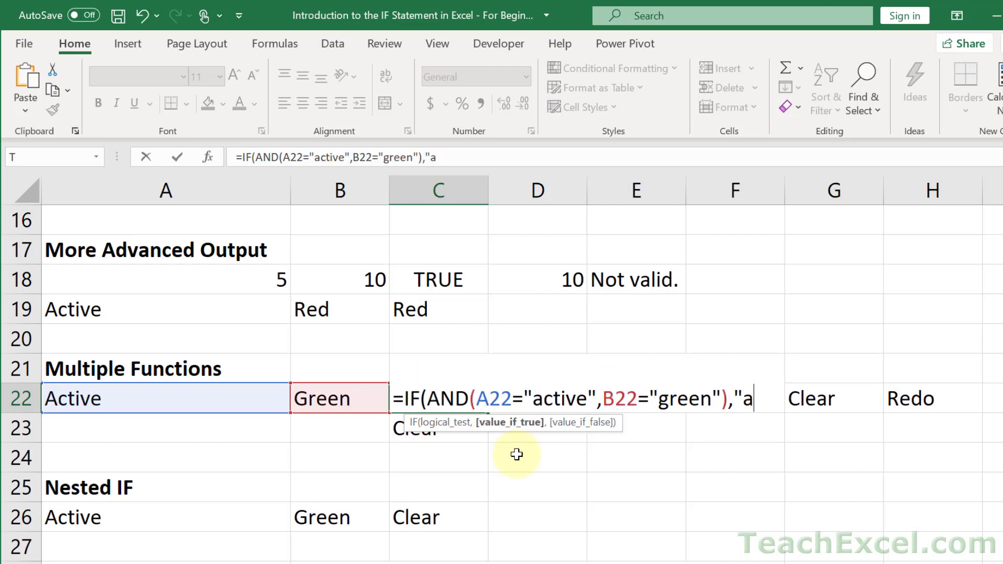
type("sdf ,\"asdf\"")
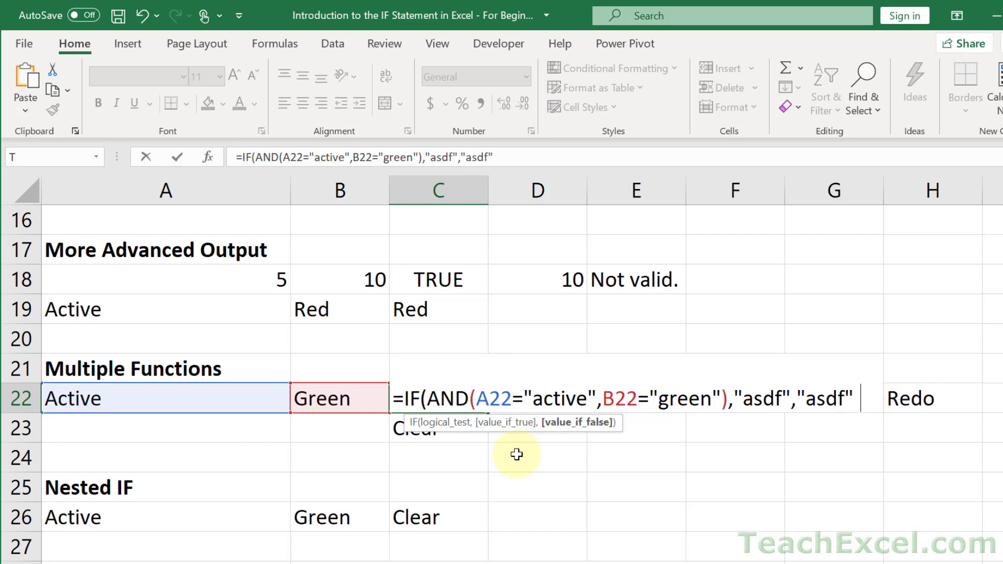
type(")")
key("Return")
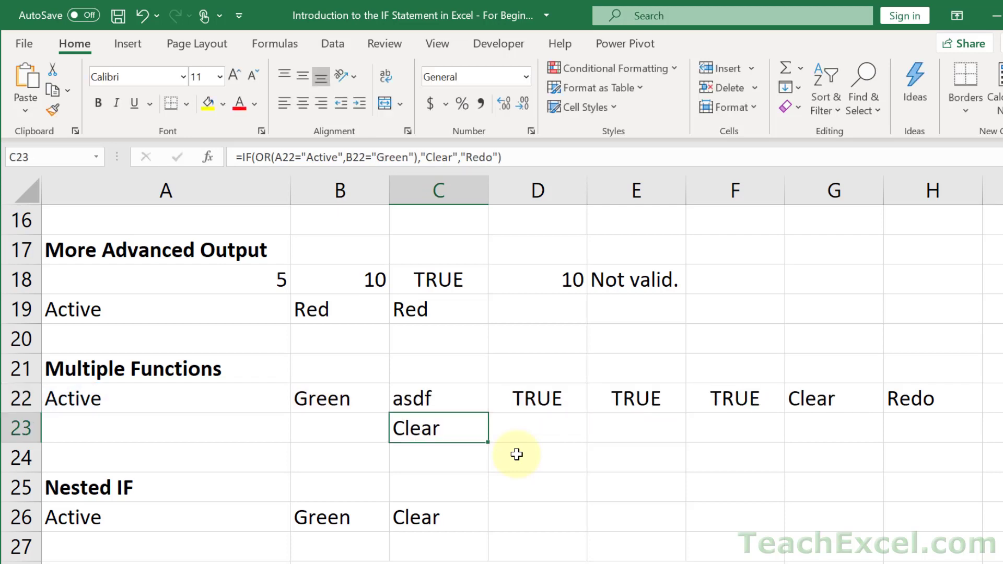
Step: Replace the value-if-true placeholder in C22's IF formula with "Clear" copied from G22
left_click(821, 395)
double_click(820, 394)
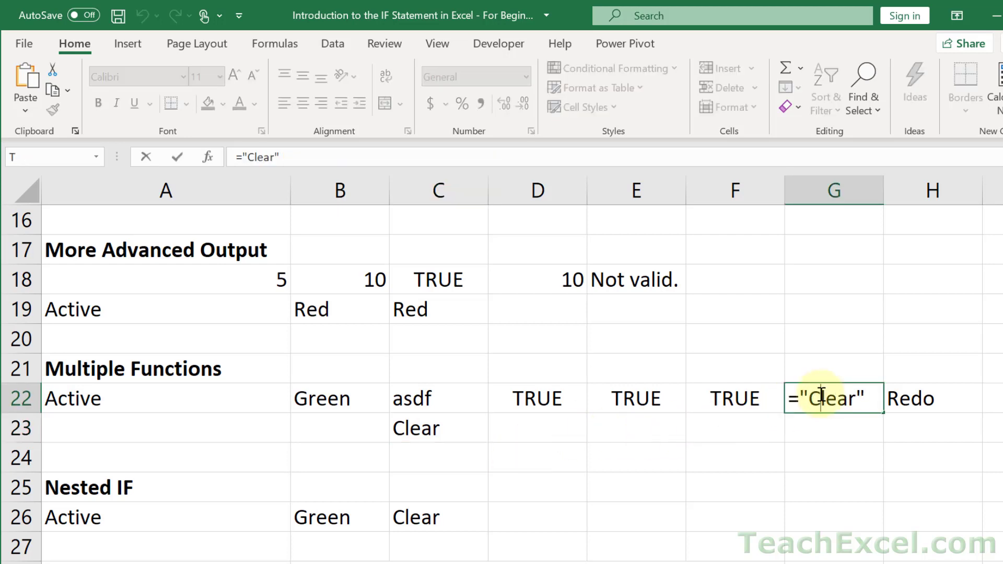
double_click(821, 394)
key("ctrl+c")
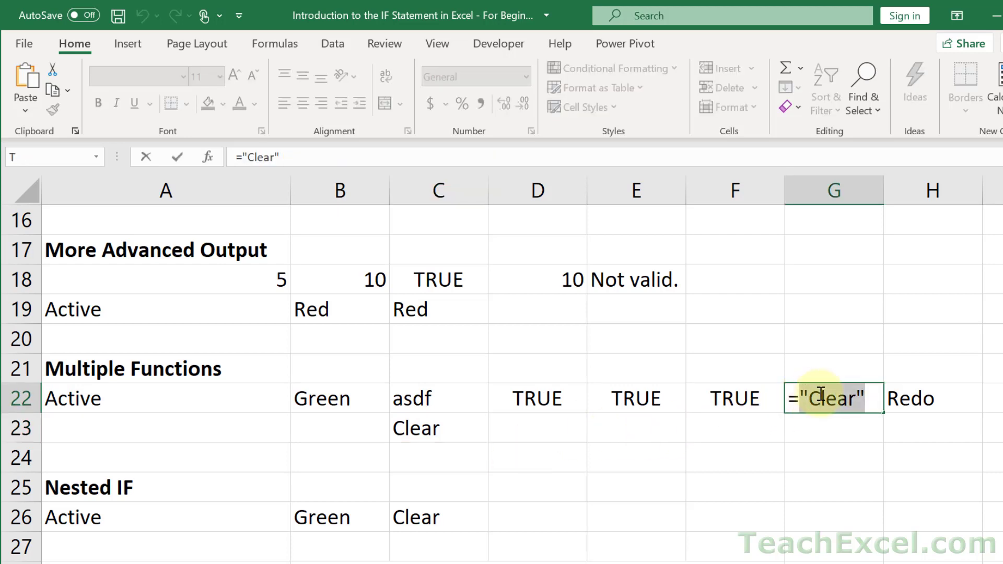
key("Escape")
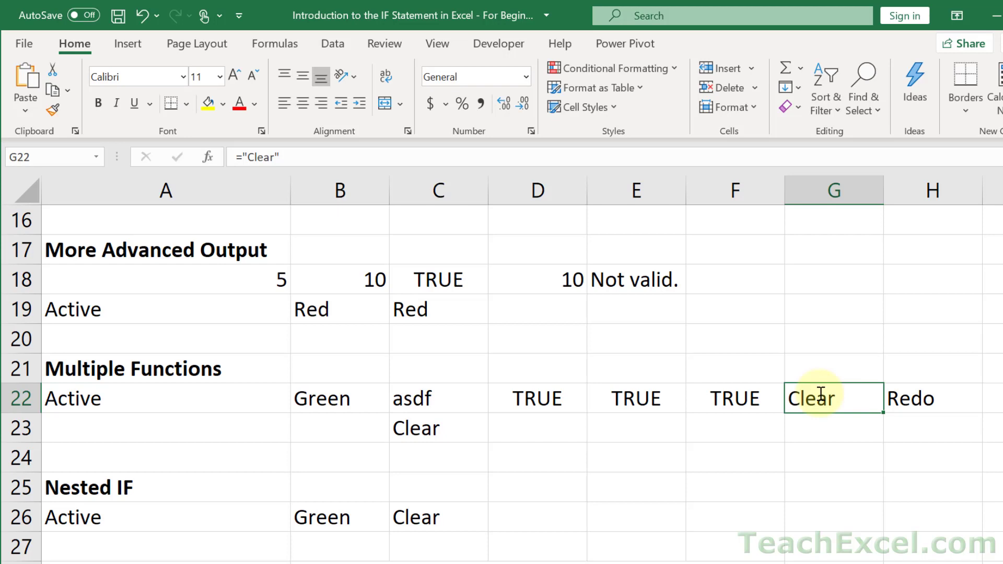
left_click(452, 402)
double_click(450, 401)
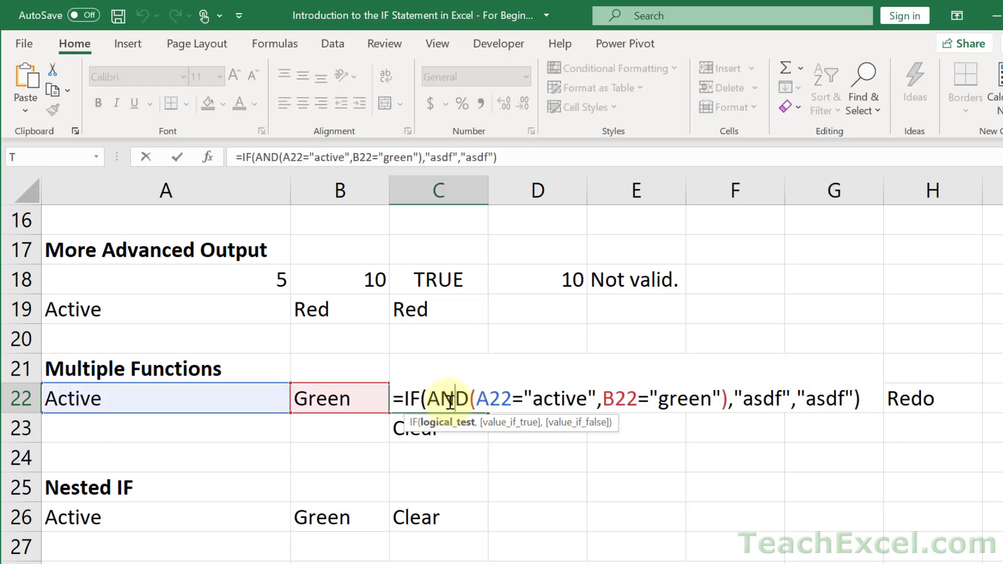
double_click(757, 401)
key("ctrl+v")
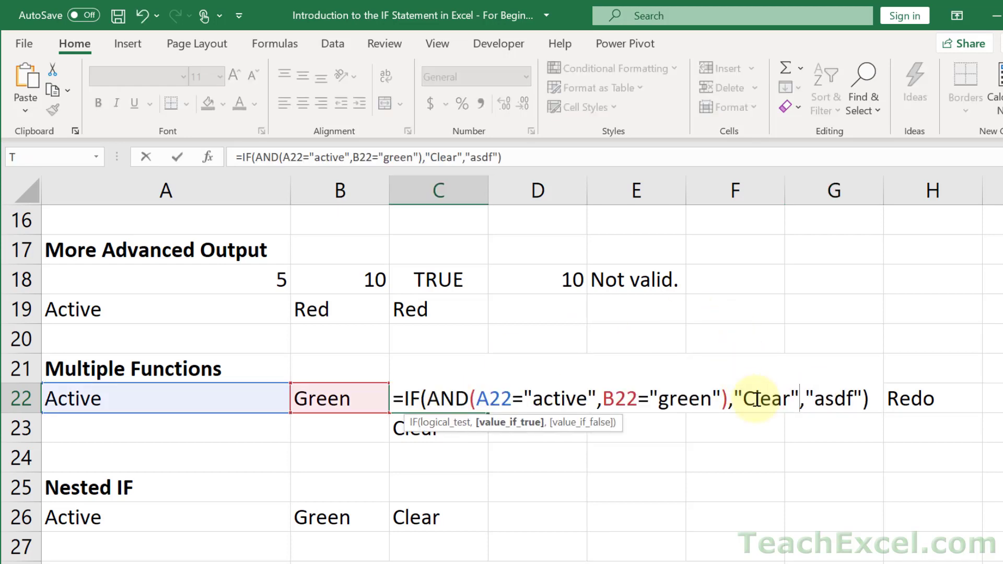
key("Return")
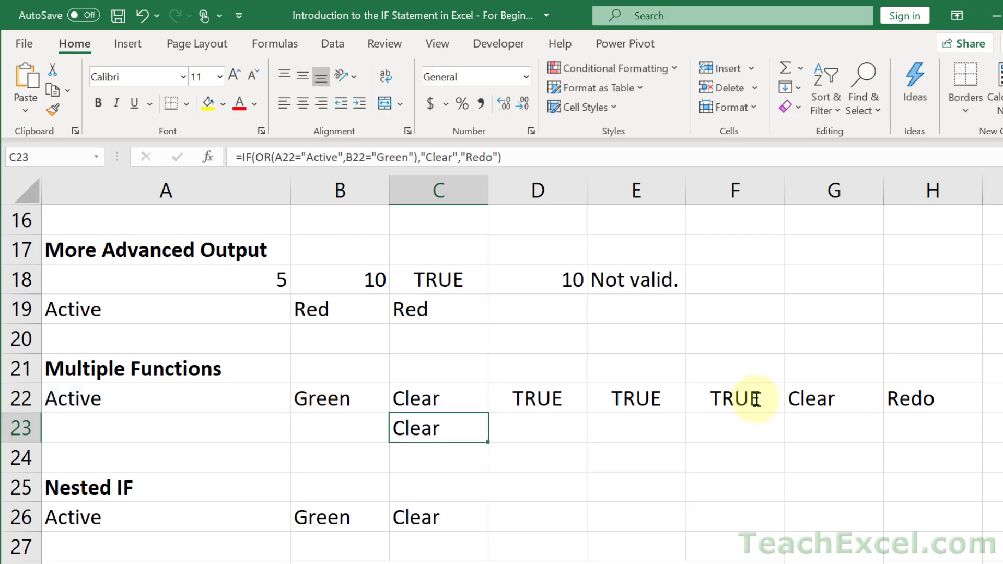
Step: Replace the value-if-false placeholder in C22's IF formula with "Redo" copied from H22, and check the assembled formula
left_click(929, 395)
double_click(929, 396)
double_click(922, 396)
key("ctrl+c")
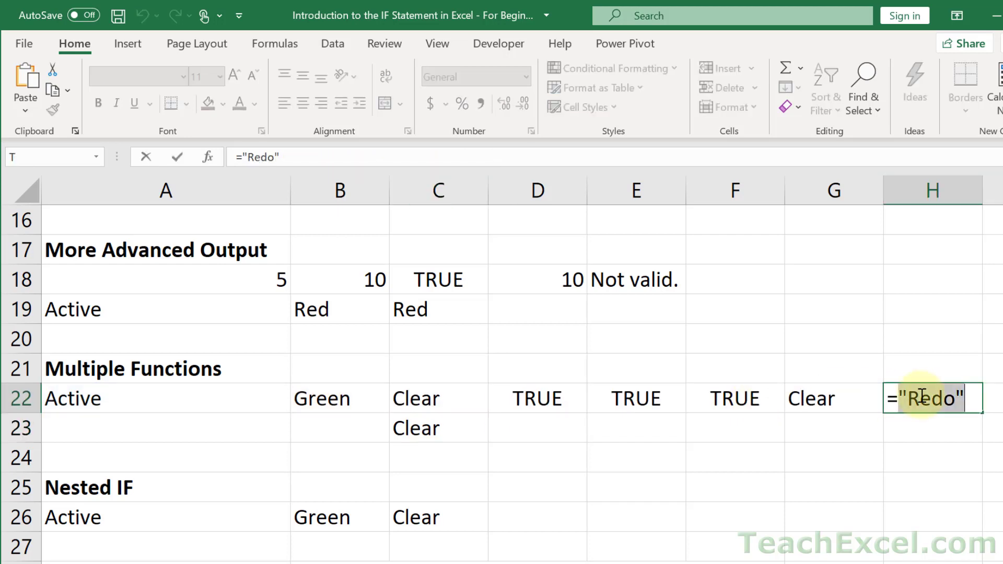
key("Escape")
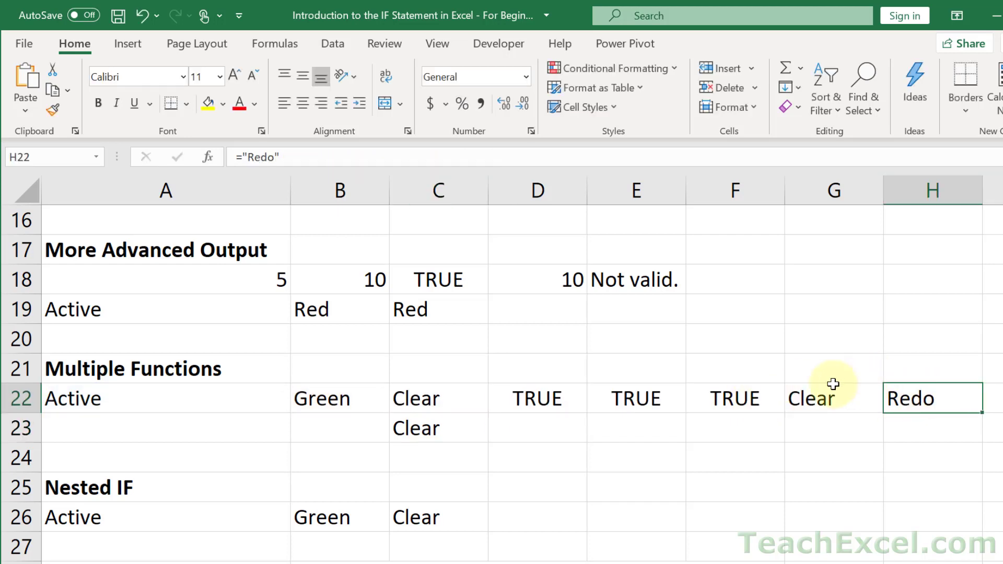
double_click(415, 395)
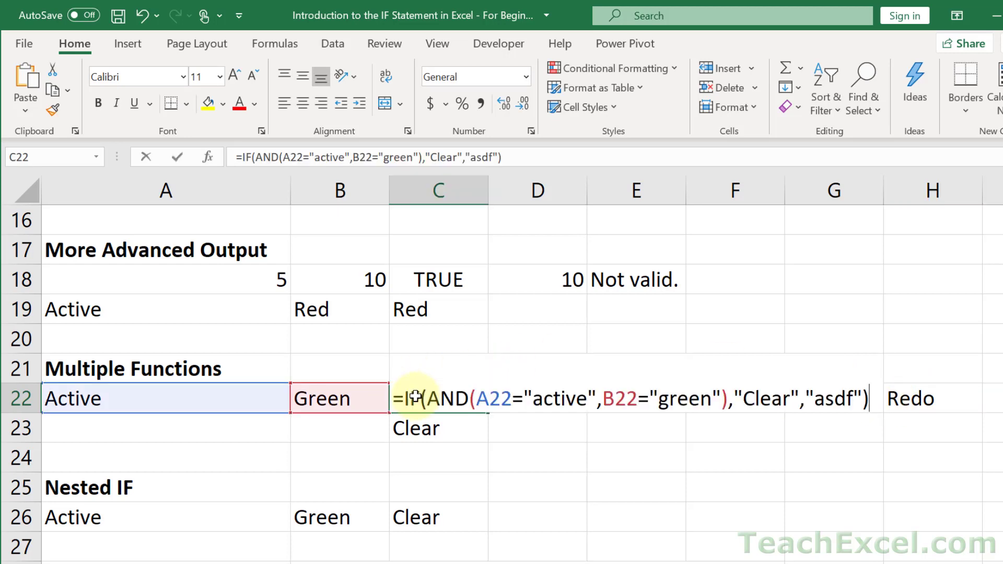
double_click(821, 403)
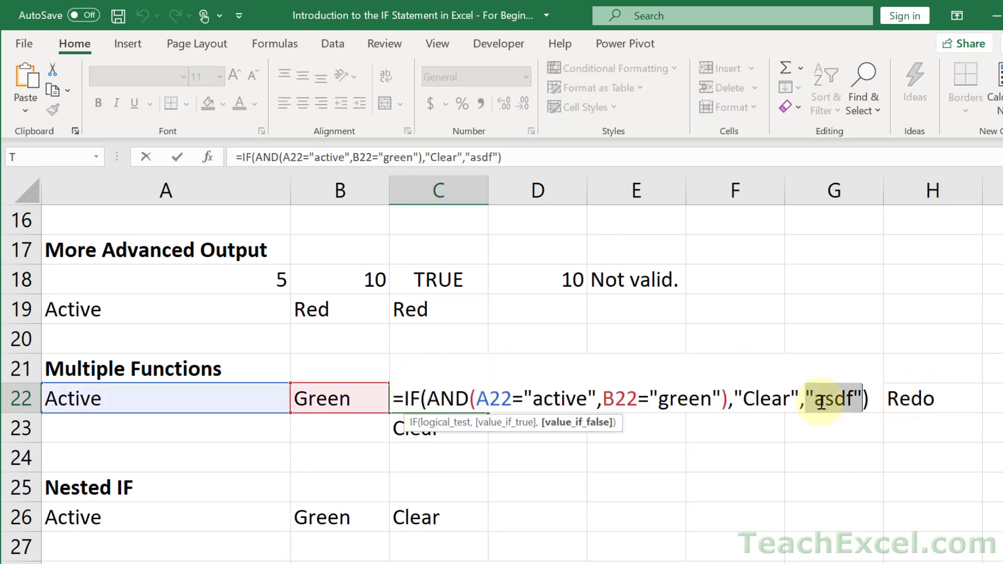
key("ctrl+v")
key("Return")
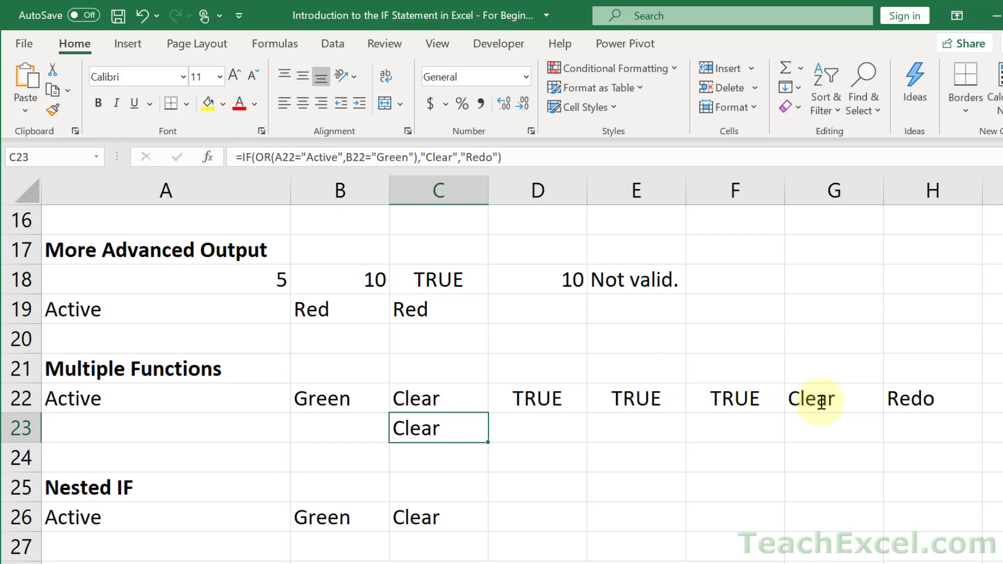
double_click(427, 397)
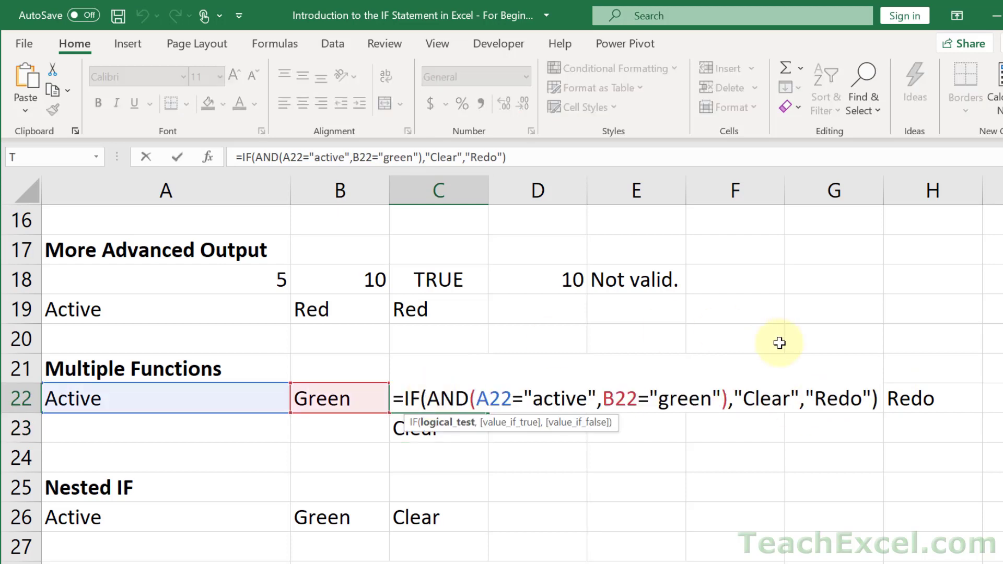
key("Escape")
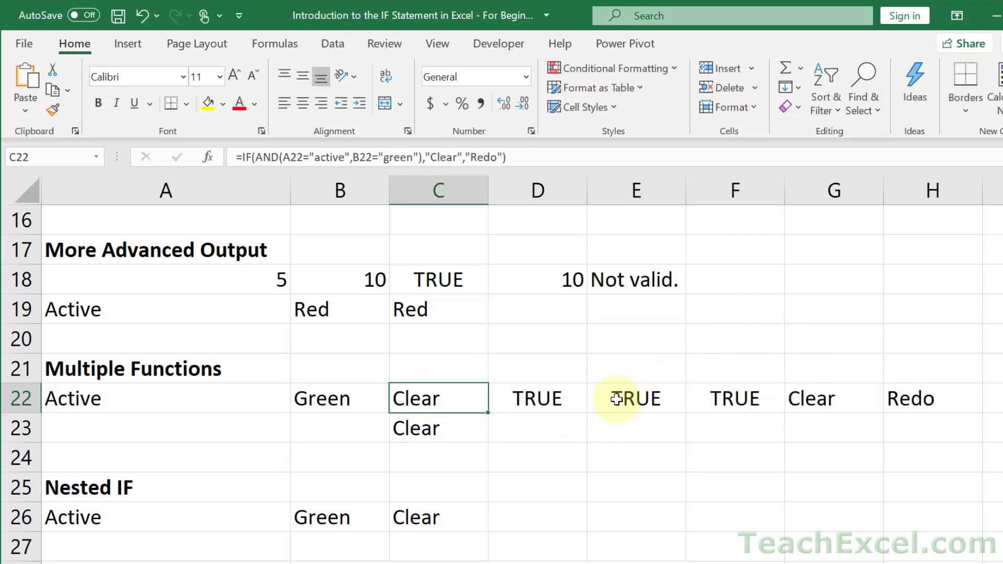
Step: Clear the helper cells D22:H22 beside the finished formula
key("Right")
left_click_drag(669, 400, 905, 399)
key("Delete")
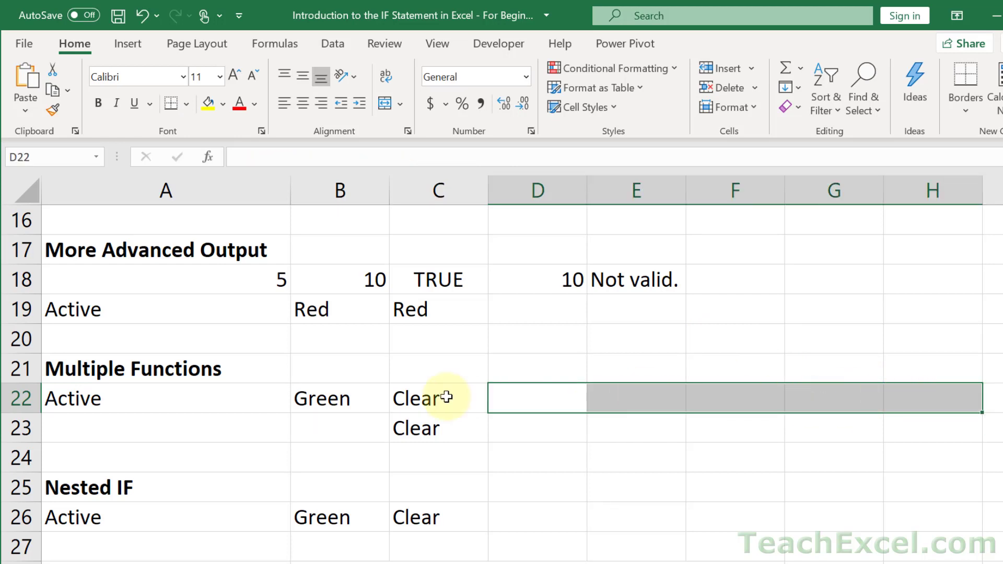
Step: Examine C22's formula piece by piece: the AND function, its conditions, the value if true and the value if false
left_click(431, 392)
double_click(431, 393)
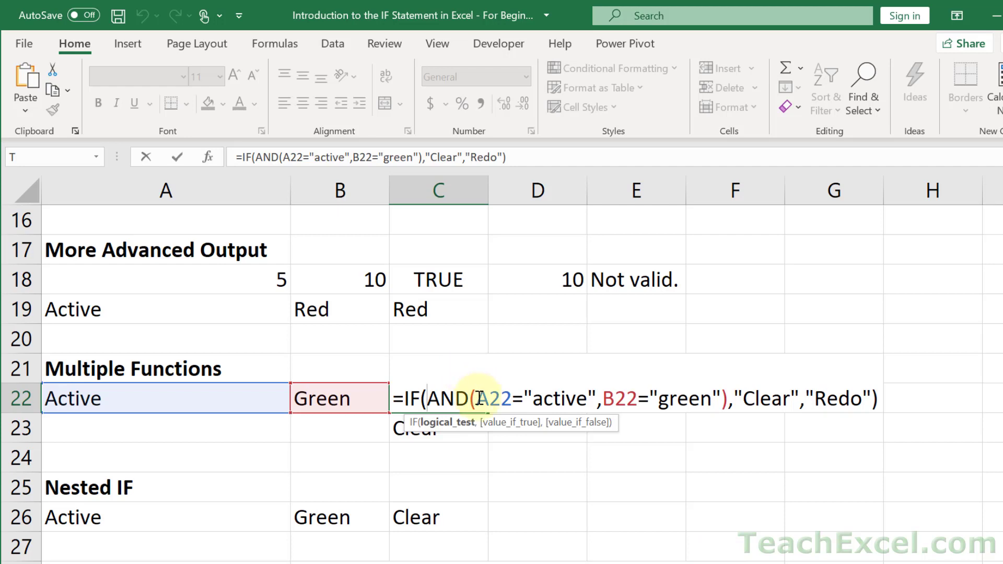
left_click_drag(476, 398, 726, 398)
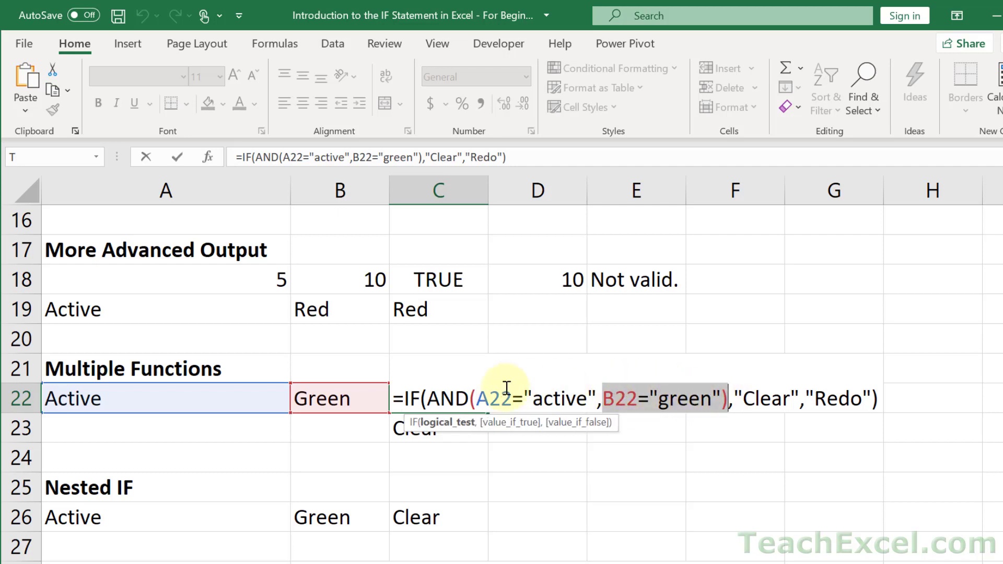
double_click(432, 398)
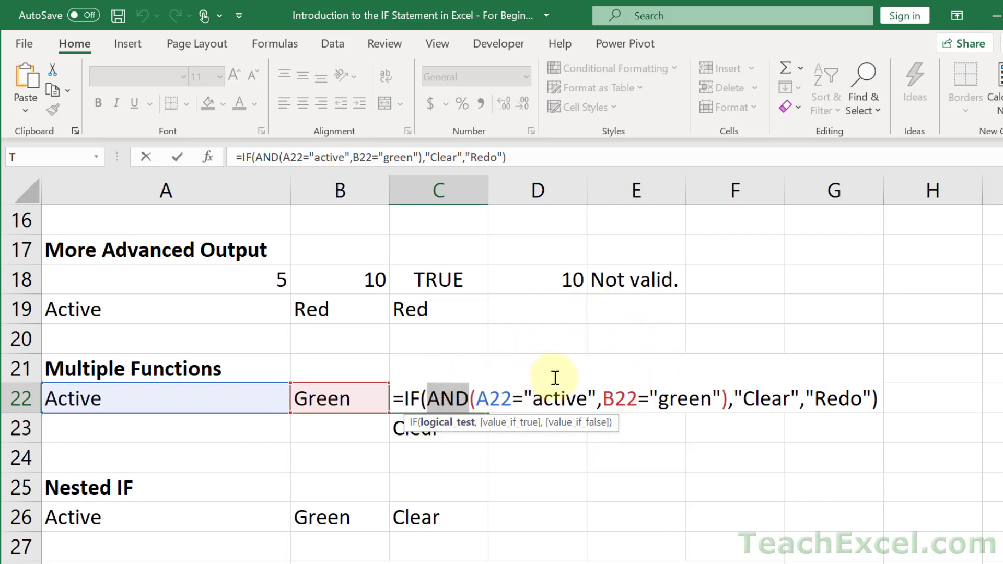
double_click(757, 398)
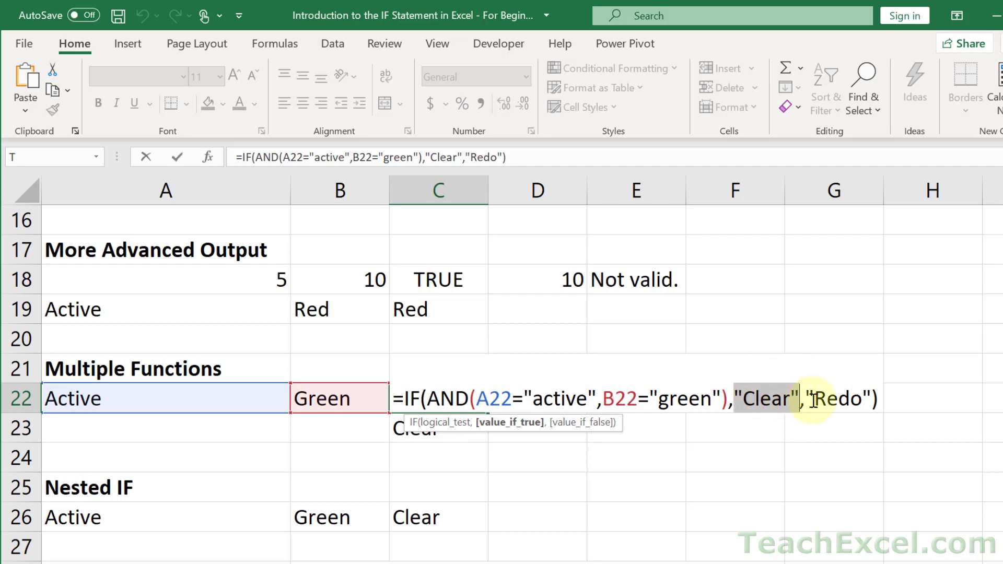
double_click(815, 400)
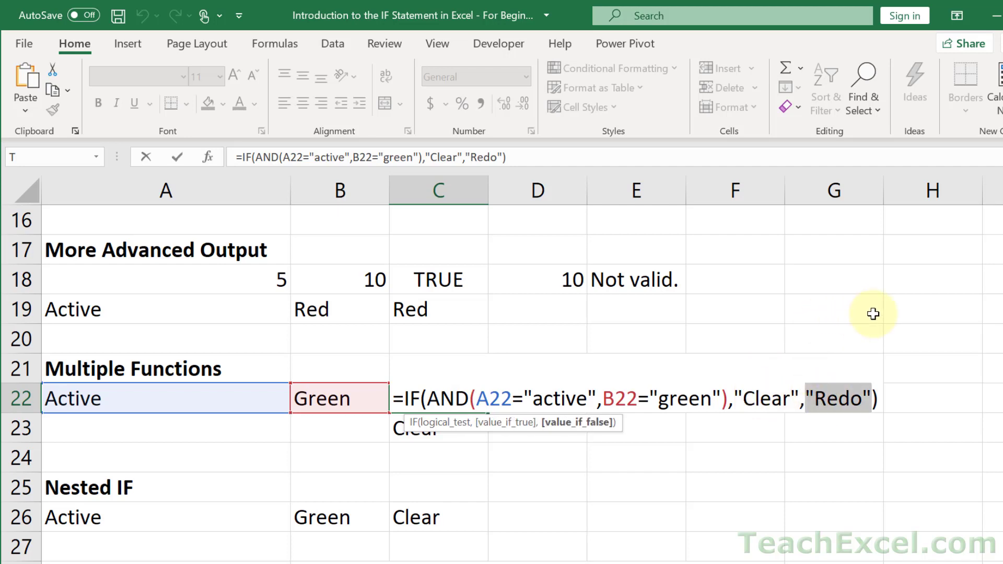
key("Escape")
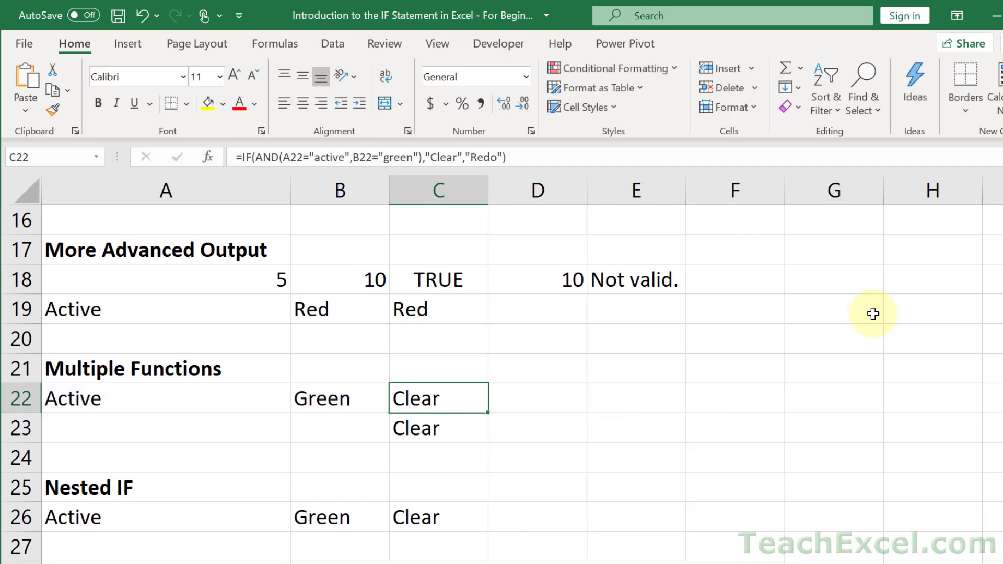
Step: Undo the clearing of the helper cells D22:H22
key("ctrl+z")
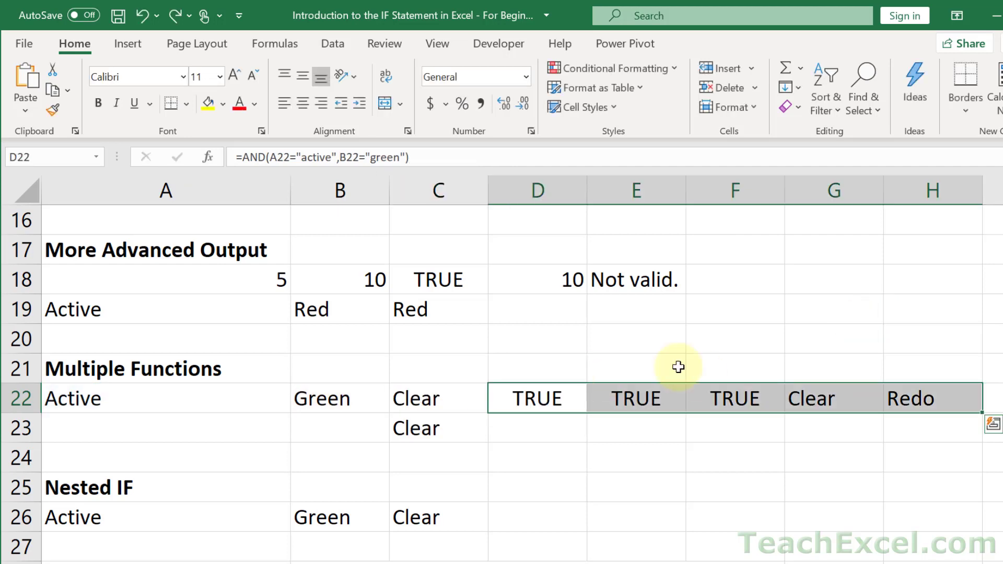
left_click(556, 400)
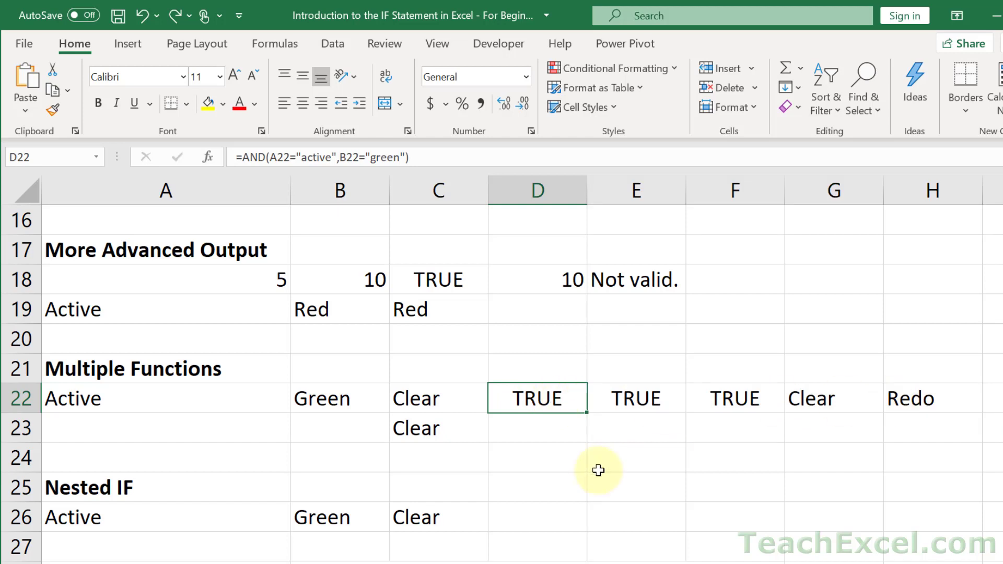
Step: Review the IF formula with OR in C23 and the empty cells D23:H23 available for building its arguments
left_click(425, 429)
double_click(426, 429)
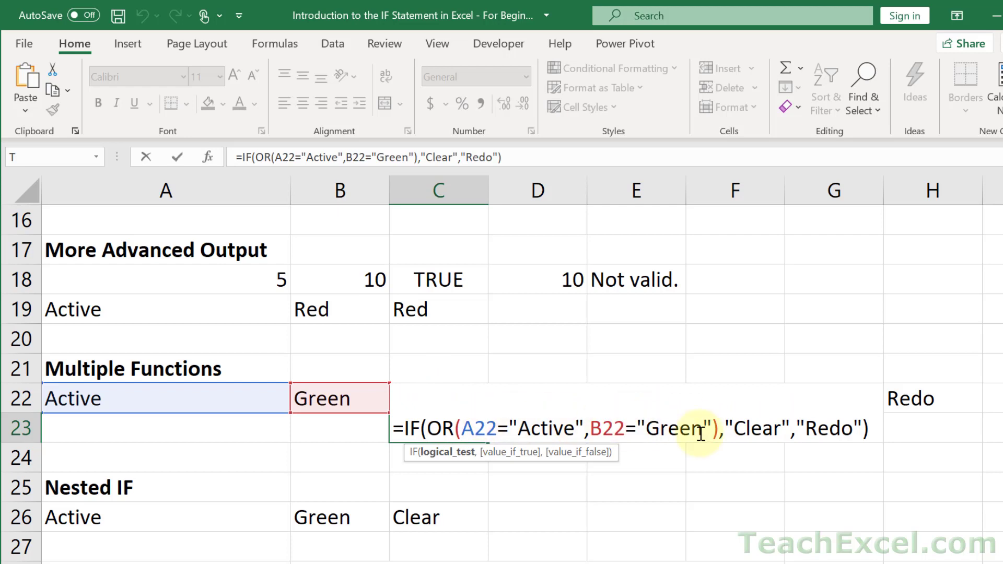
key("Escape")
left_click_drag(578, 437, 905, 424)
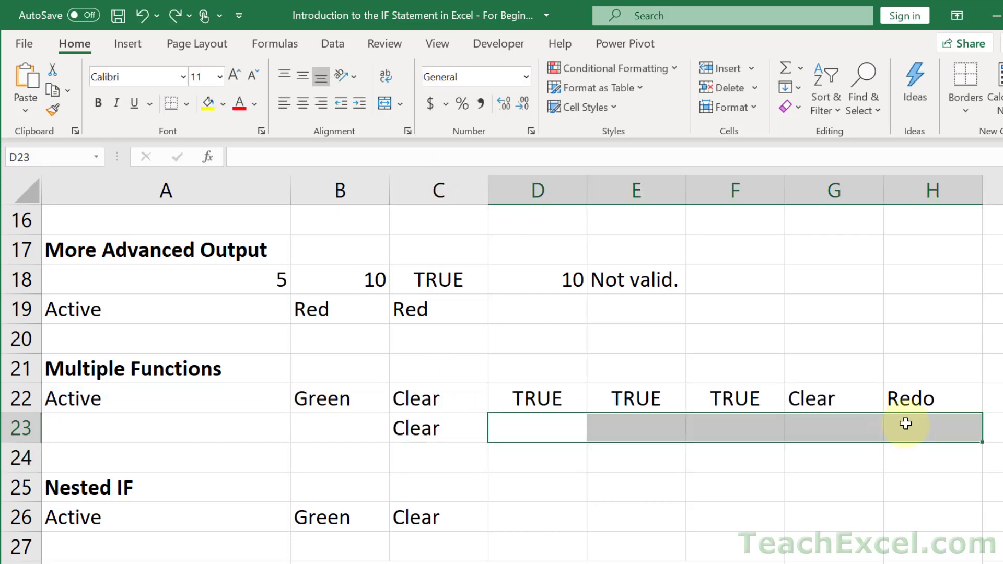
left_click(905, 424)
left_click(557, 433)
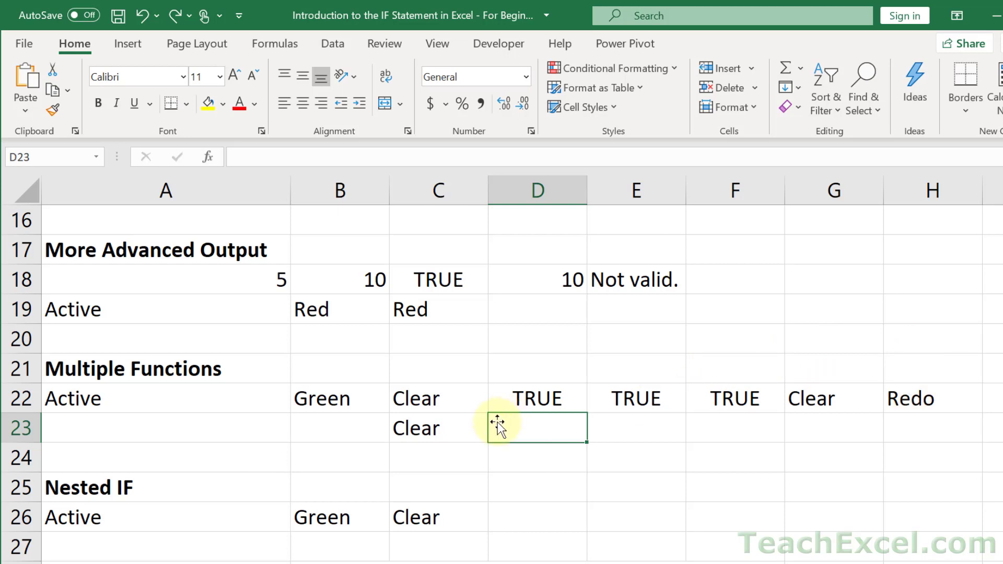
Step: Examine the nested IF formula in C26, covering its logical test, the inner IF used as value if true, and the value if false
scroll(487, 428, "down", 2)
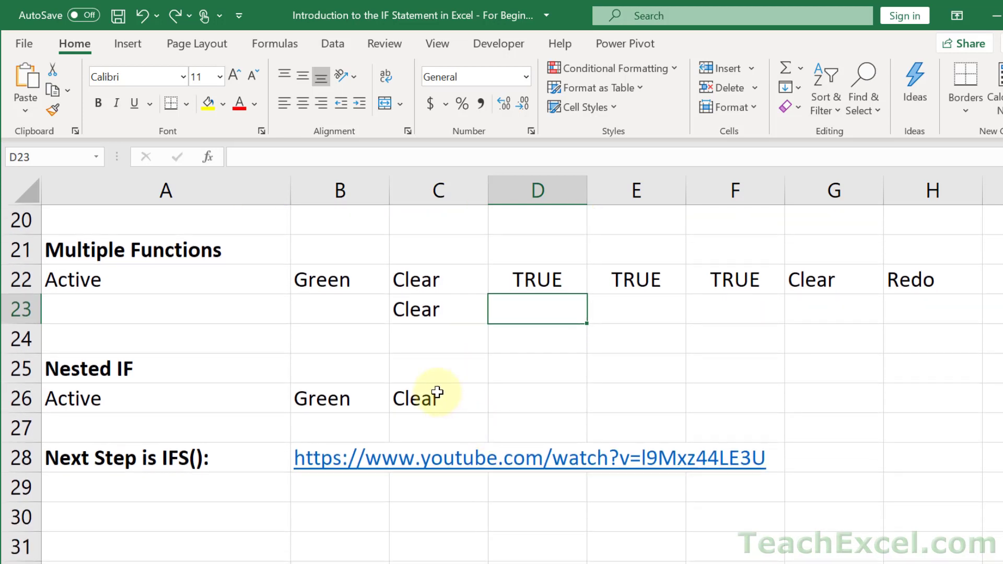
left_click(438, 392)
double_click(437, 391)
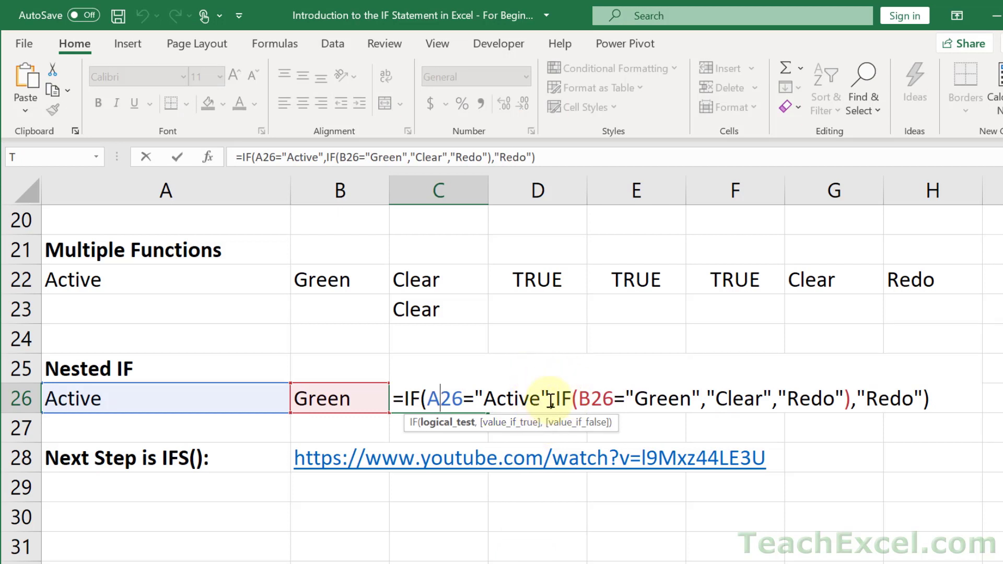
left_click_drag(555, 398, 851, 398)
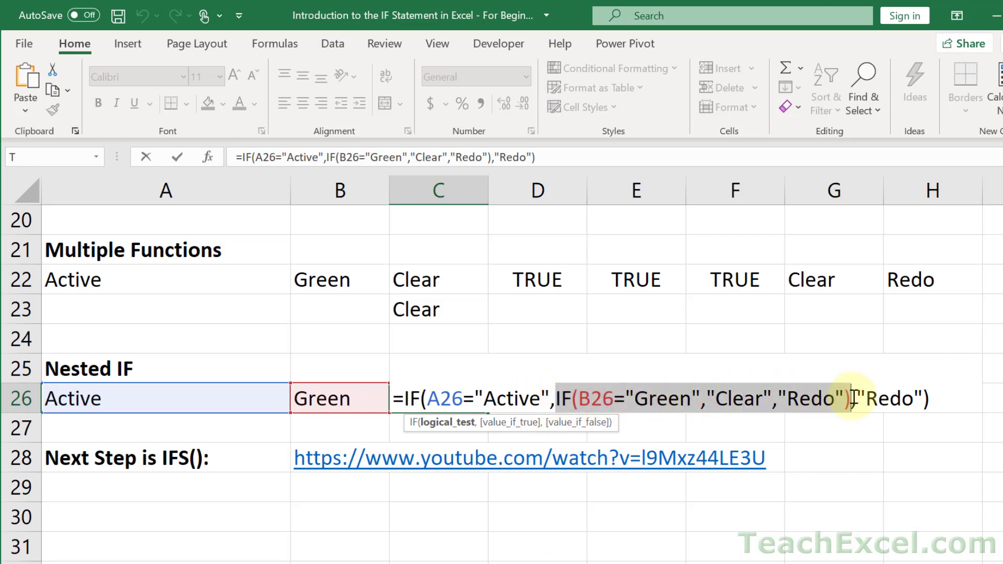
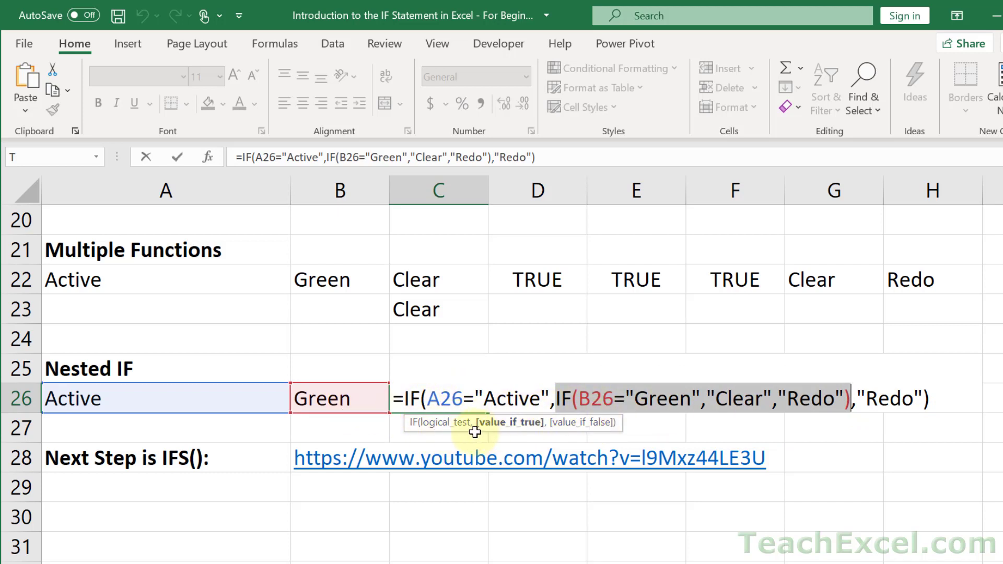
left_click(427, 400)
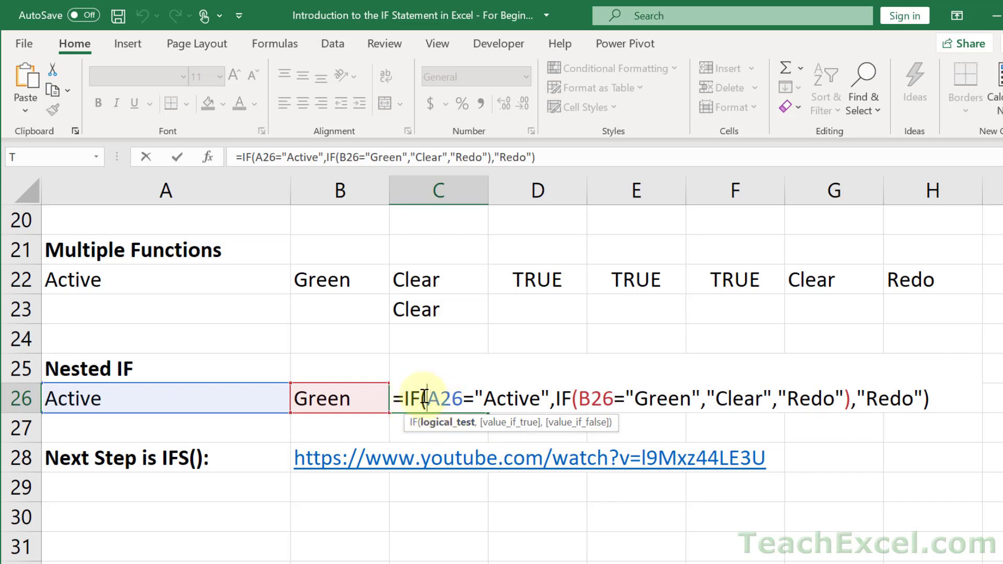
left_click_drag(424, 397, 552, 389)
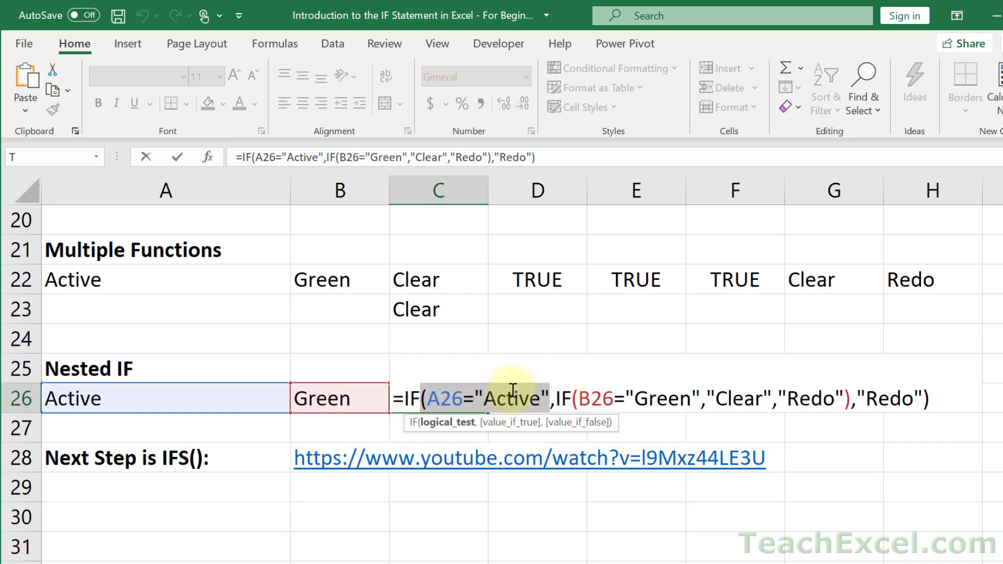
left_click(561, 398)
left_click_drag(561, 398, 851, 395)
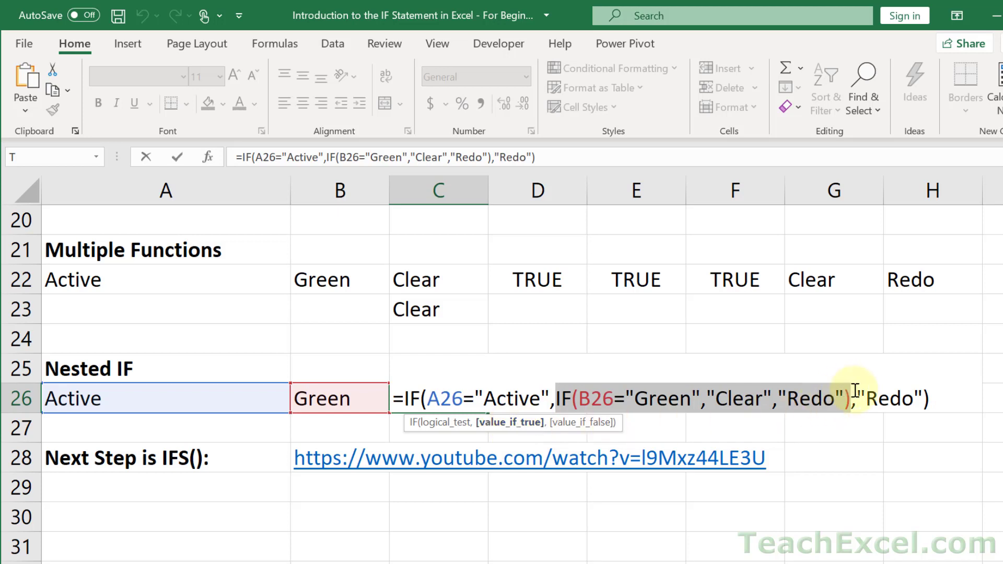
left_click_drag(856, 396, 924, 397)
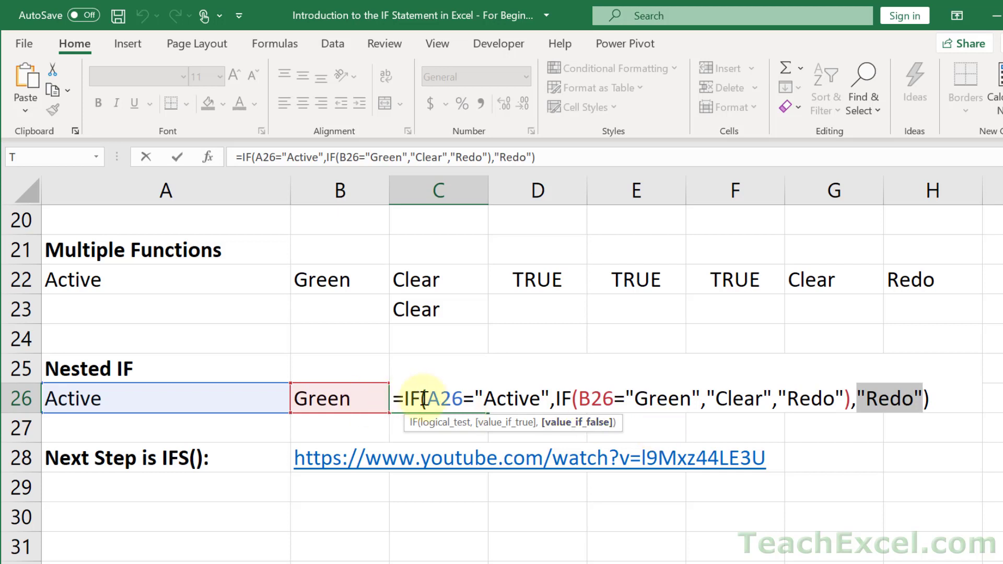
left_click_drag(430, 398, 550, 399)
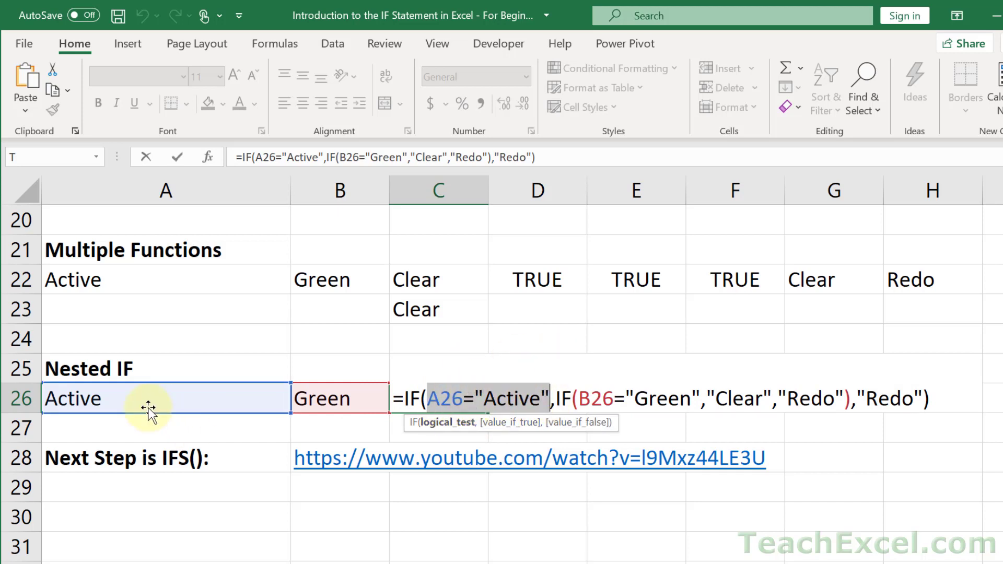
key("Escape")
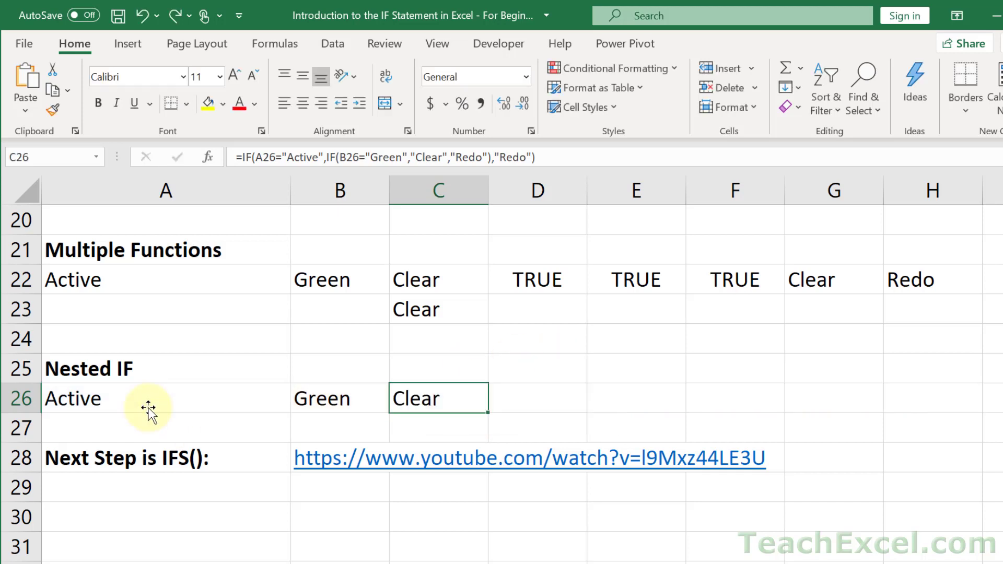
Step: Enter the outer IF's logical test in D26 as =A26="active"
key("Right")
type("=")
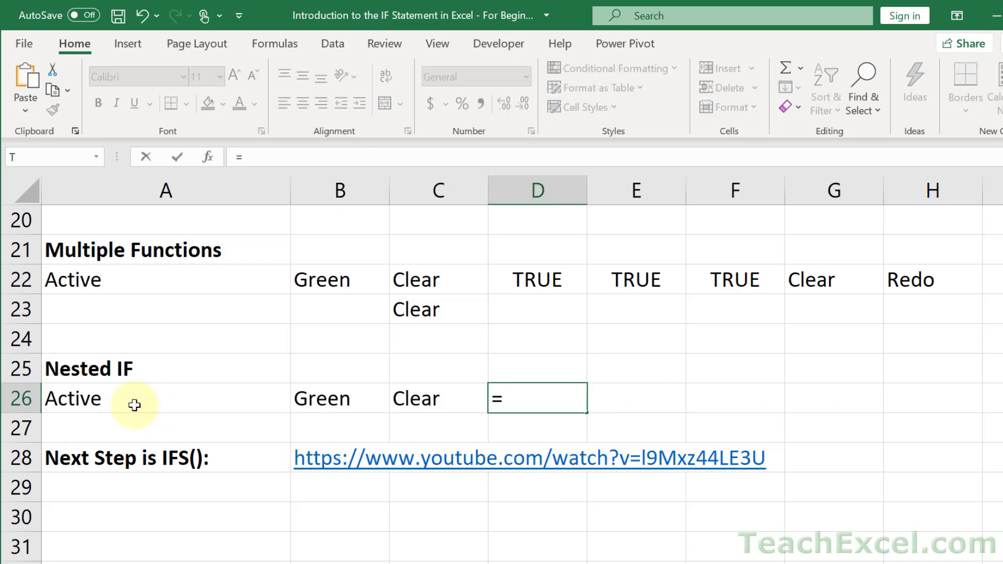
left_click(137, 406)
type("=")
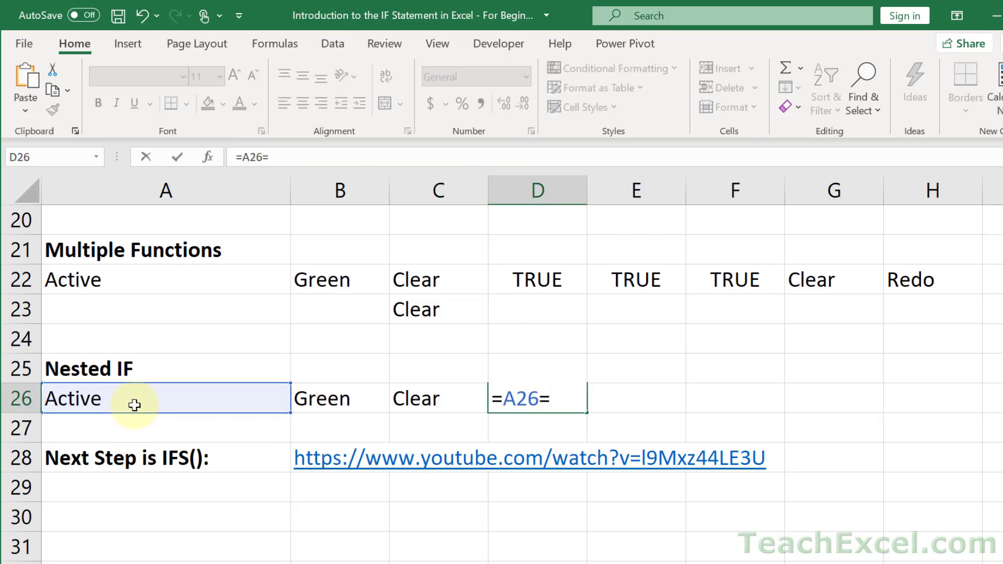
type("\"activ")
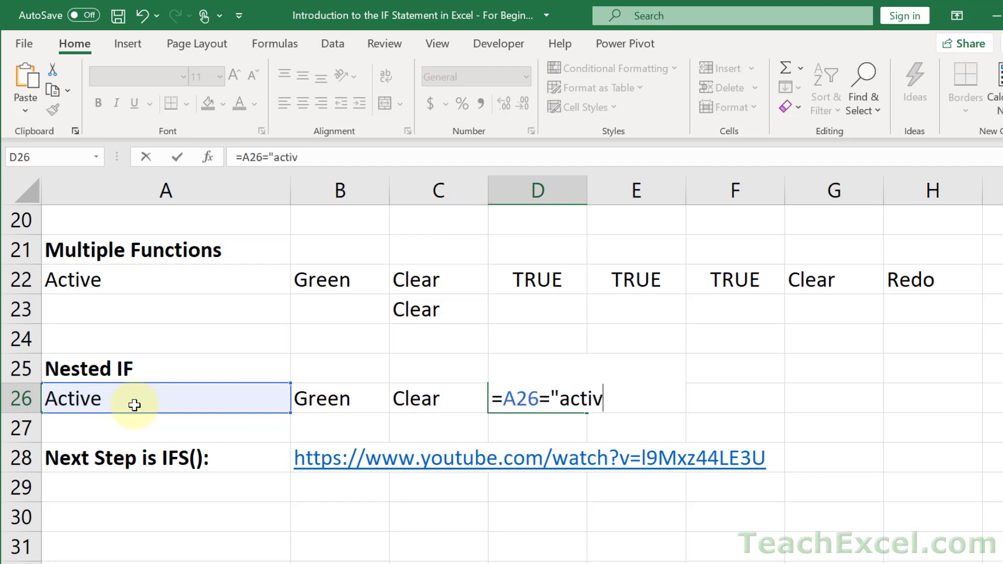
type("e")
key("Tab")
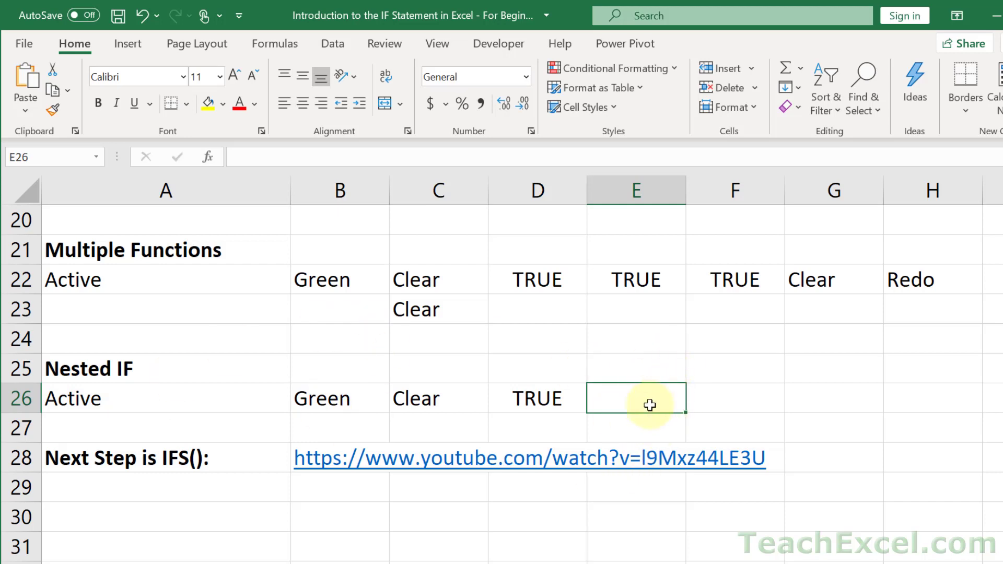
left_click(559, 392)
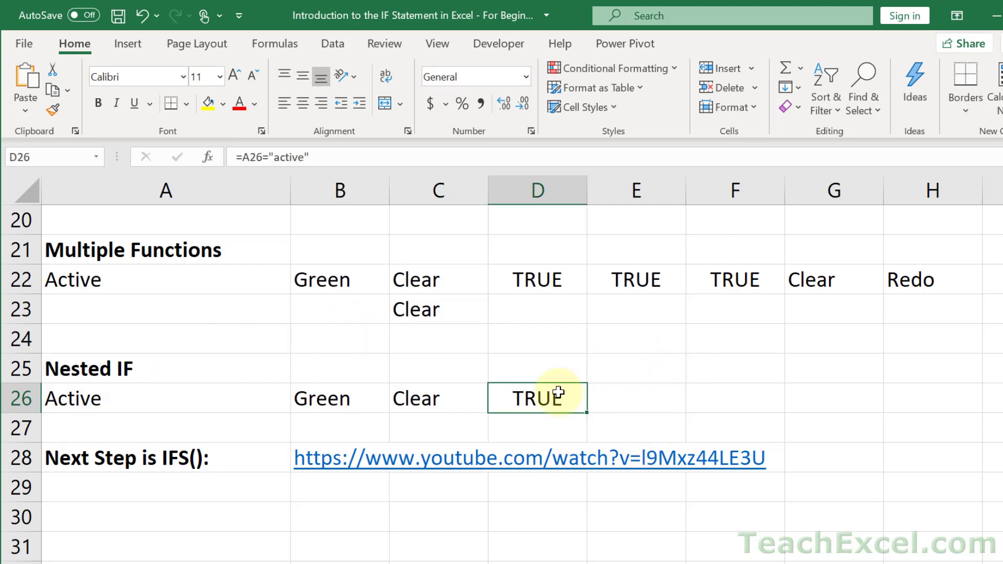
Step: Check the nested formula in C26 and enter its outer value if false in F26 as ="Redo"
double_click(467, 390)
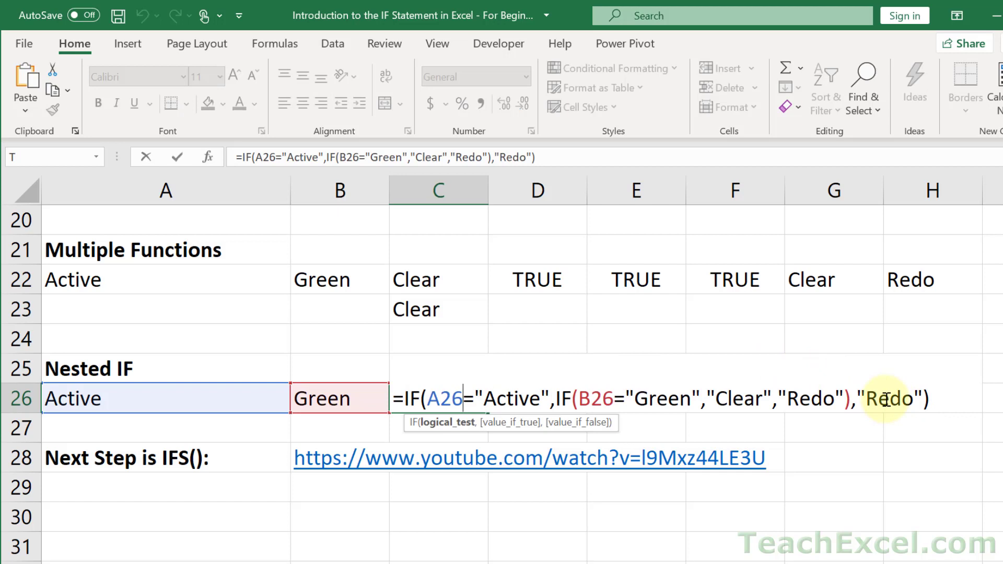
key("Tab")
key("Tab")
key("Tab")
type("=")
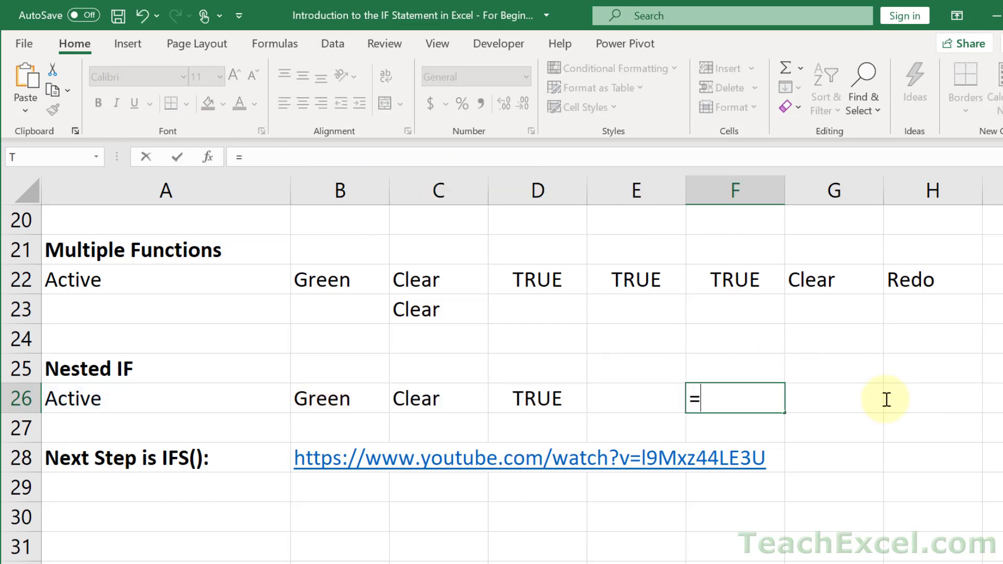
type("\"Redo\"")
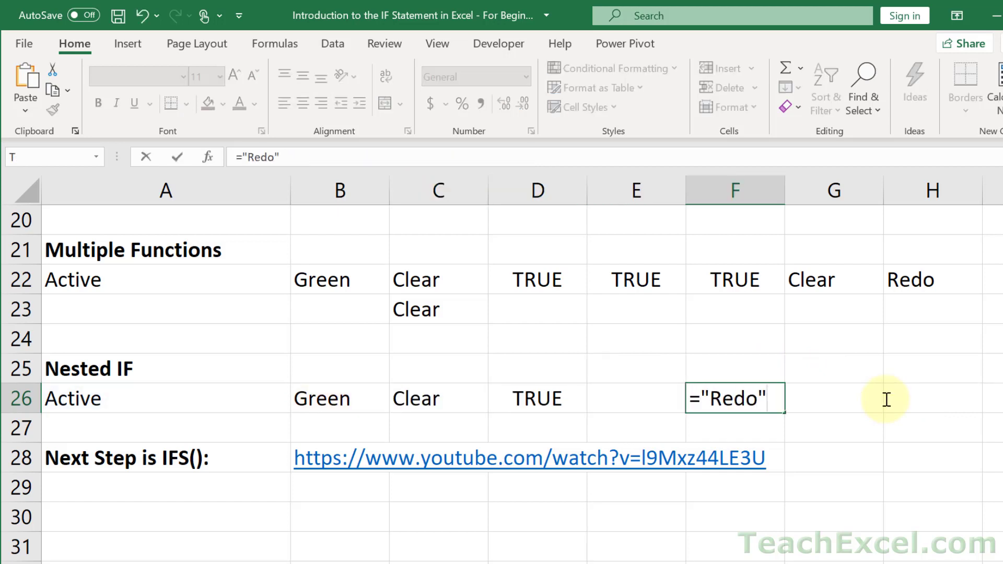
key("Return")
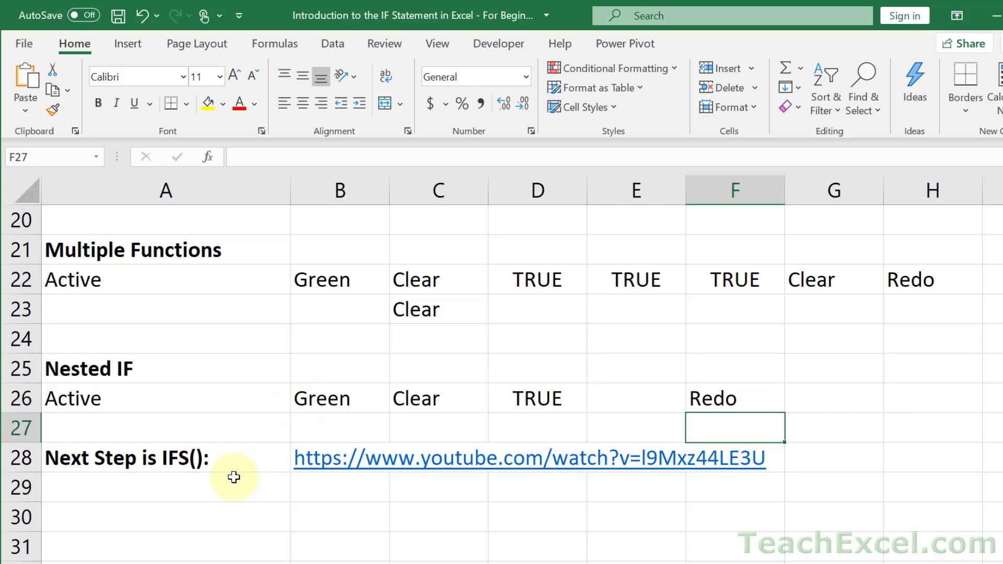
Step: Move the "Next Step is IFS():" label and its link from row 28 down to row 34
left_click_drag(224, 456, 324, 531)
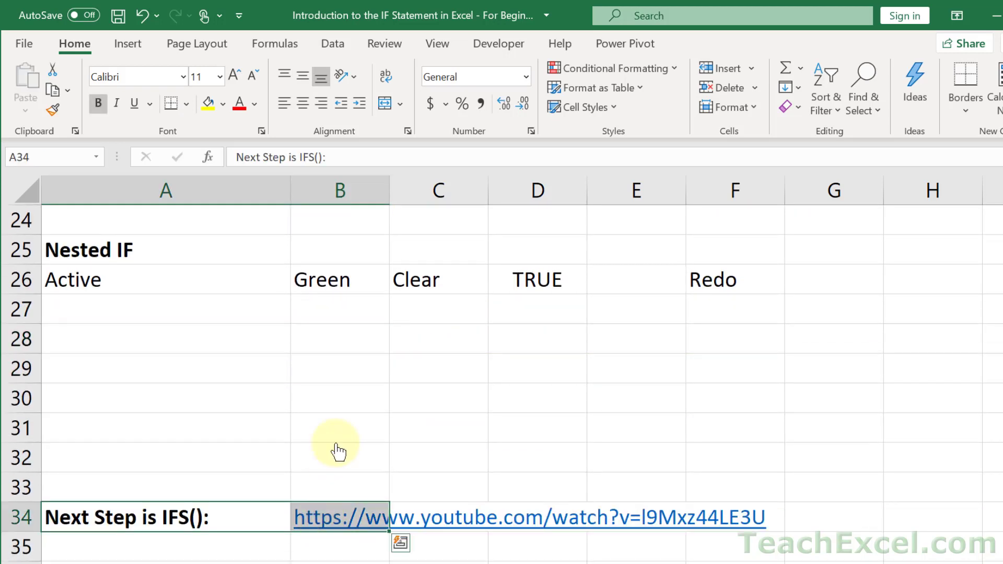
scroll(325, 448, "up", 2)
left_click(541, 440)
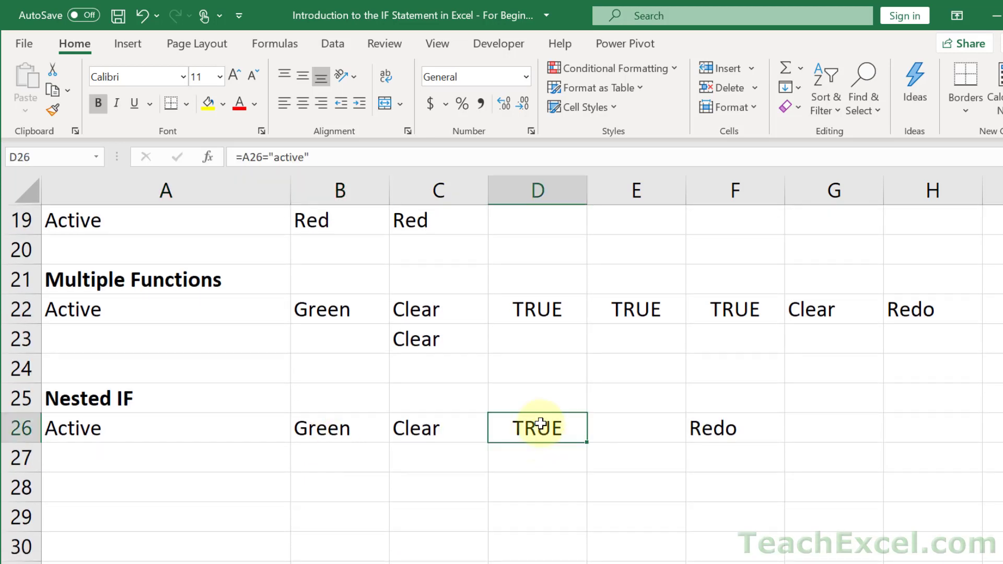
Step: Enter the text IF in E26 as a placeholder for the nested function used as value if true
left_click(632, 422)
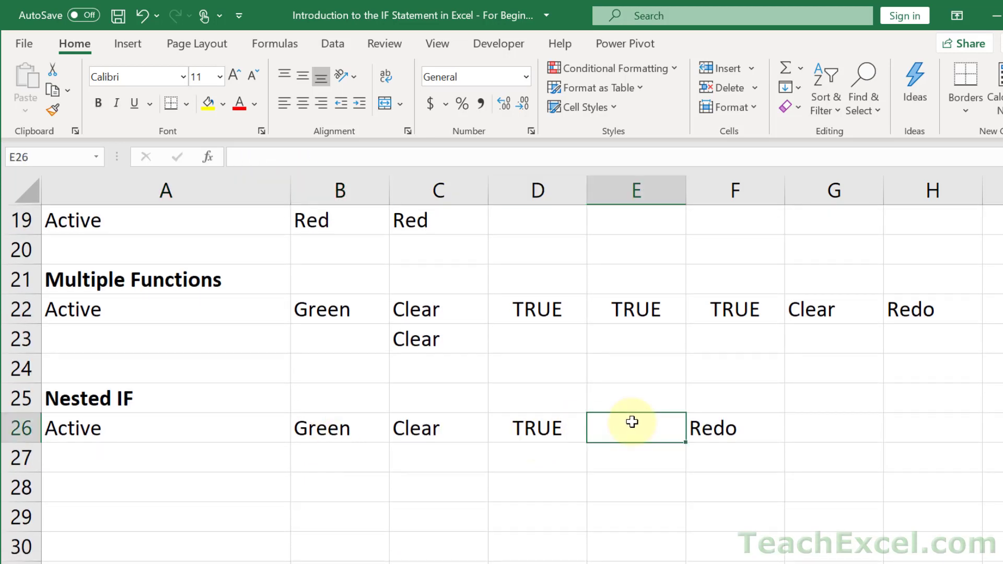
type("IF")
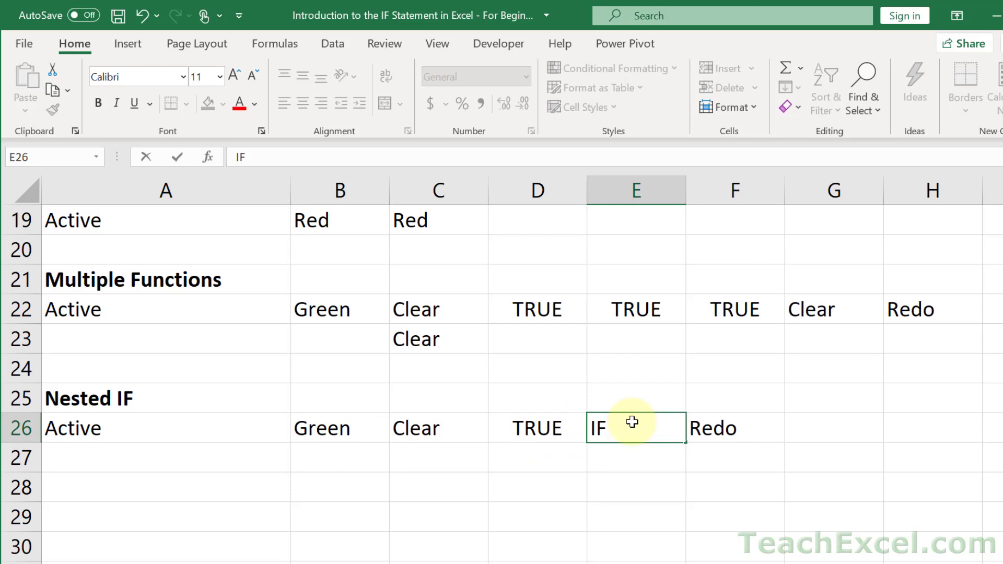
key("Return")
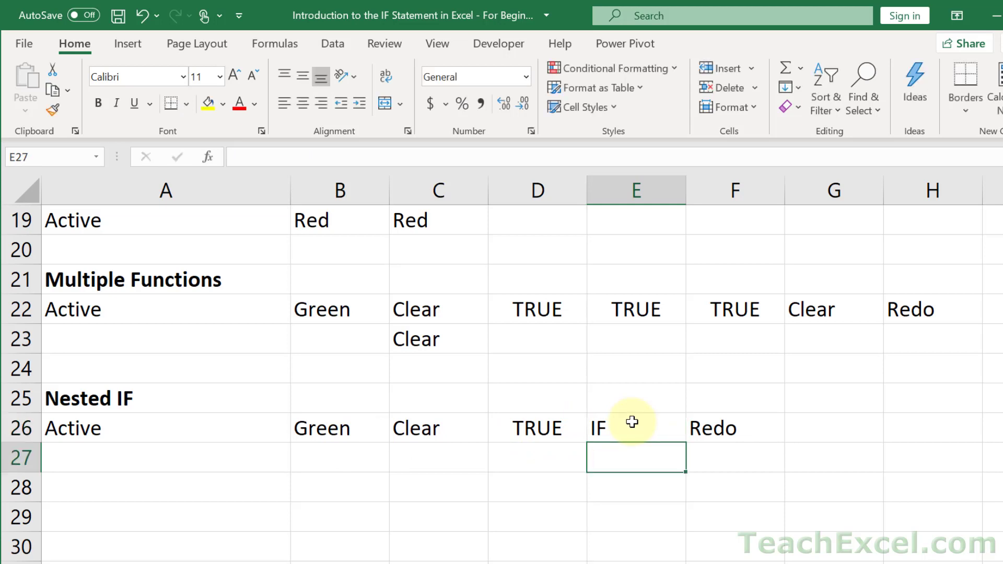
left_click(629, 424)
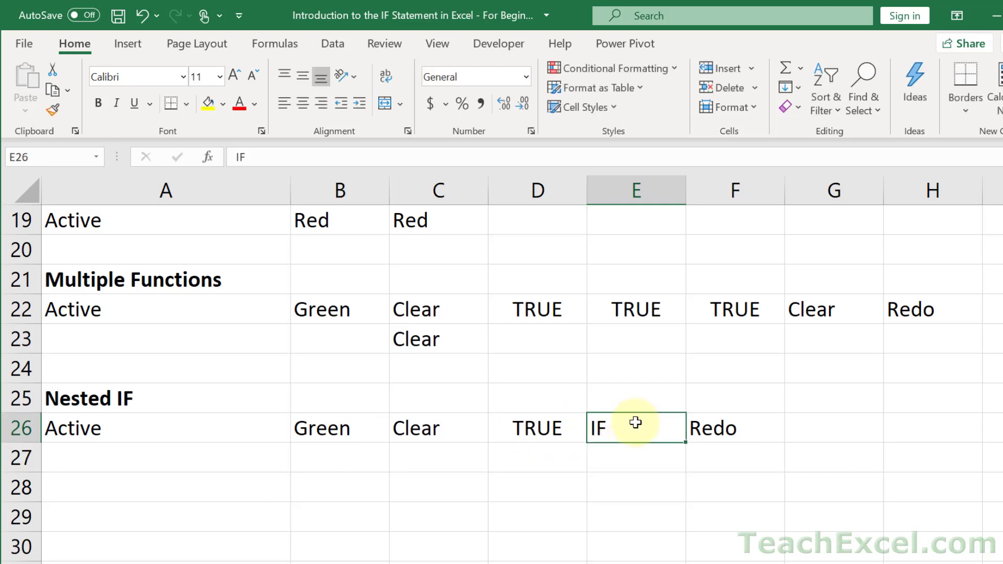
Step: Check the inner IF in C26 and enter its logical test in E27 as =B26="green"
left_click(625, 457)
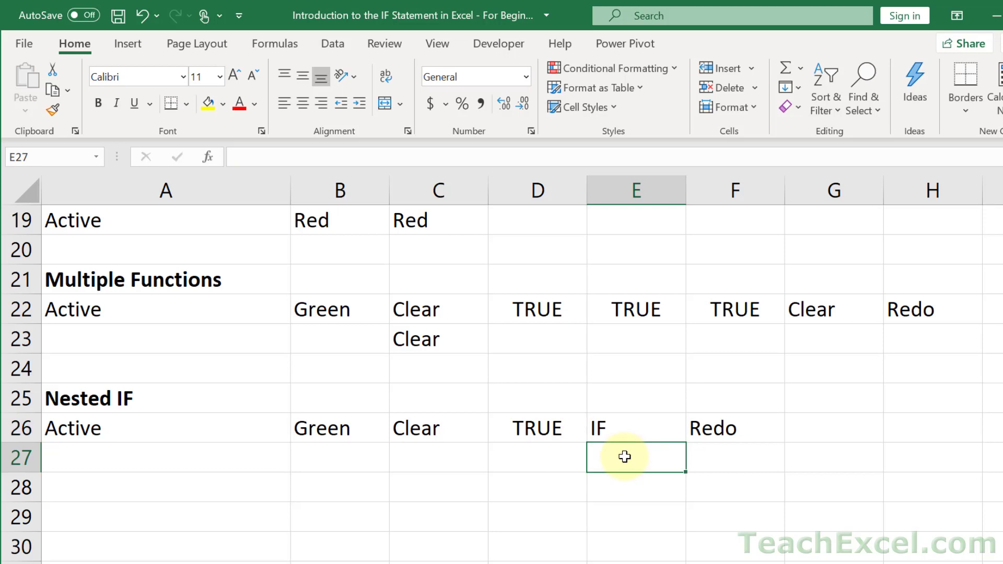
double_click(440, 429)
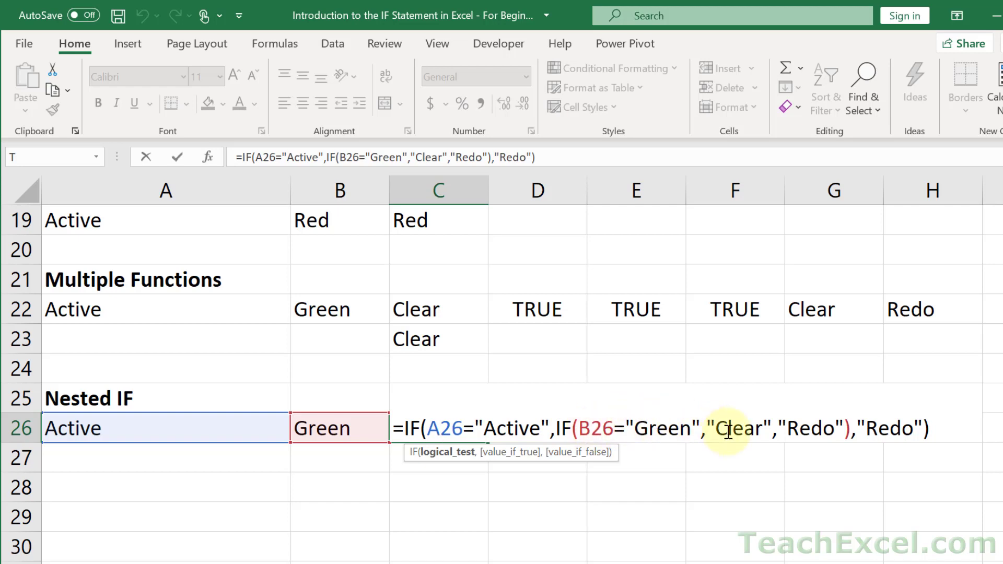
left_click(653, 458)
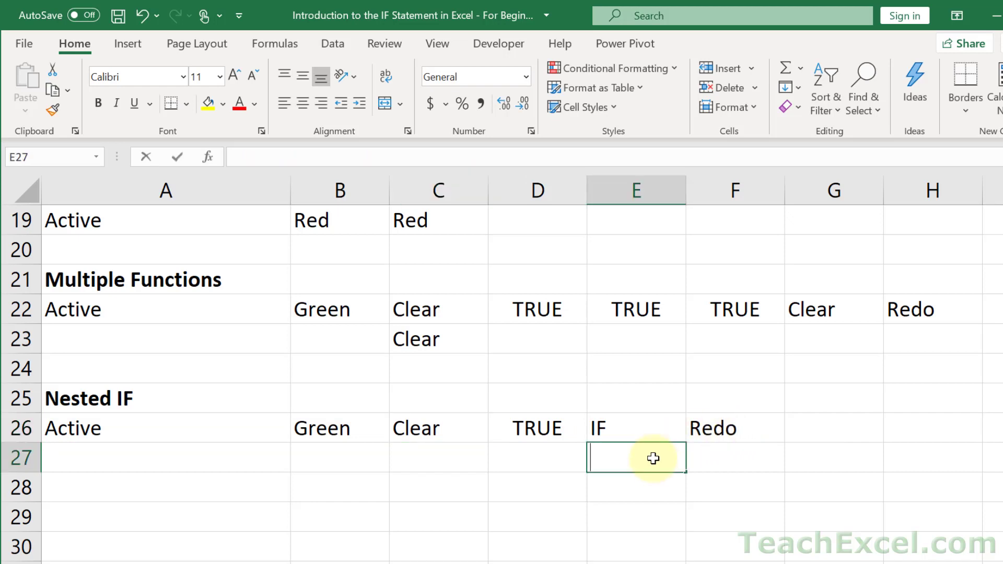
type("=")
left_click(337, 428)
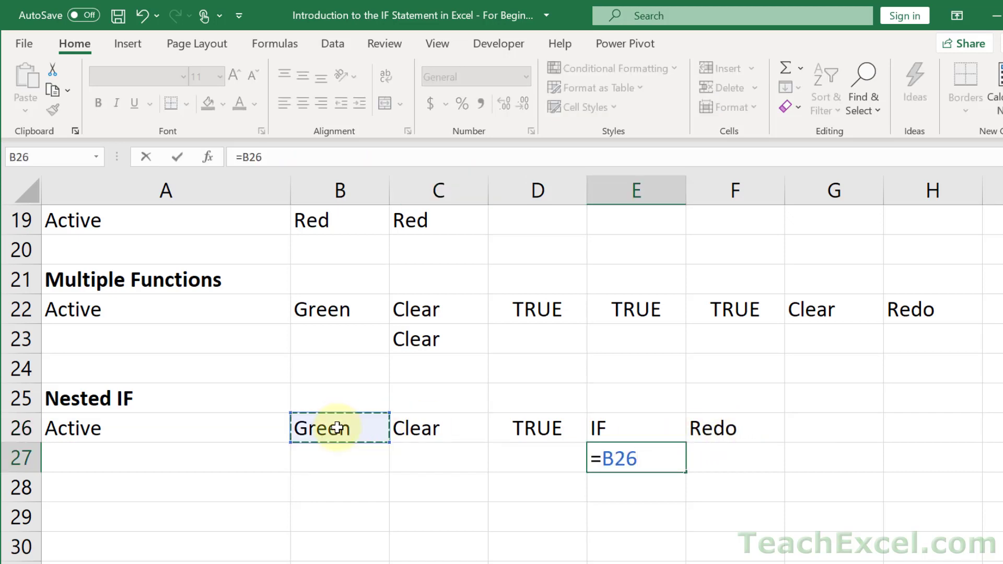
type("=\"green\"")
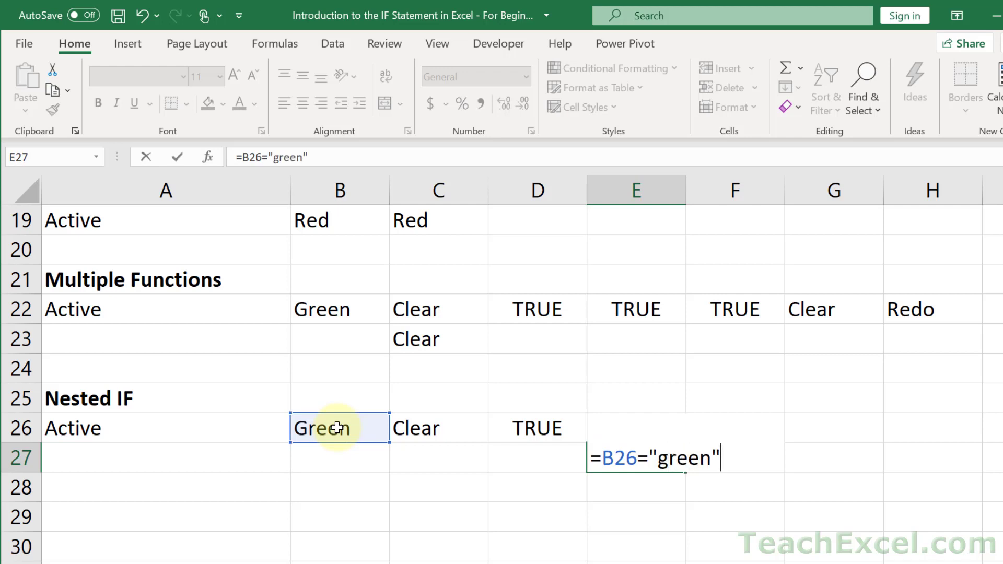
key("Tab")
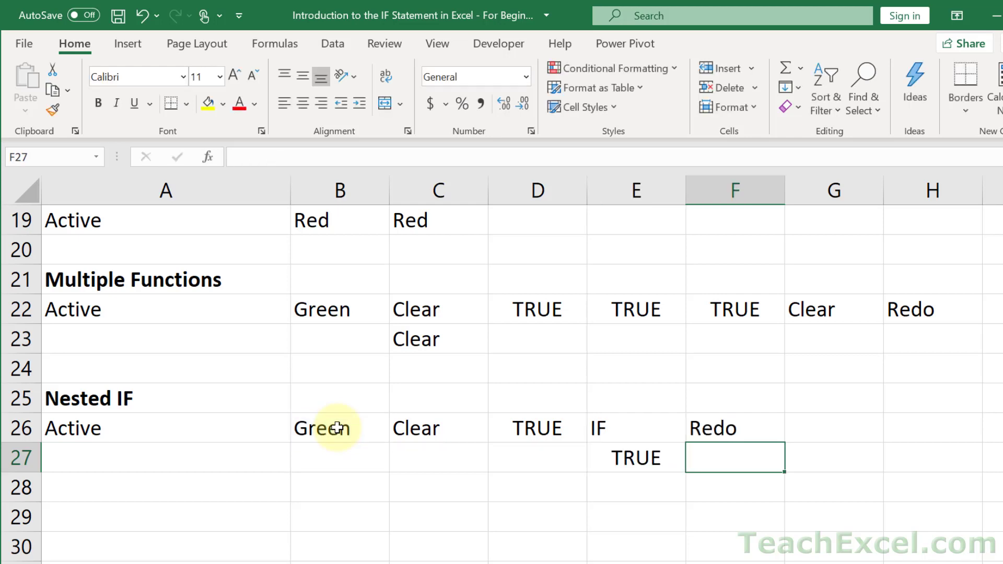
Step: Enter the inner IF's value if true in F27 as ="Clear" and its value if false in G27 as ="Redo"
type("=\"Clear")
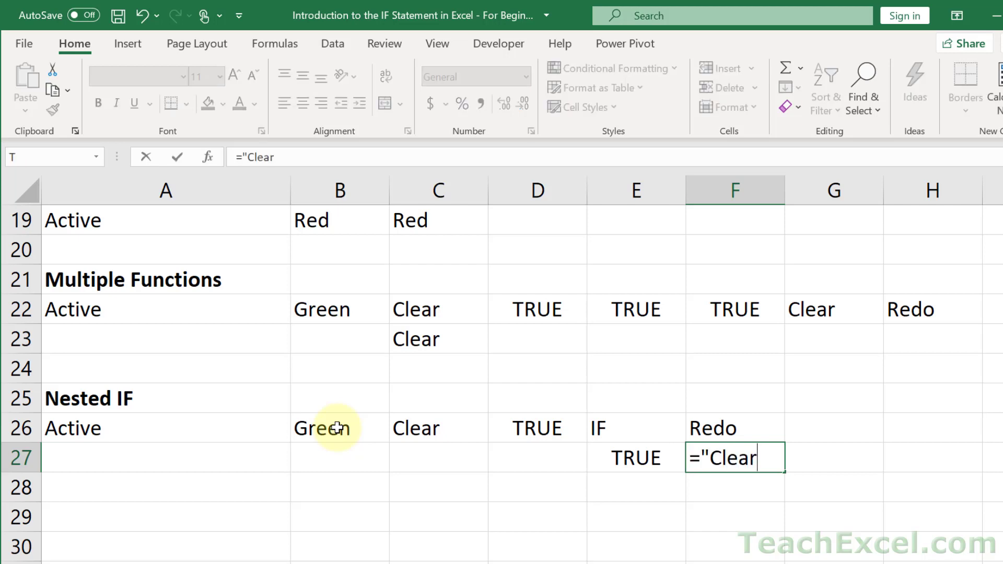
type("\"")
key("Tab")
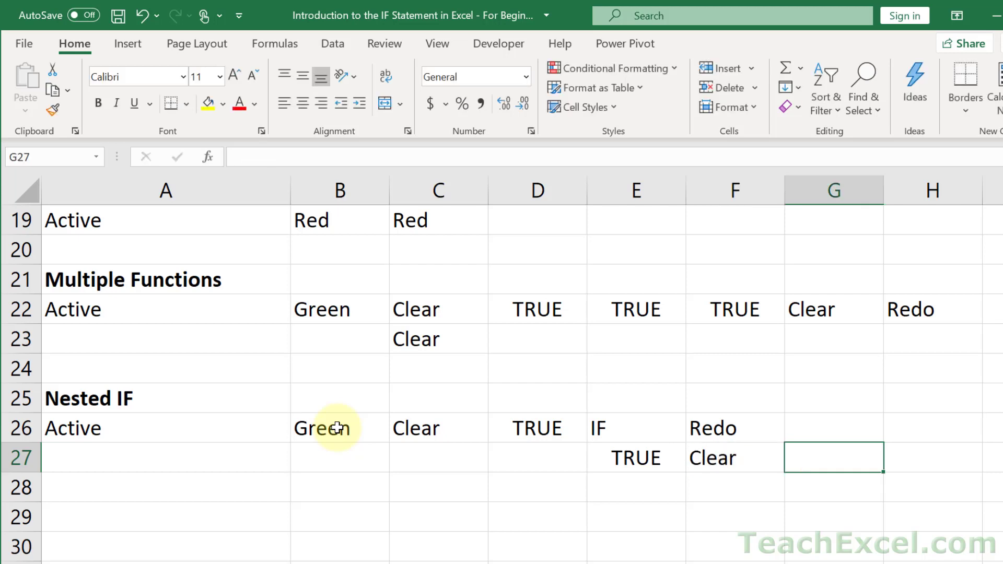
type("=\"Redo")
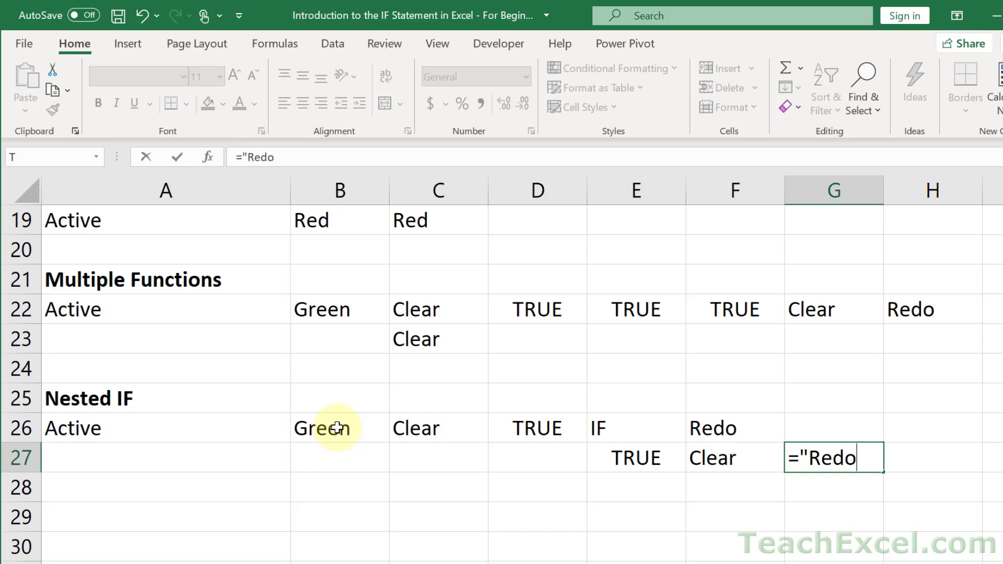
type("\"")
key("Return")
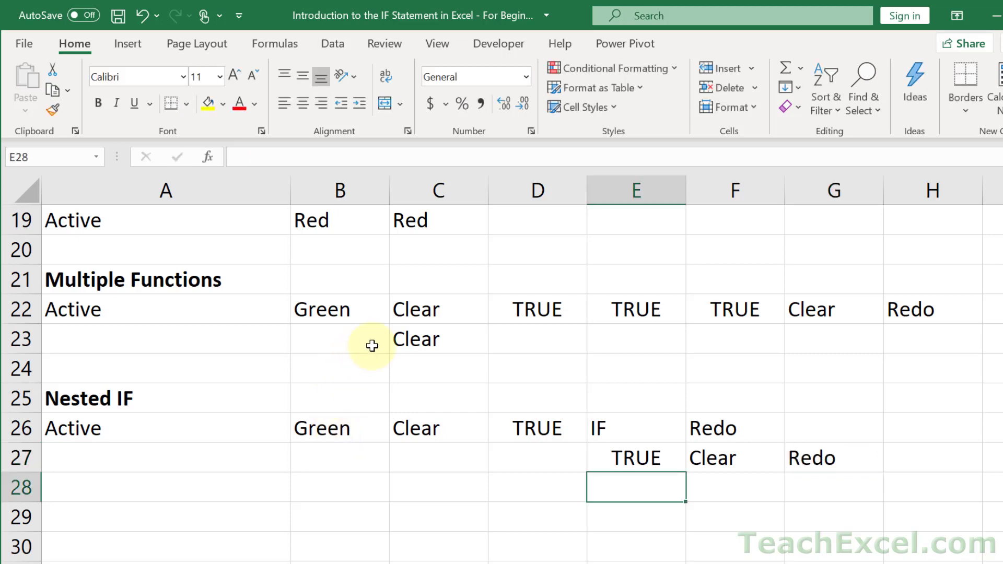
Step: Review the outer arguments in D26:F26 and inner ones in E27:G27, and copy the condition B26="green" from E27's formula
left_click_drag(515, 421, 732, 430)
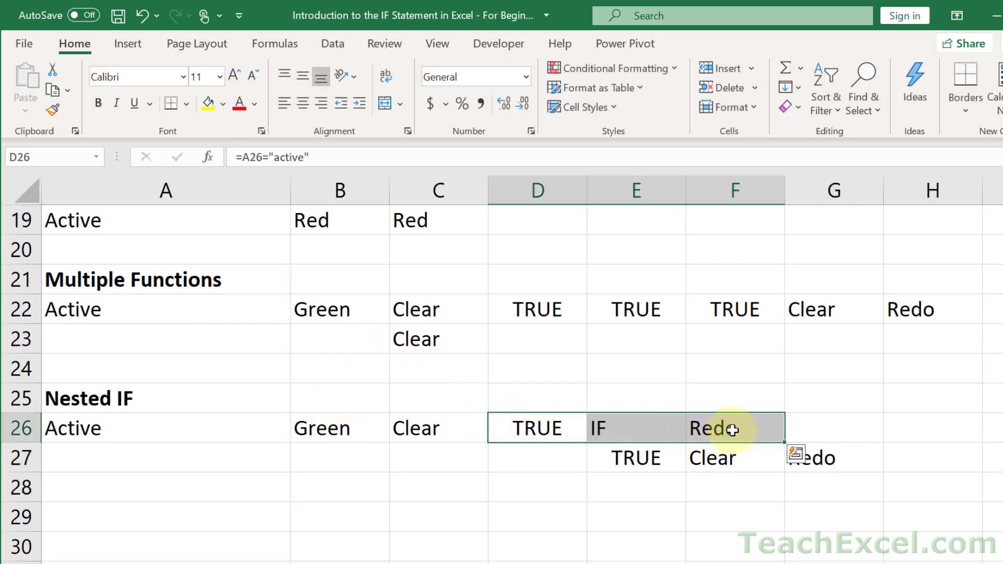
left_click(642, 425)
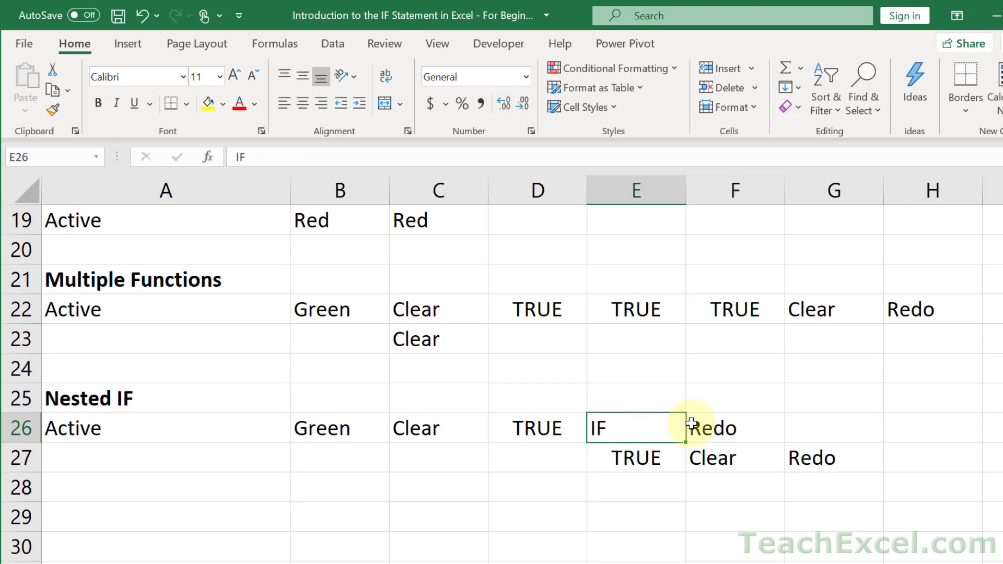
left_click(702, 428)
left_click_drag(646, 455, 831, 467)
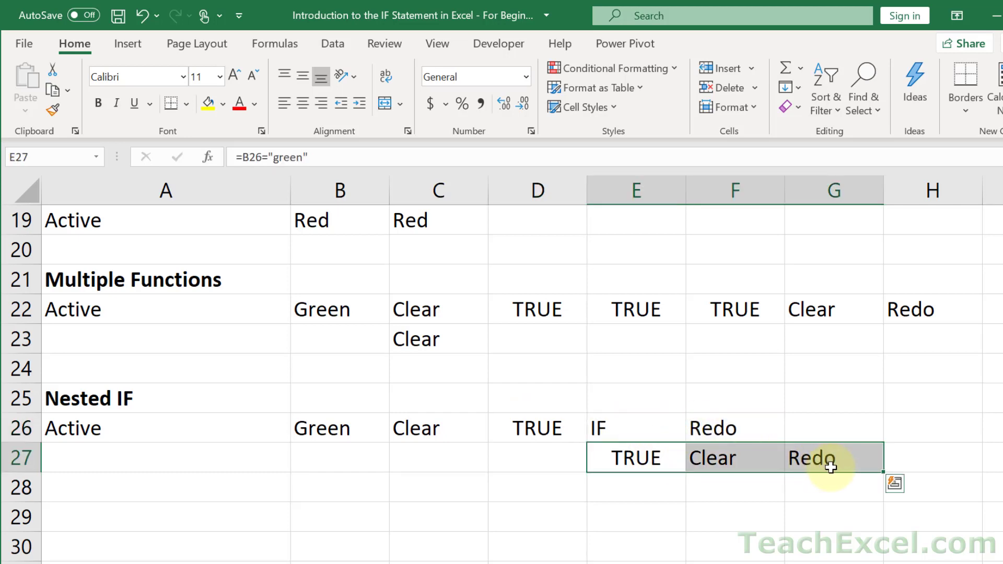
double_click(618, 455)
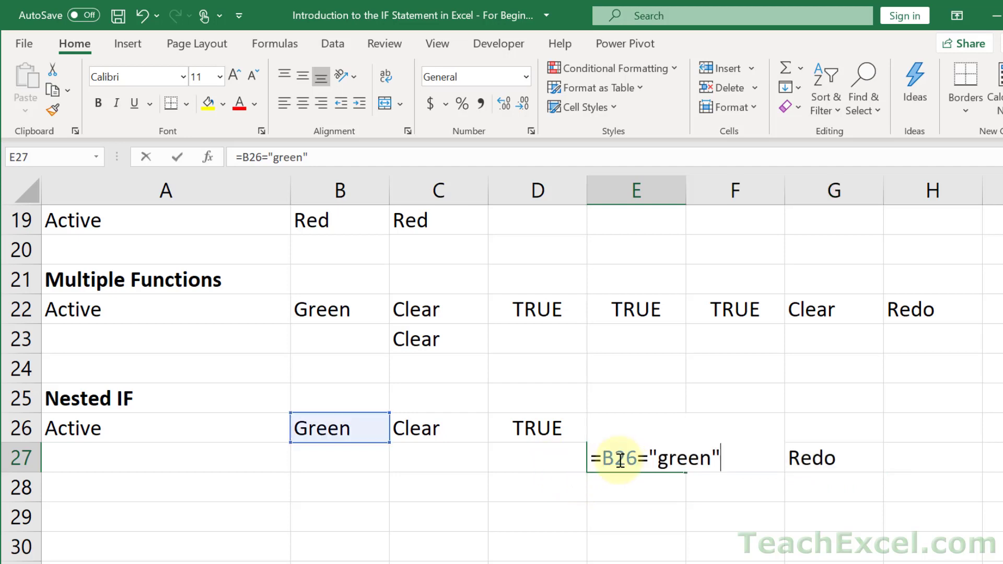
left_click_drag(603, 459, 771, 456)
key("ctrl+c")
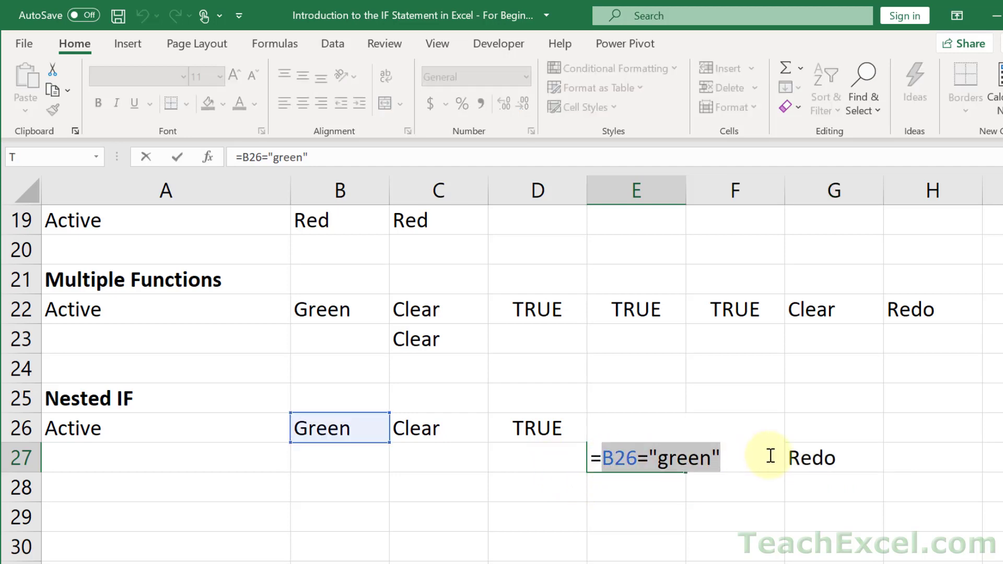
key("Escape")
left_click(558, 463)
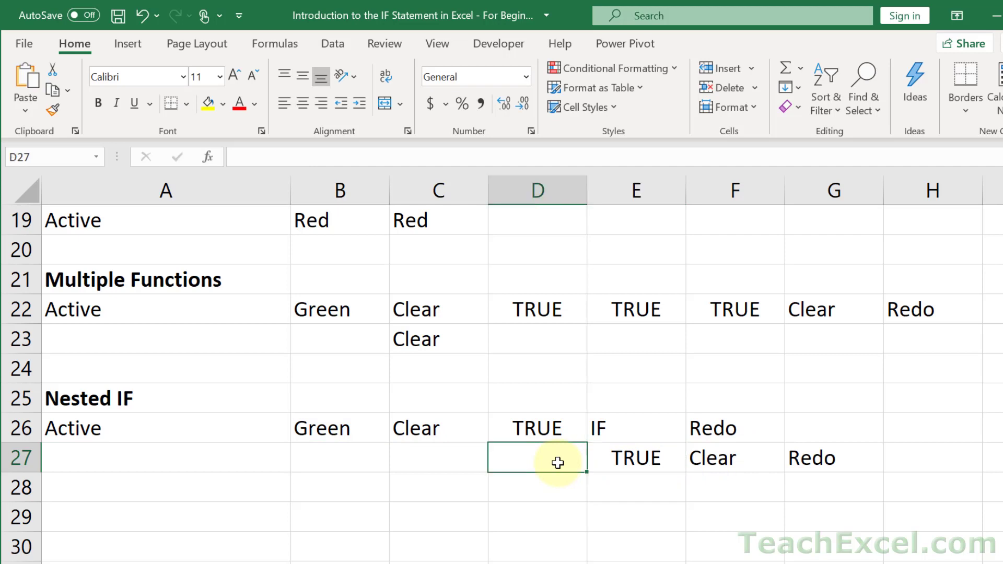
Step: Build a trial inner IF in D27 from the copied condition with placeholder results: =IF(B26="green","adsf","asdf")
type("=IF(")
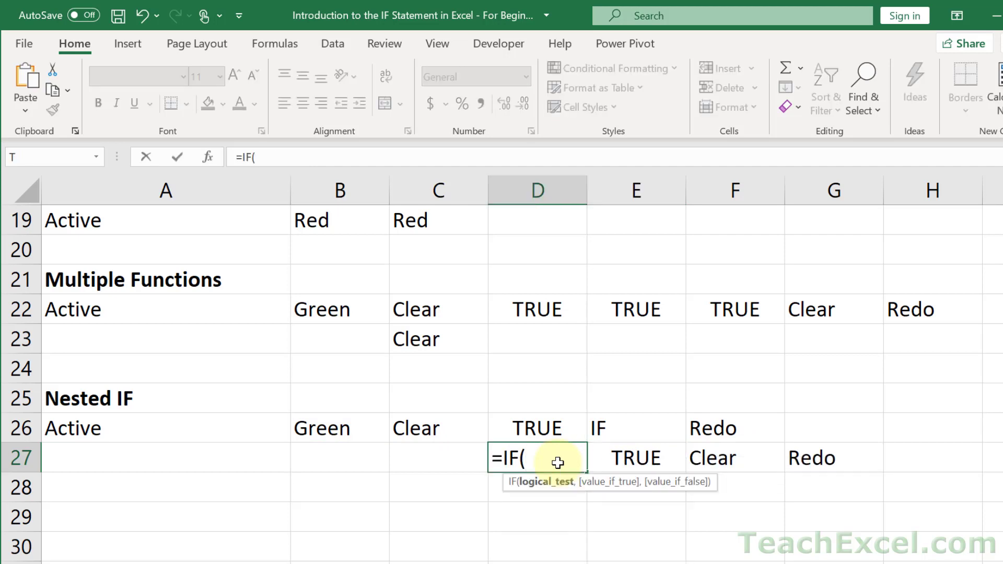
key("ctrl+v")
type("<")
key("BackSpace")
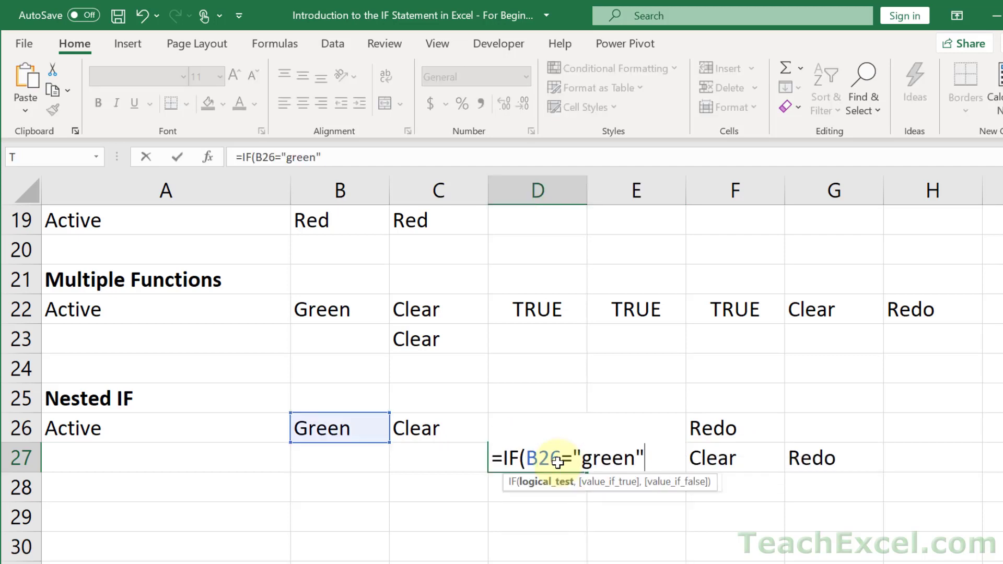
type(",\"adsf\",\"asdf\")")
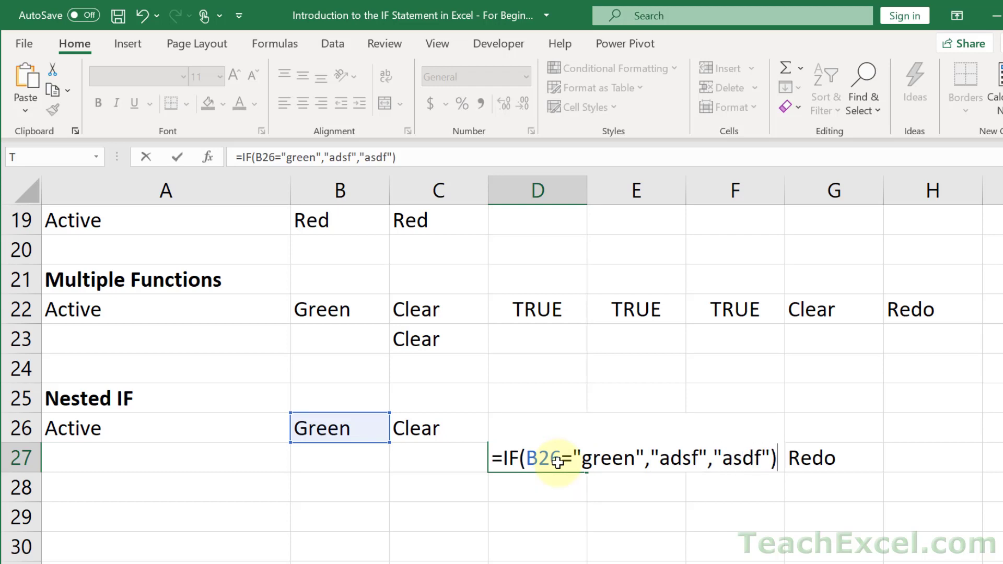
key("Tab")
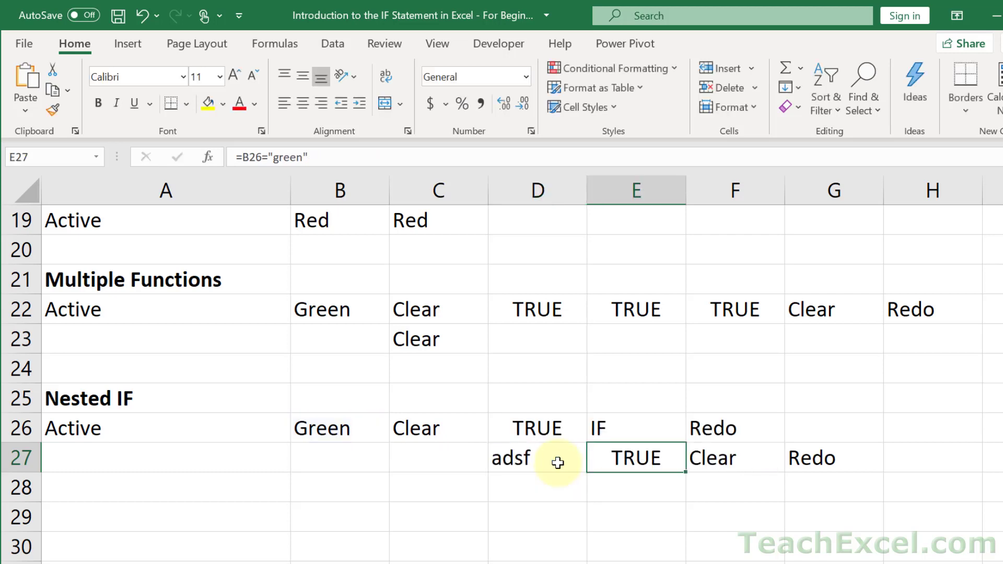
Step: Replace the placeholder value if true in D27's IF formula with "Clear" copied from F27
double_click(724, 459)
double_click(729, 461)
key("ctrl+c")
key("Escape")
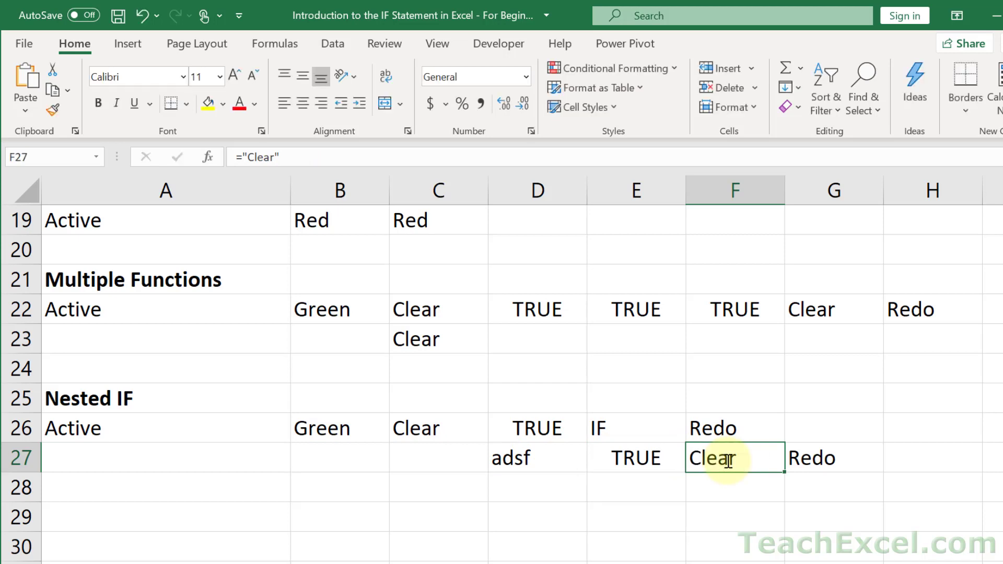
double_click(550, 460)
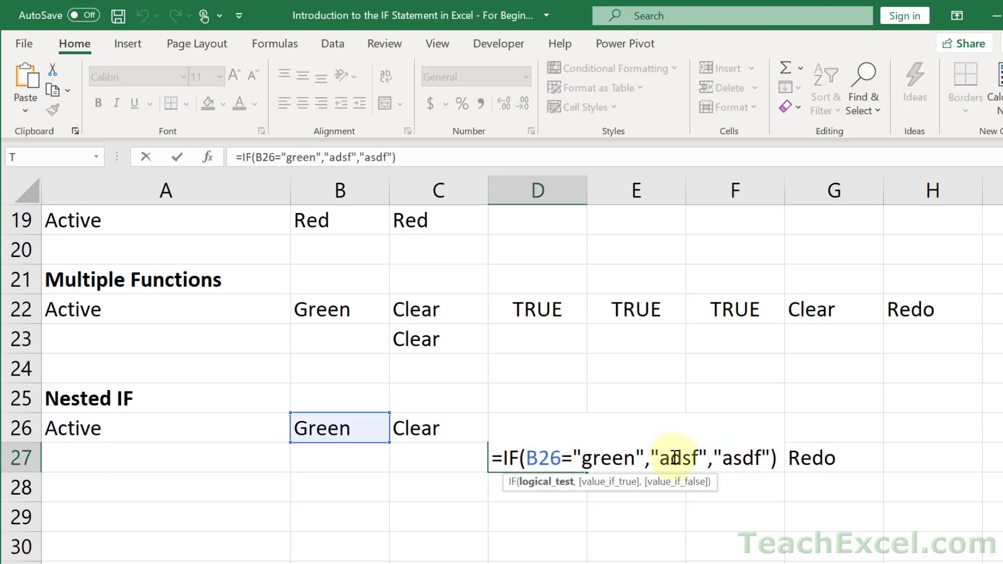
double_click(674, 455)
key("ctrl+v")
key("Return")
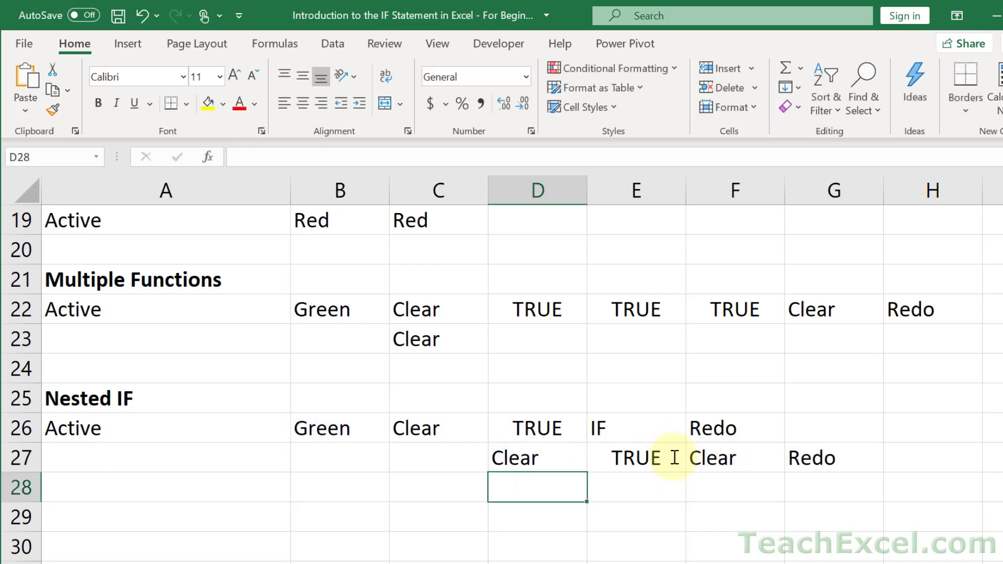
Step: Replace the placeholder value if false in D27's IF formula with "Redo" copied from G27
left_click(800, 458)
double_click(816, 461)
double_click(817, 462)
key("ctrl+c")
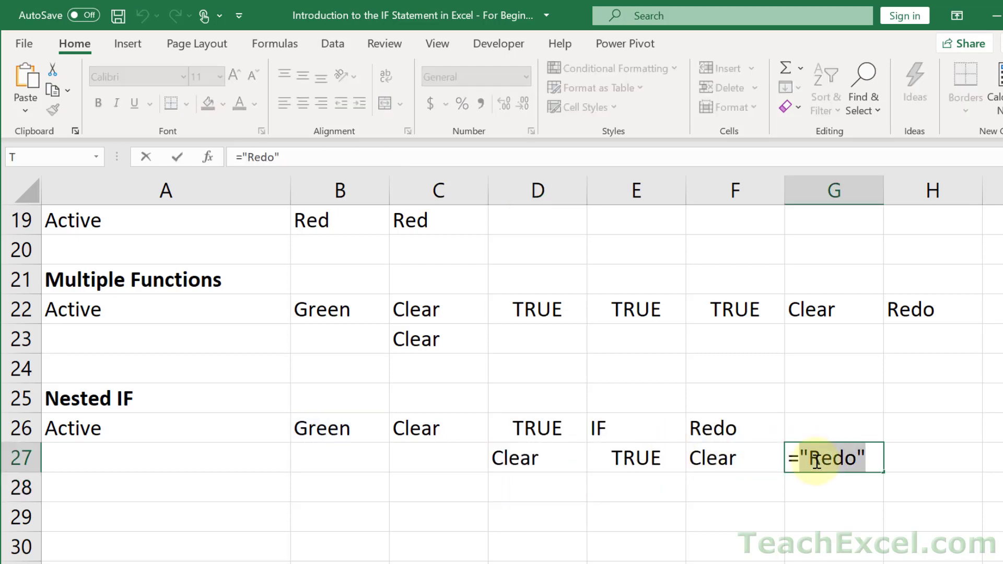
key("Escape")
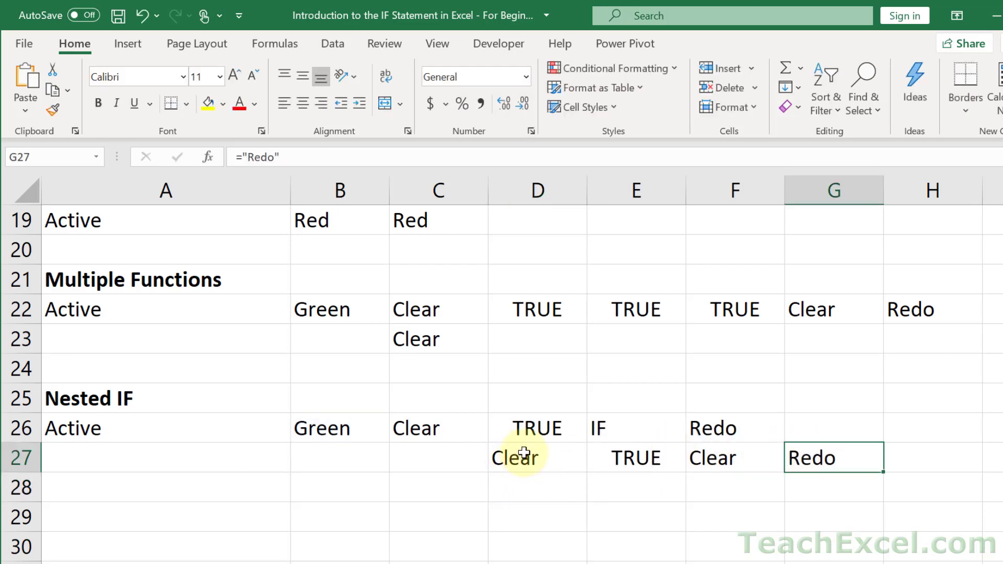
double_click(521, 453)
double_click(759, 455)
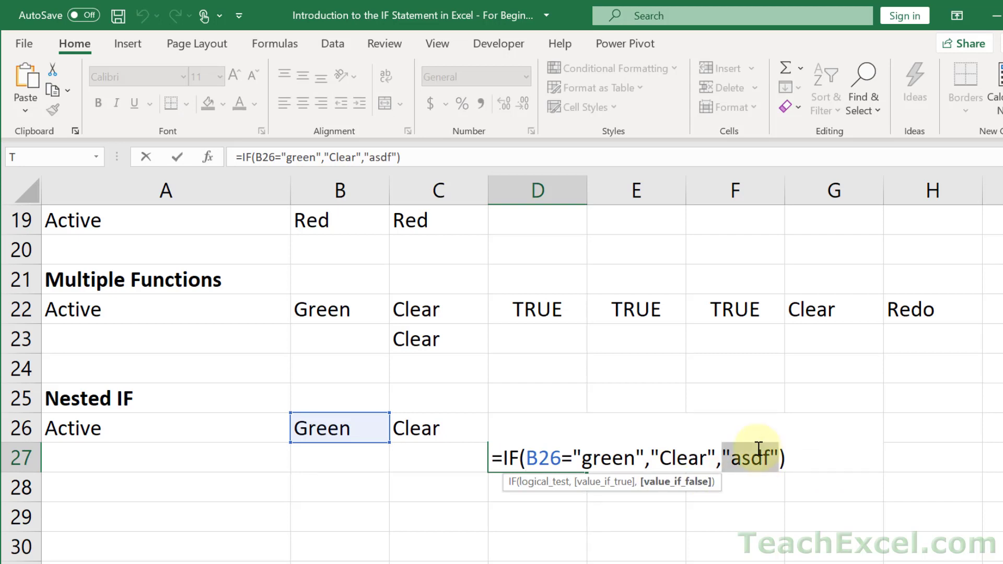
key("ctrl+v")
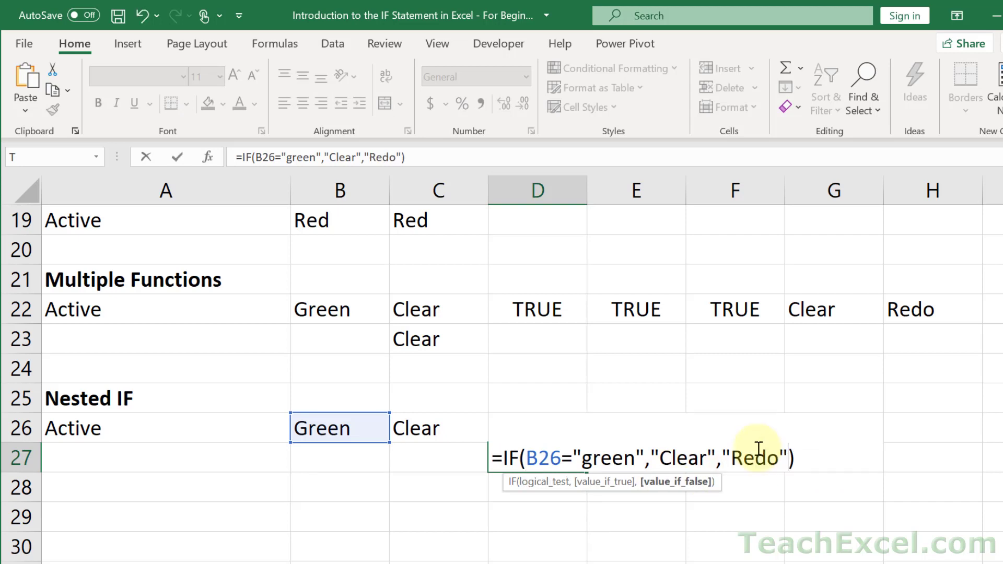
key("Return")
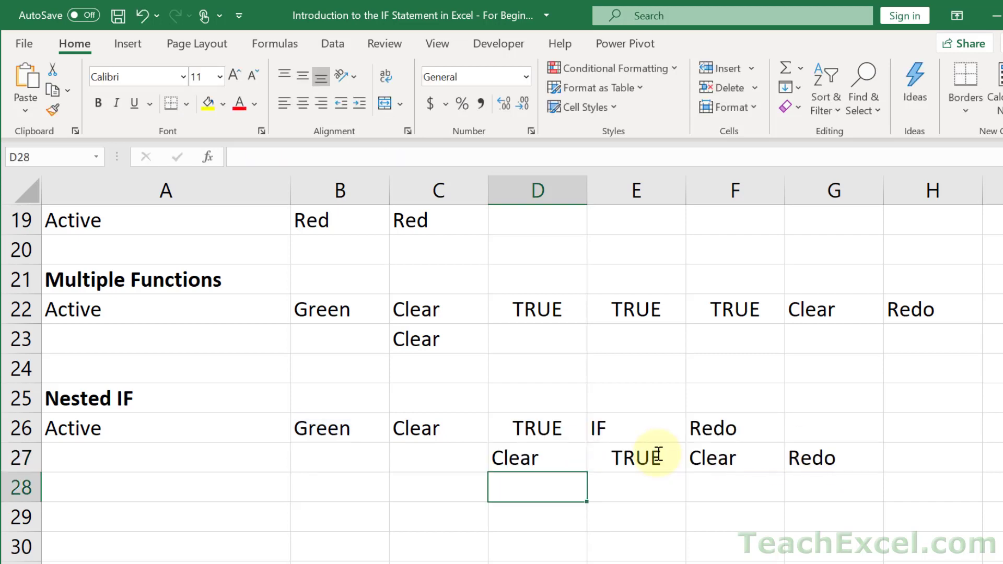
Step: Test the nested IF section with asdf in A26 and edd in B26, undoing each entry
left_click(320, 438)
left_click(240, 431)
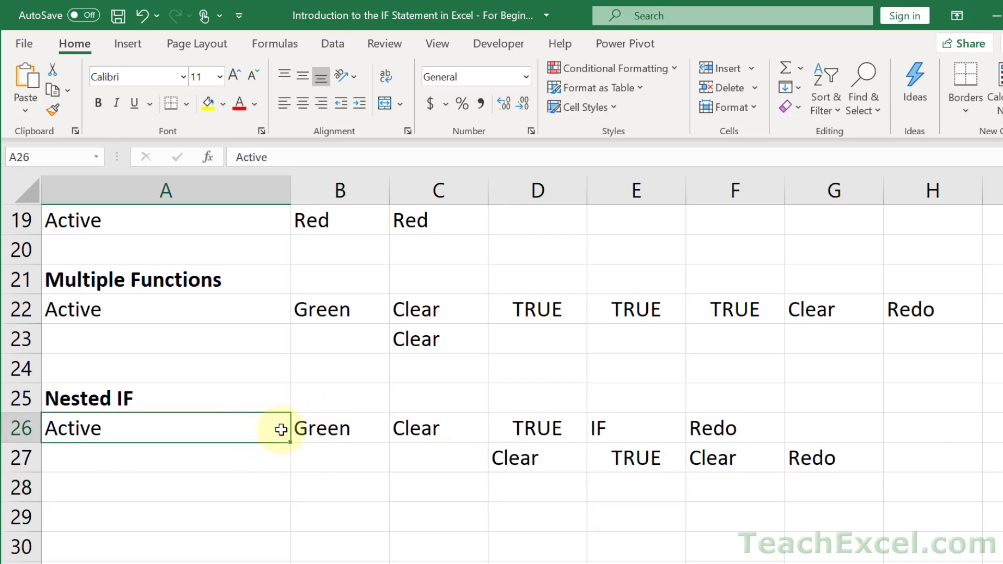
type("asdf")
key("Return")
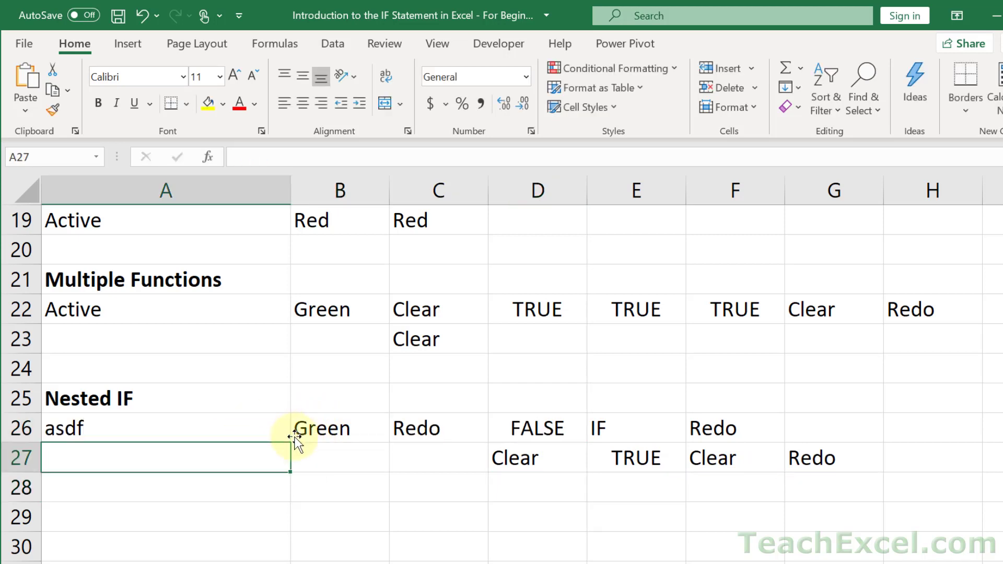
key("ctrl+z")
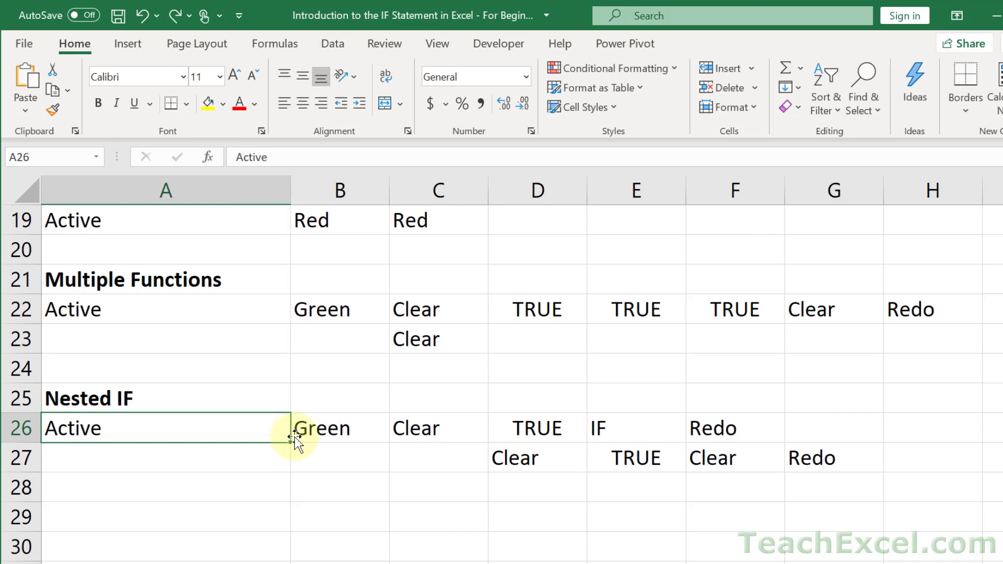
left_click(347, 428)
type("edd")
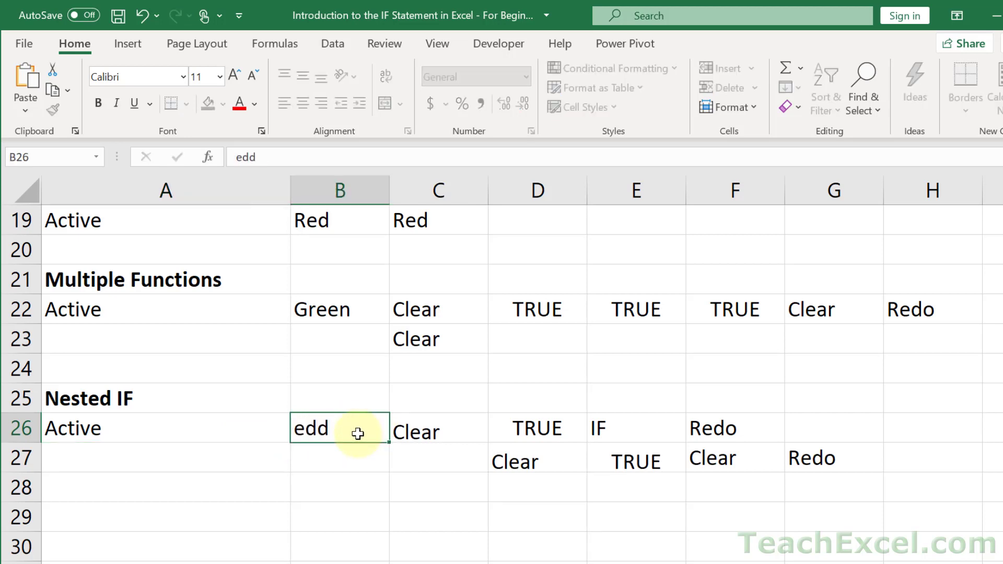
key("Return")
key("ctrl+z")
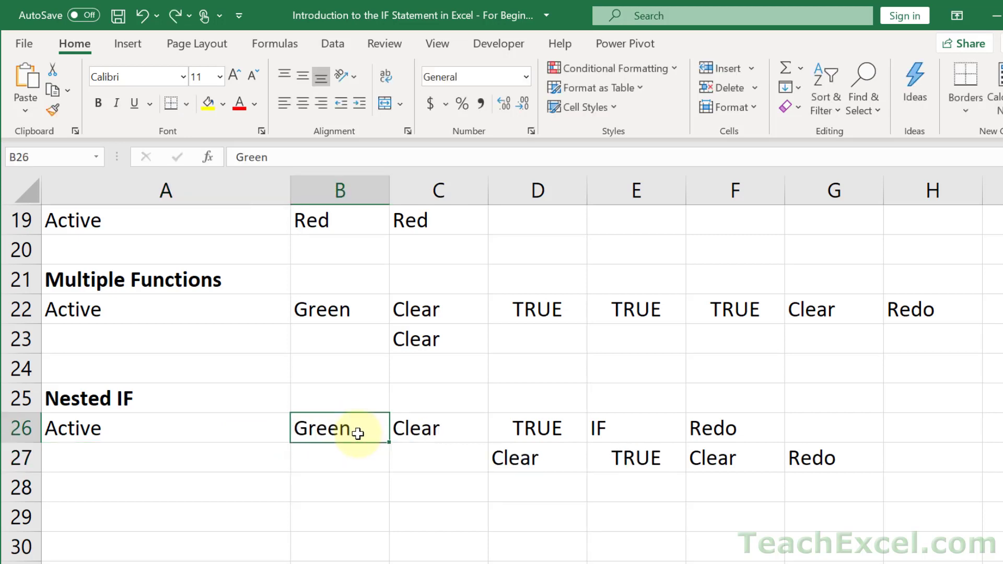
Step: Replace the IF placeholder in E26 with the complete inner formula copied from D27, =IF(B26="green","Clear","Redo")
left_click(538, 459)
double_click(538, 459)
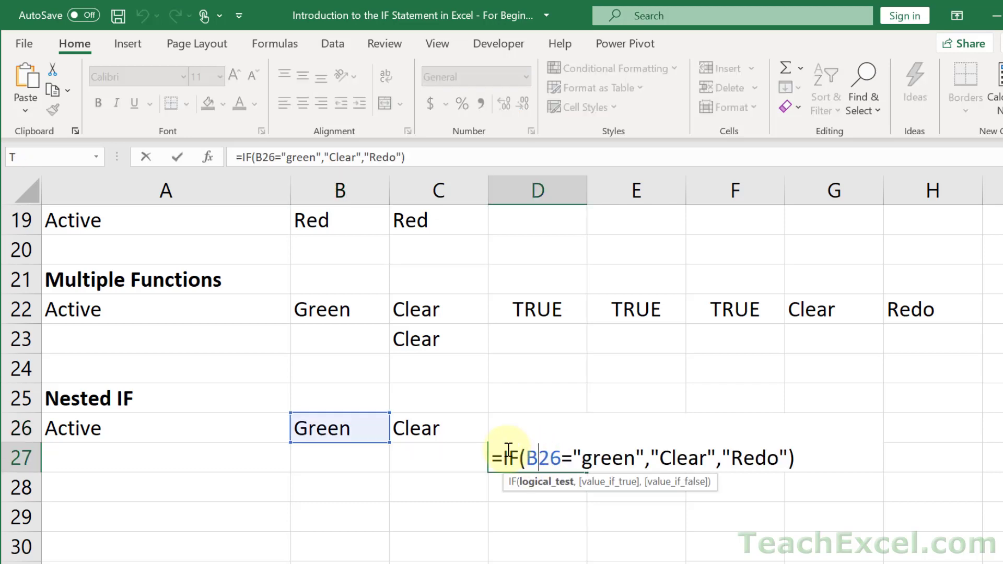
left_click_drag(493, 458, 581, 457)
left_click_drag(704, 477, 844, 480)
key("ctrl+c")
key("Escape")
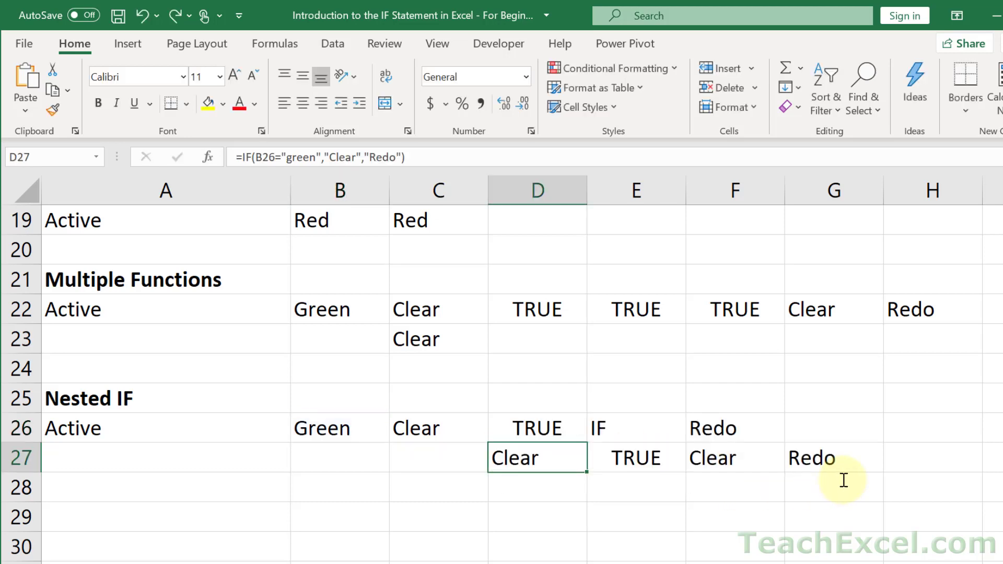
left_click(656, 429)
key("Delete")
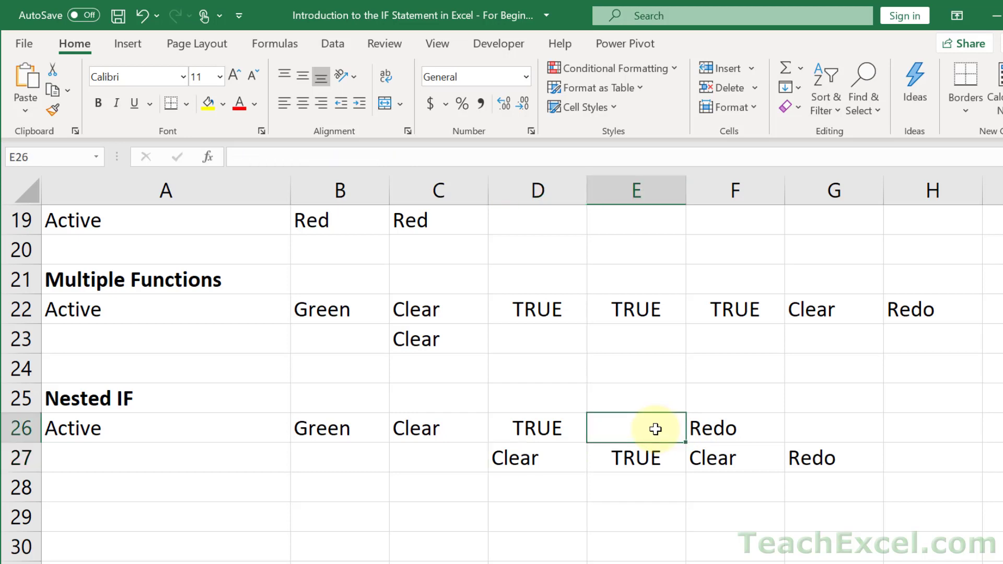
double_click(656, 429)
key("ctrl+v")
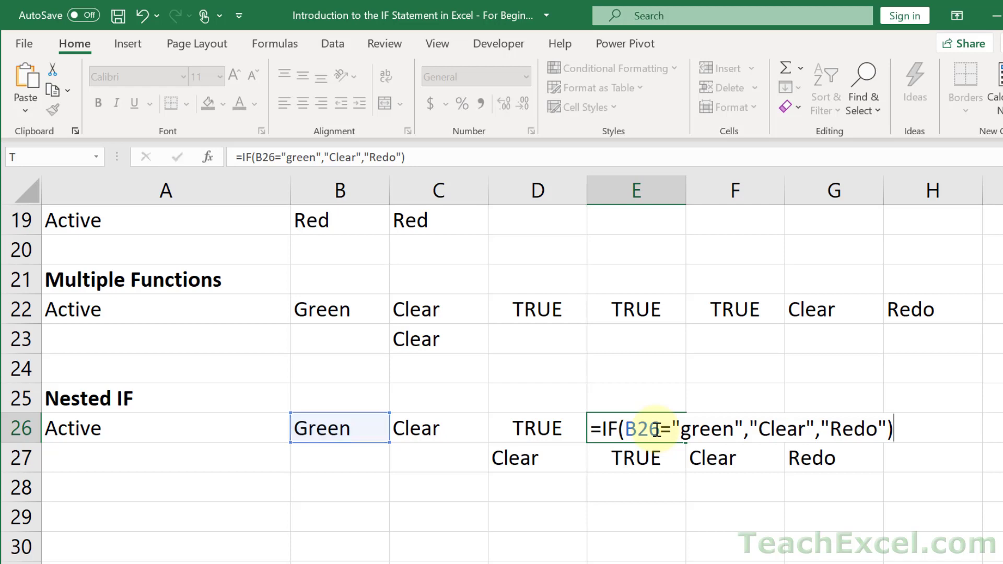
key("Return")
left_click(650, 428)
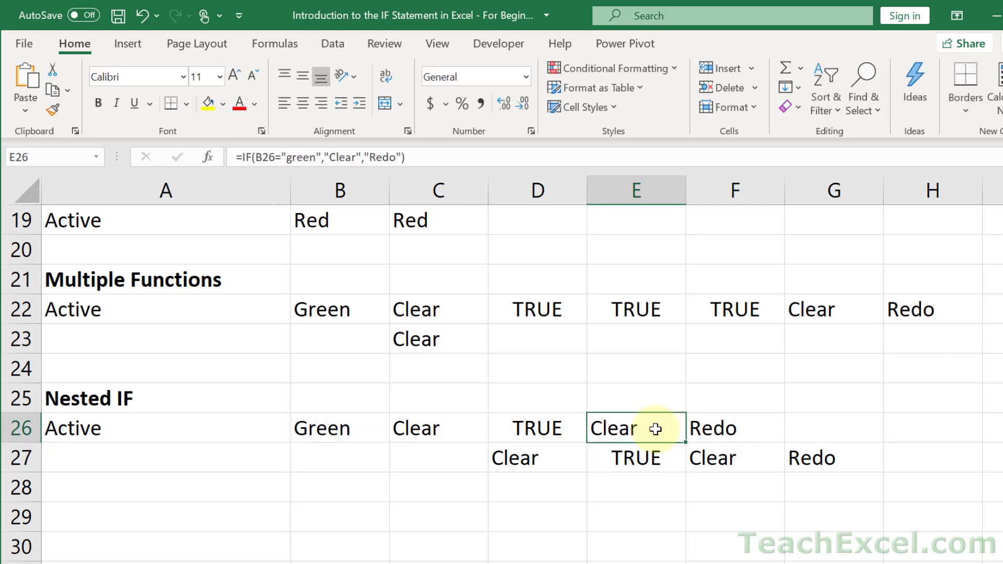
Step: Review the outer IF's result arguments in F26 and E26, and copy the condition A26="active" from D26's formula
double_click(713, 429)
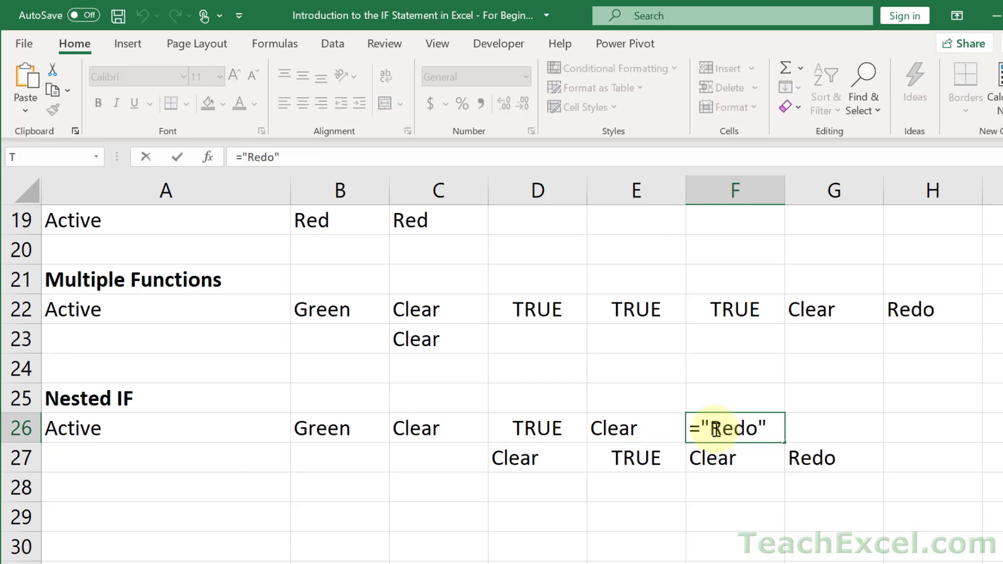
key("Escape")
left_click(647, 426)
double_click(653, 427)
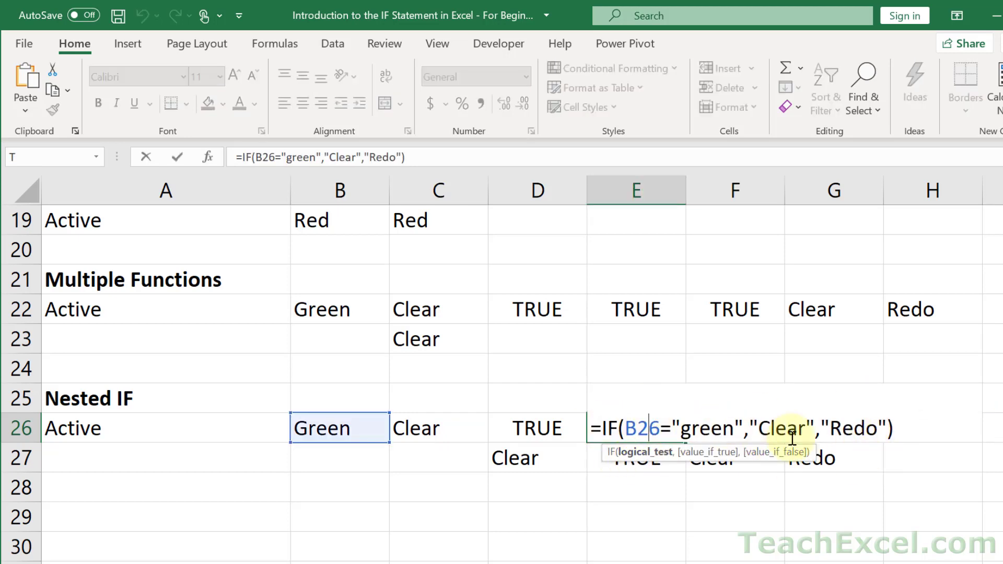
key("Escape")
left_click(548, 425)
double_click(554, 430)
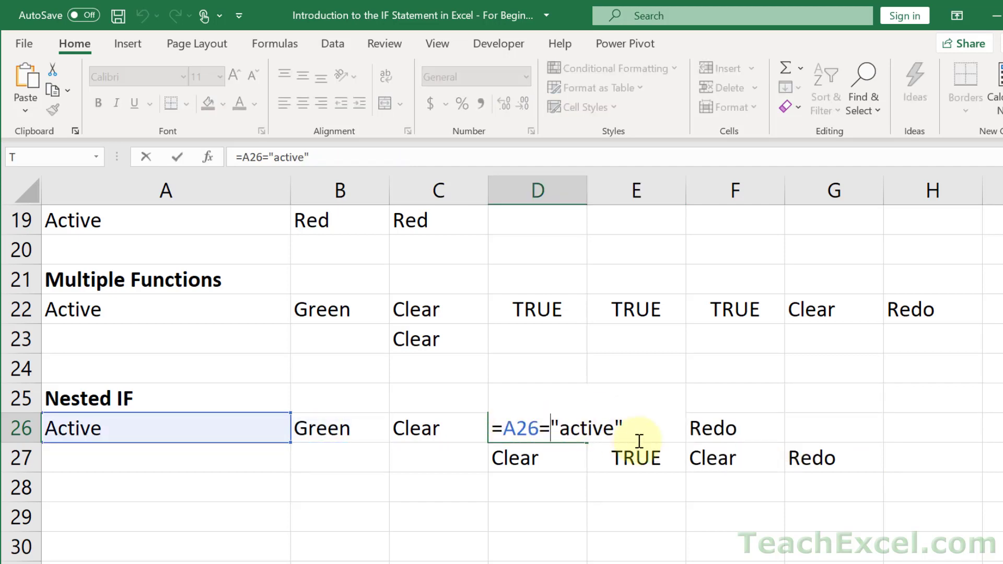
left_click_drag(503, 427, 672, 431)
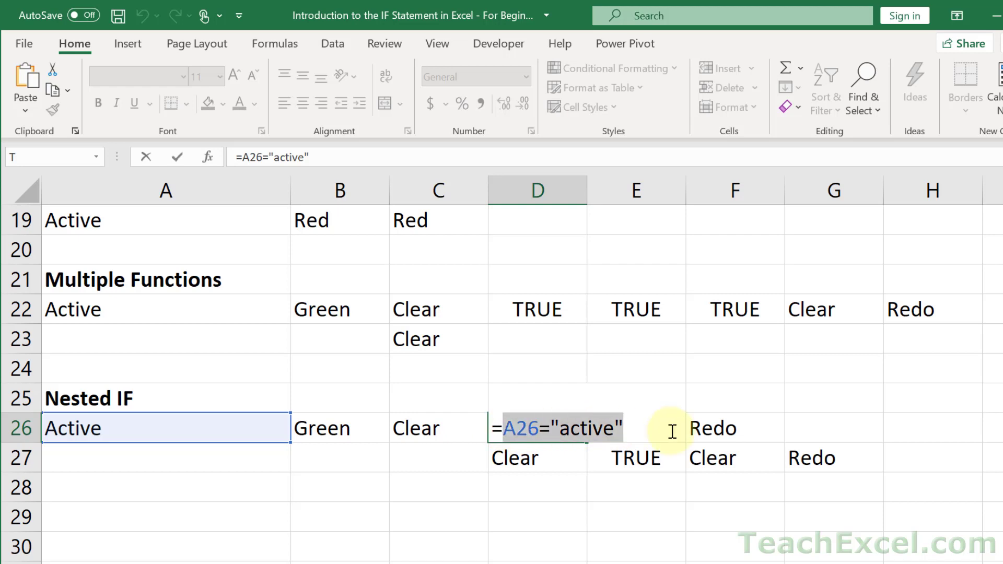
key("Escape")
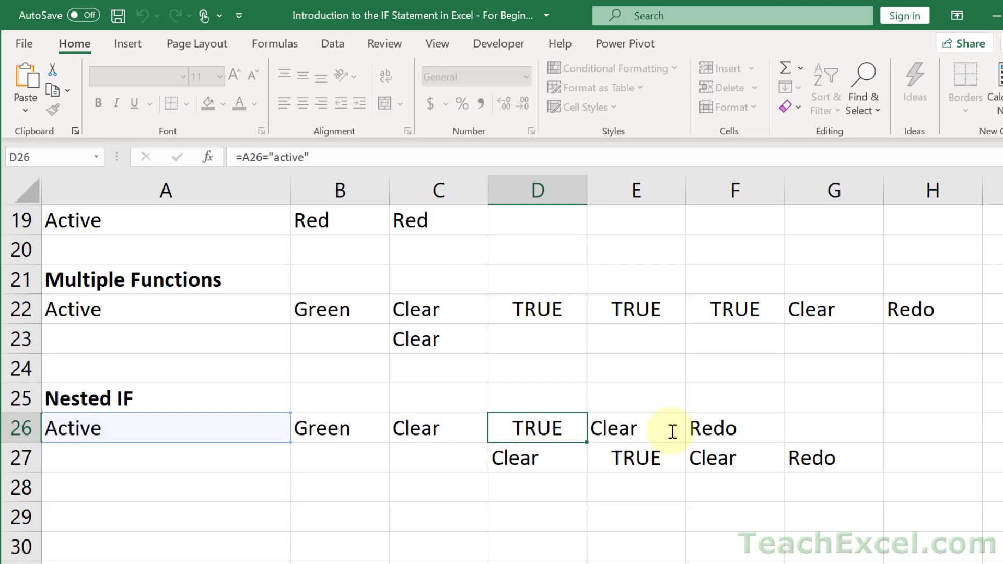
Step: Clear C26 and build the outer IF there with placeholder results: =IF(A26="active","asdf","asdf")
left_click(443, 423)
key("Delete")
type("=if")
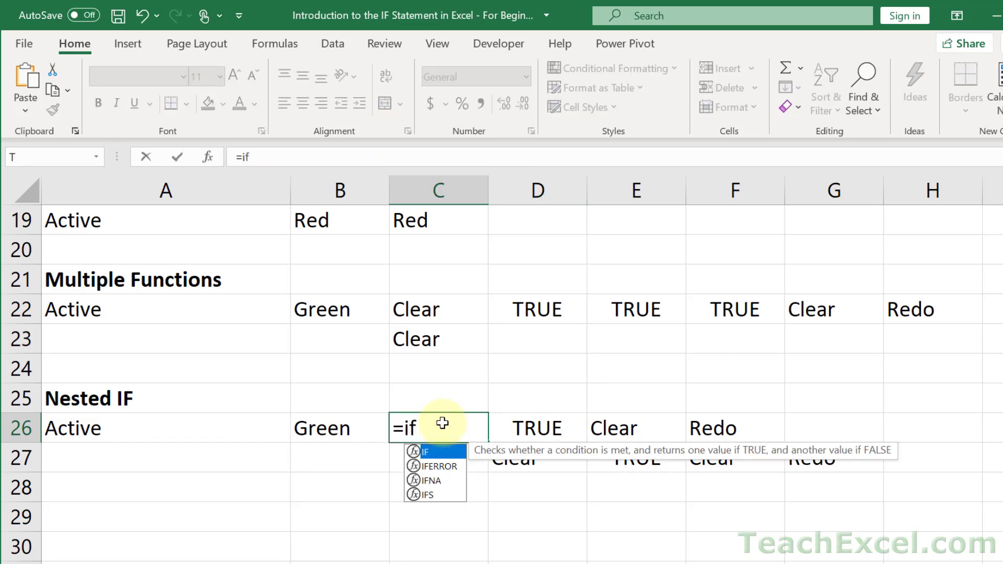
key("Tab")
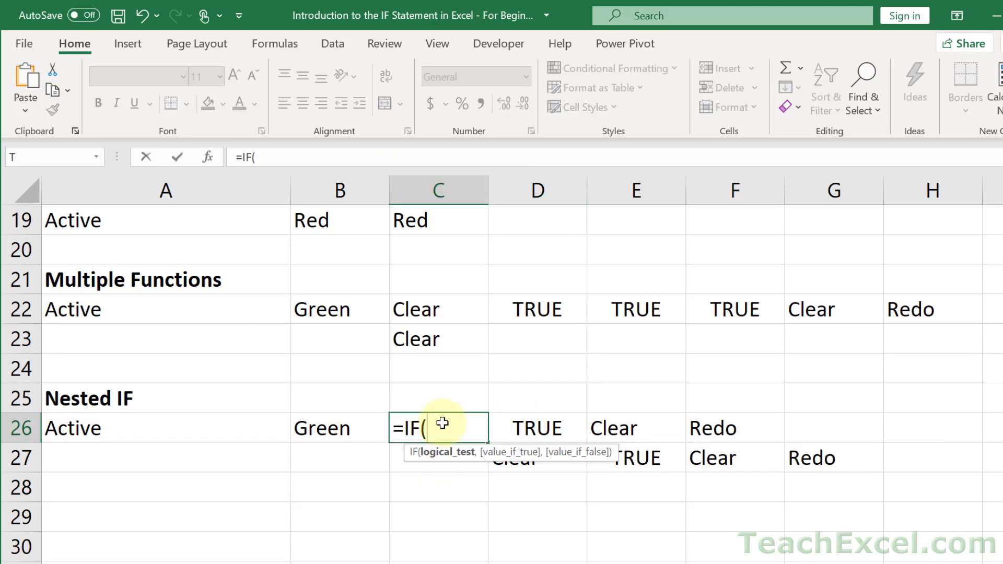
type("A26=\"active\"")
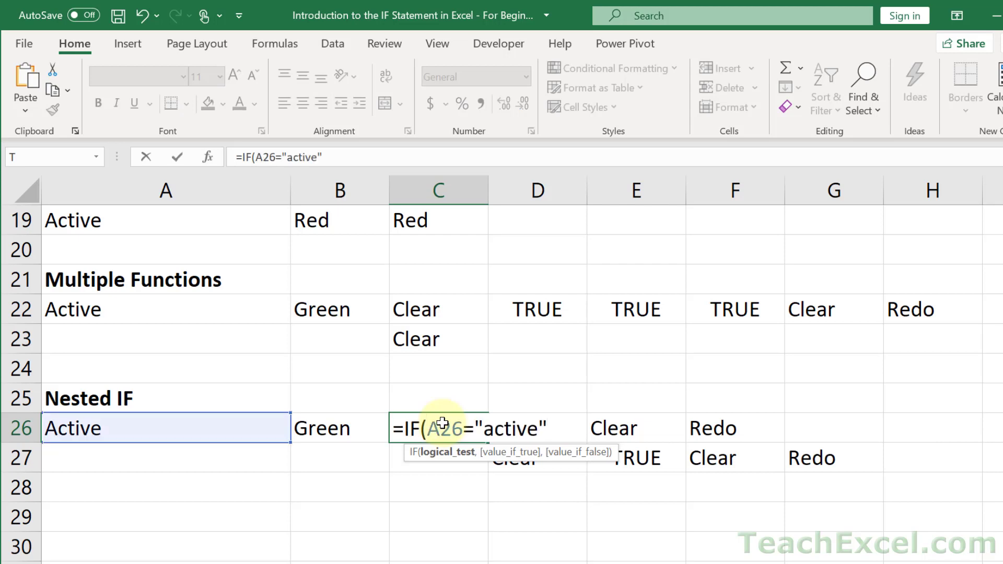
type(",\"asdf\",")
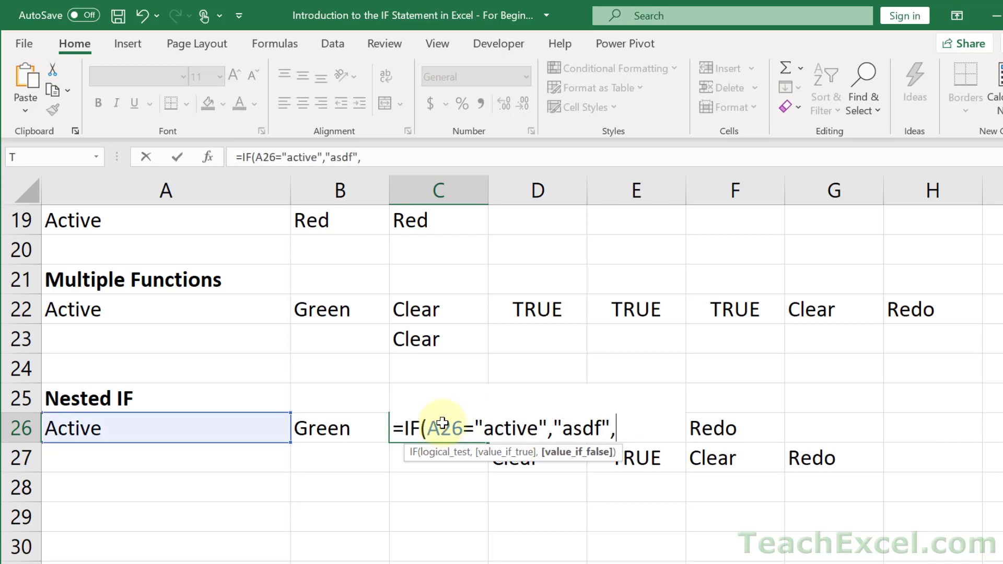
type("\"asdf\"")
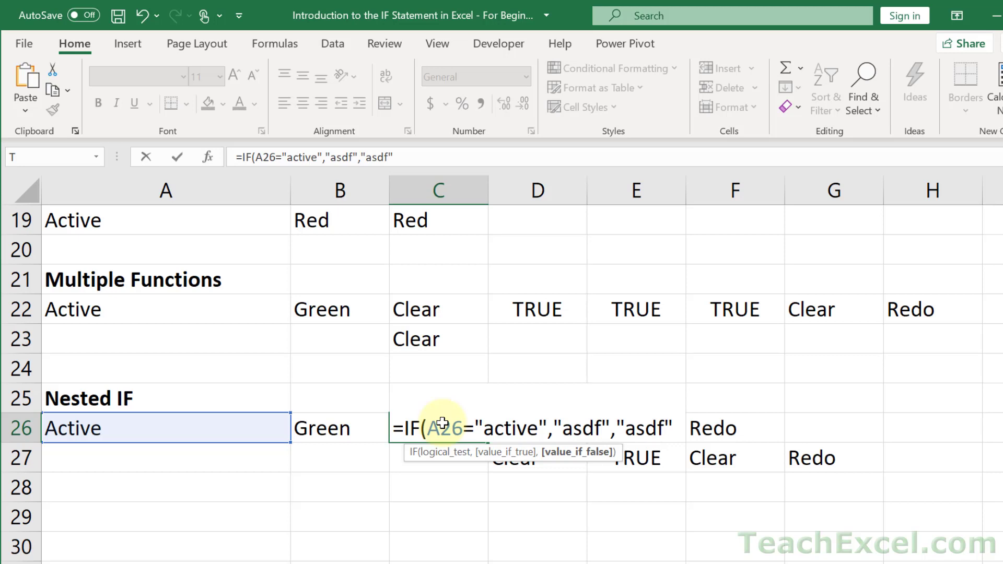
type(")")
key("Return")
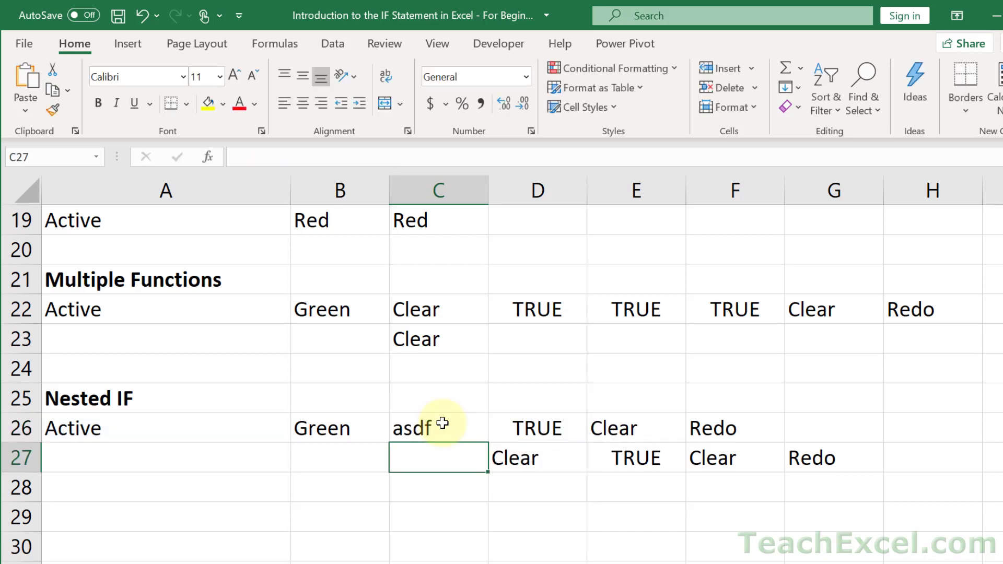
Step: Check the condition in D26 and copy the inner IF(B26="green","Clear","Redo") from E26's formula without its equals sign
left_click(530, 424)
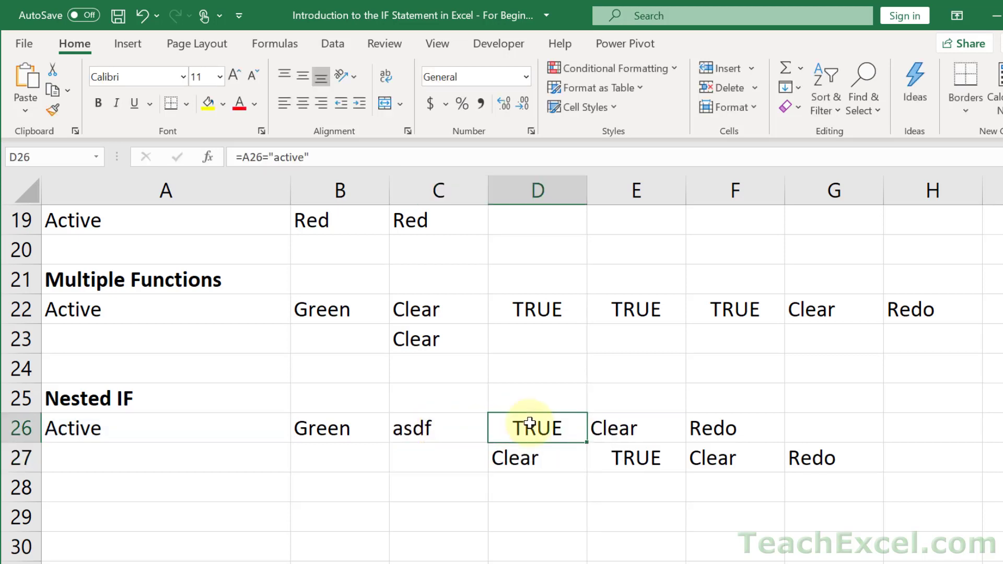
double_click(529, 424)
key("Escape")
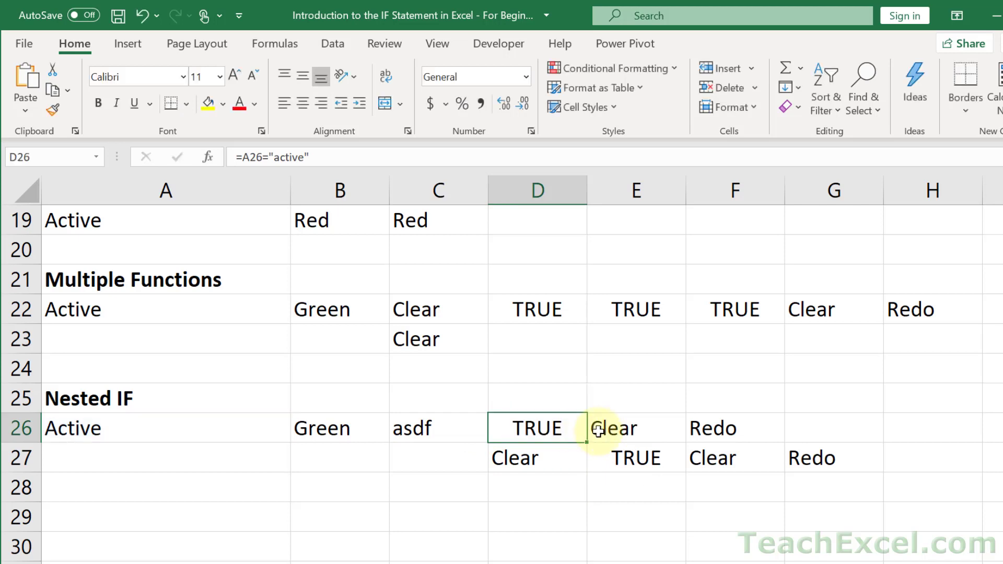
left_click(599, 426)
double_click(599, 425)
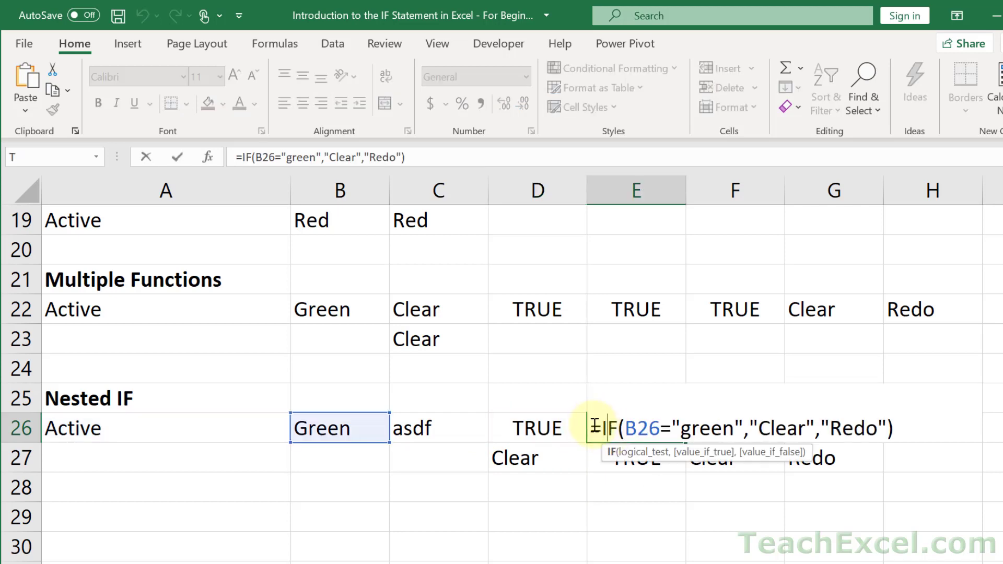
left_click_drag(605, 426, 916, 437)
key("ctrl+c")
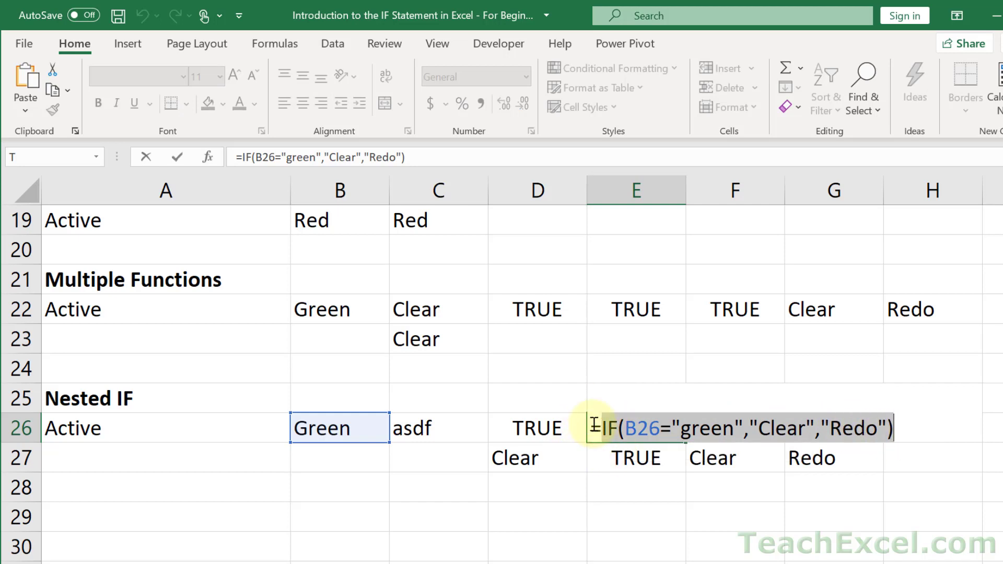
key("Escape")
Step: Replace the first "asdf" placeholder in C26's formula with the copied inner function, IF(B26="green","Clear","Redo")
left_click(419, 428)
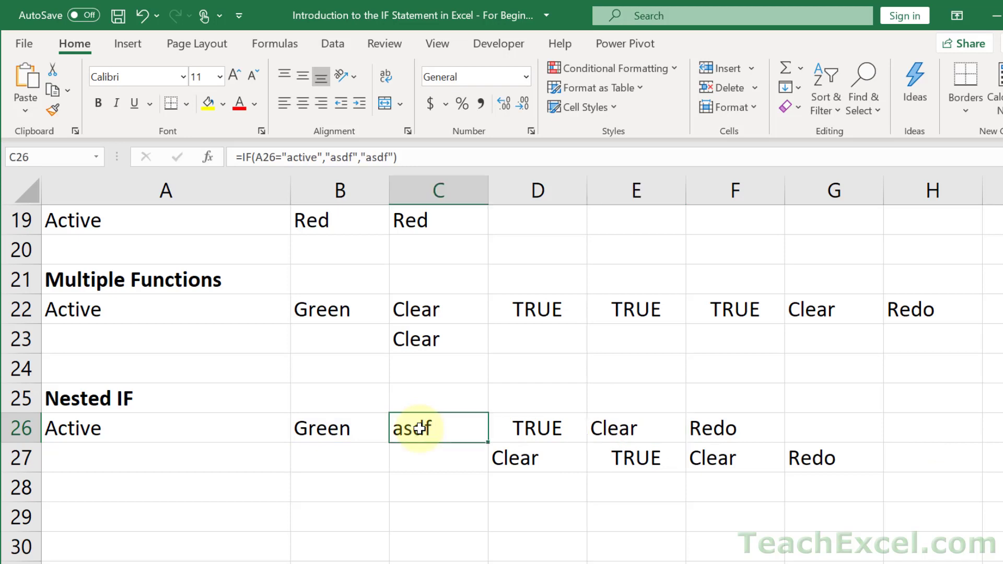
double_click(420, 429)
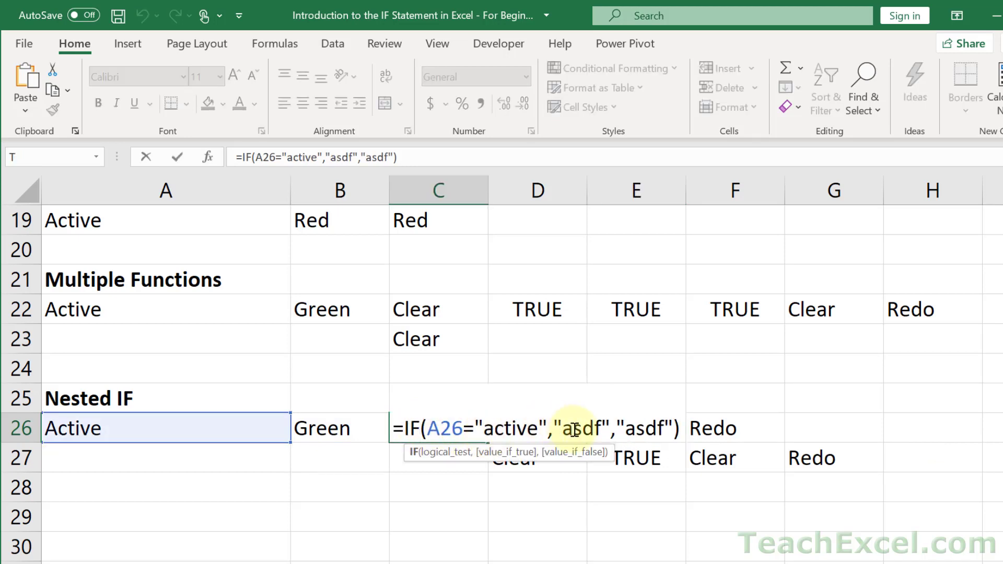
left_click_drag(555, 429, 610, 437)
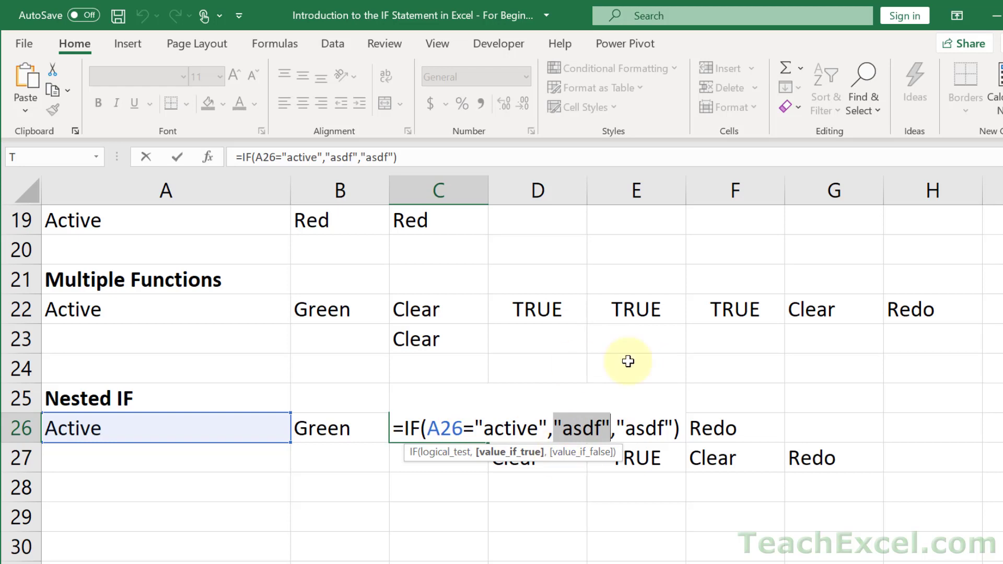
key("ctrl+v")
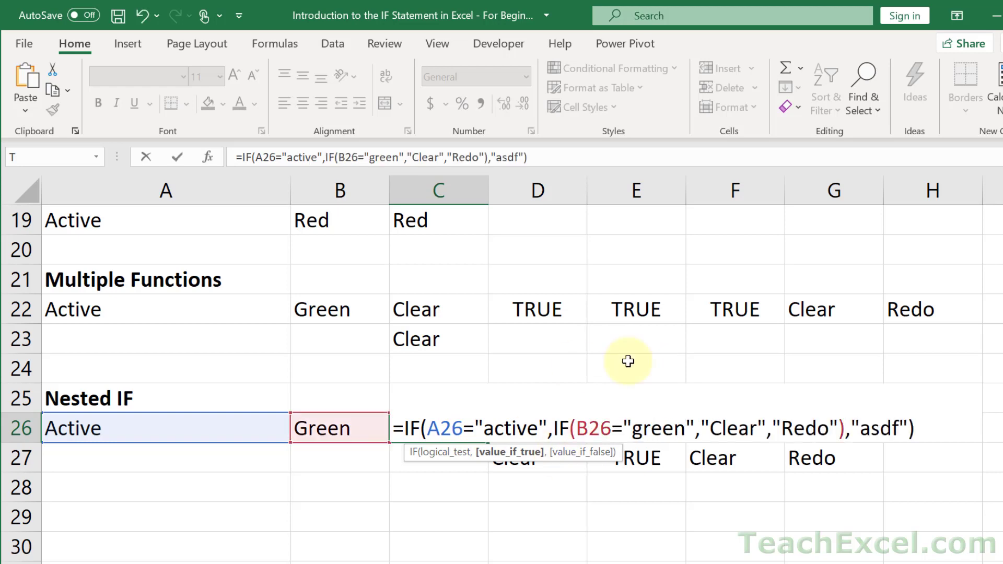
key("Return")
Step: Copy "Redo" with its quotation marks from F26 and replace the remaining "asdf" placeholder in C26's formula with it
double_click(714, 427)
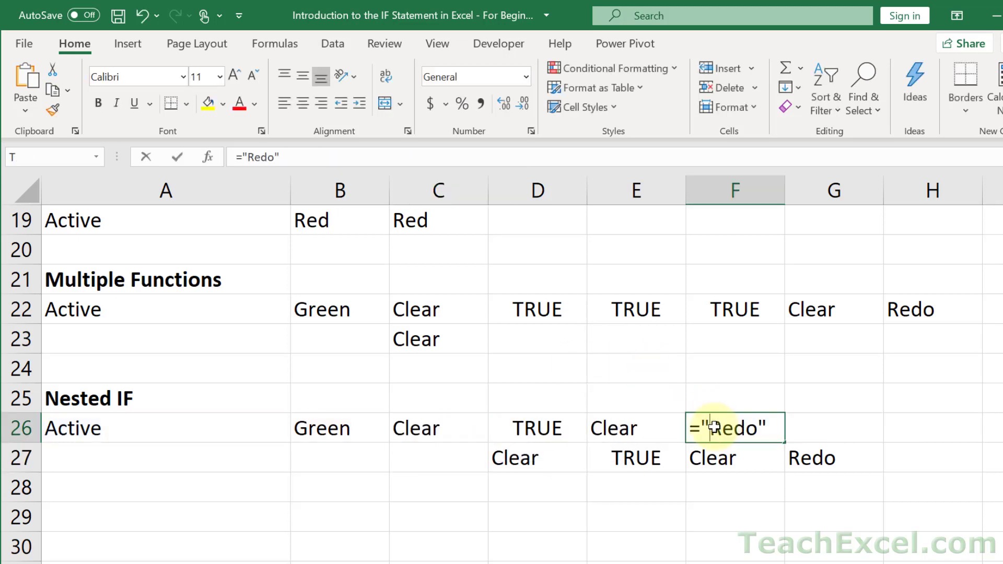
double_click(722, 428)
key("ctrl+c")
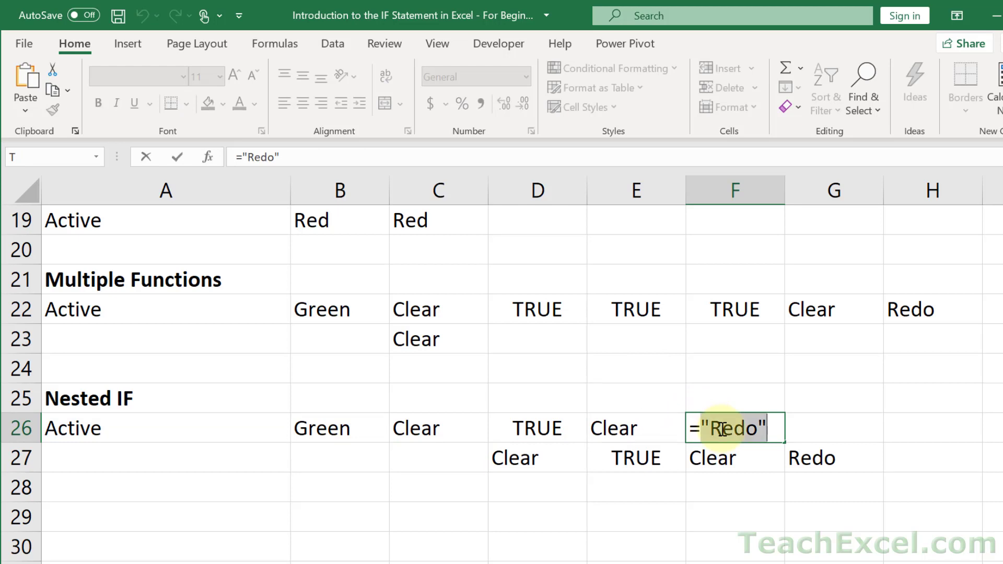
key("Escape")
double_click(450, 428)
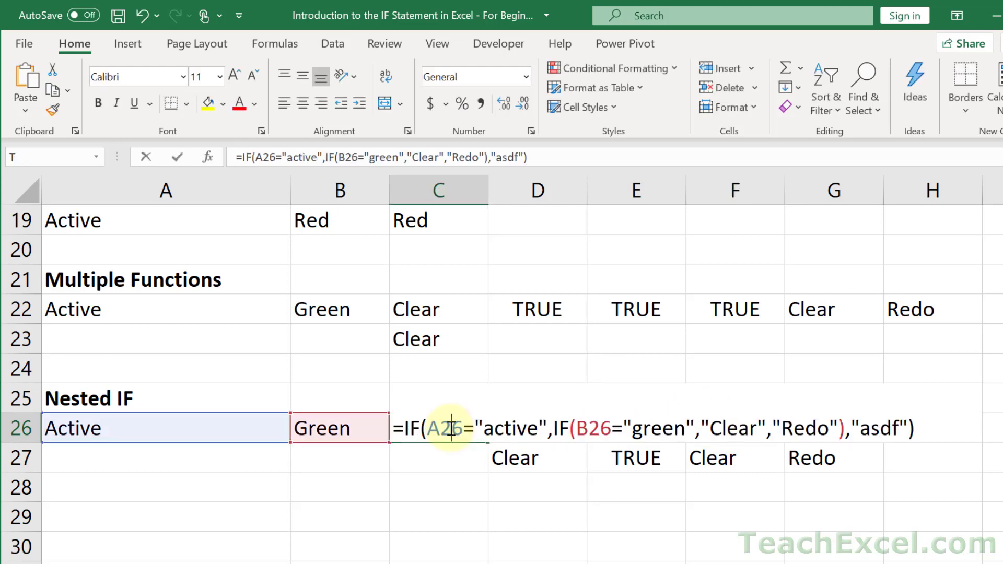
double_click(883, 421)
key("ctrl+v")
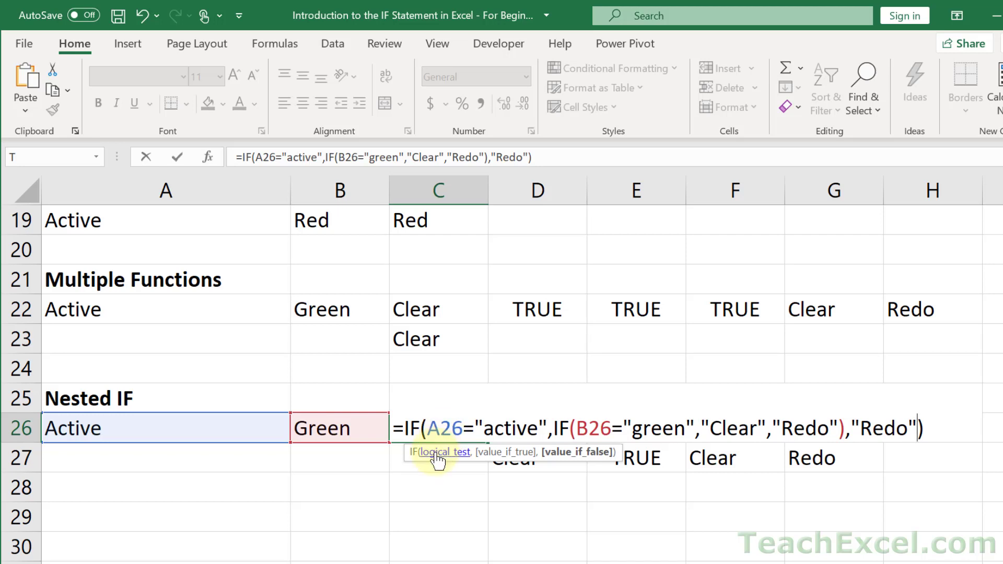
key("Return")
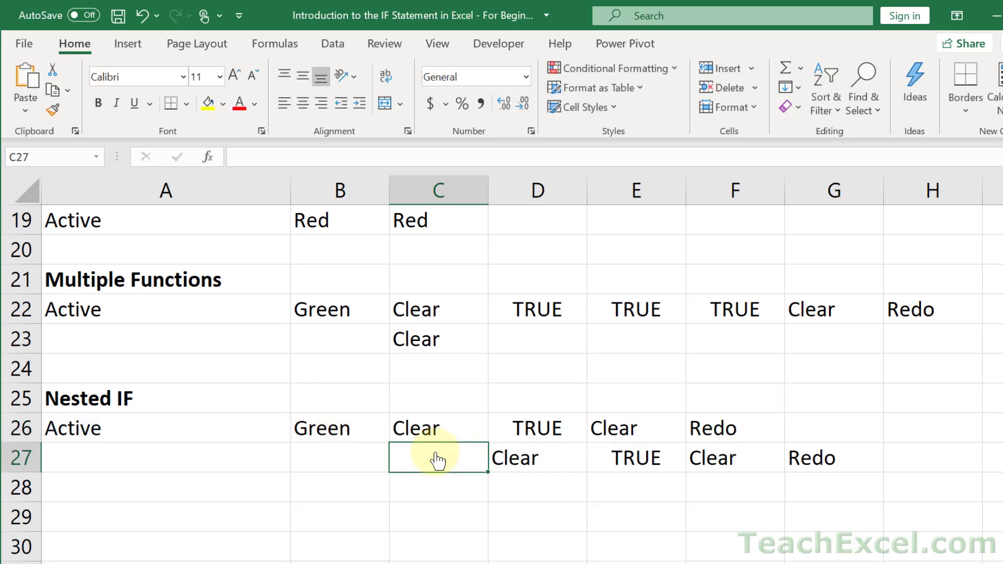
Step: Review the inner IF nested in C26's formula, and select the Next Step is IFS() note in A34
double_click(426, 426)
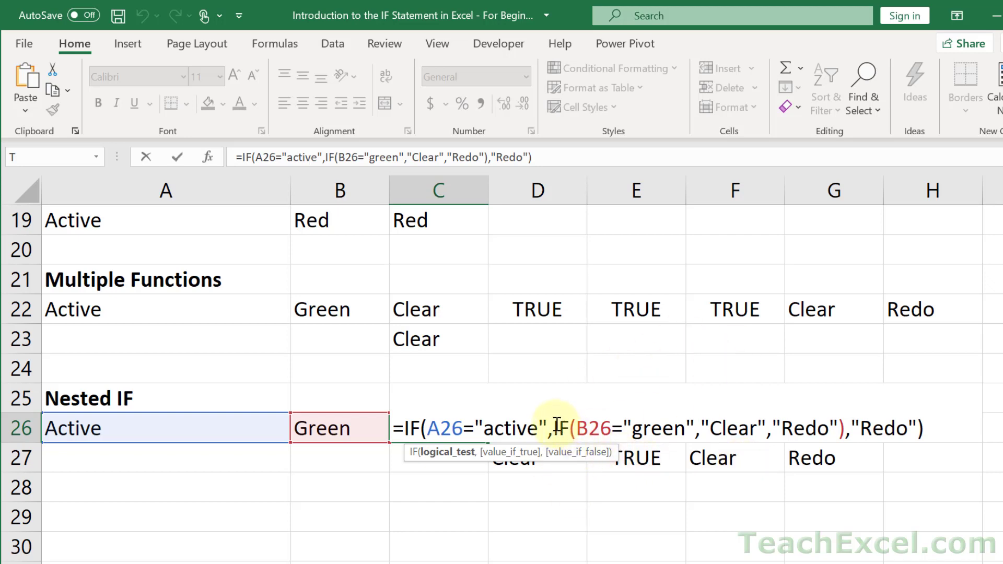
left_click_drag(553, 428, 844, 427)
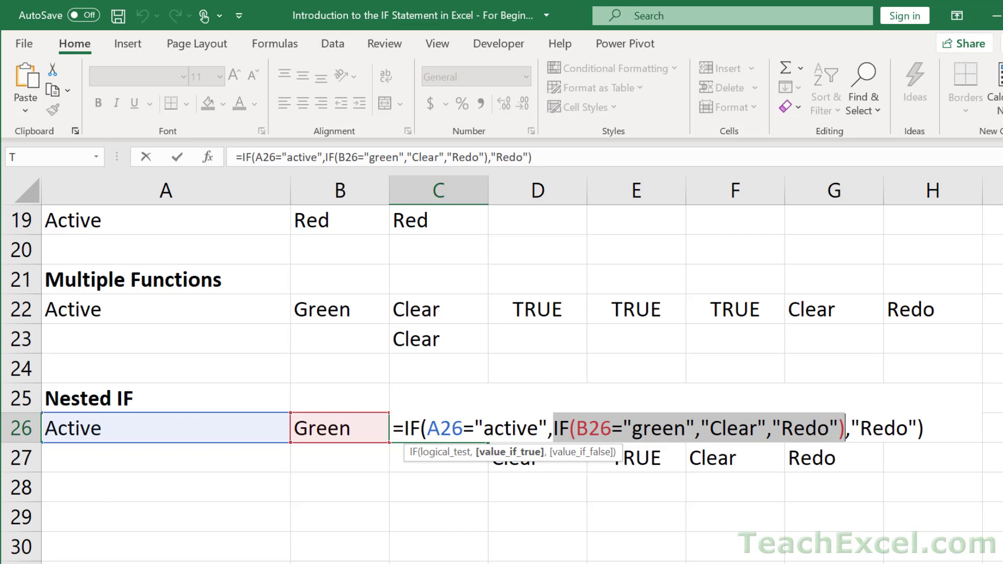
key("ctrl+Return")
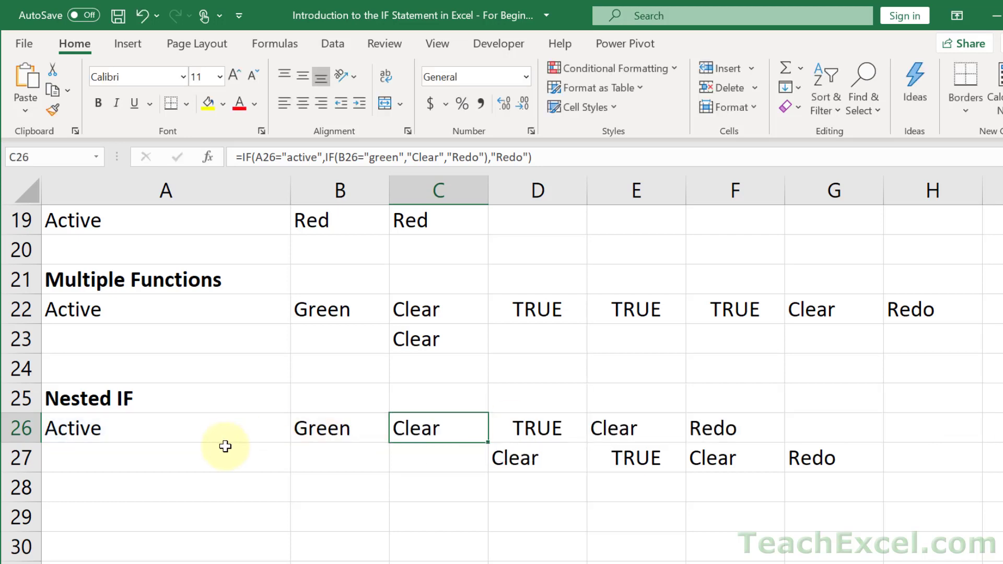
scroll(254, 460, "down", 2)
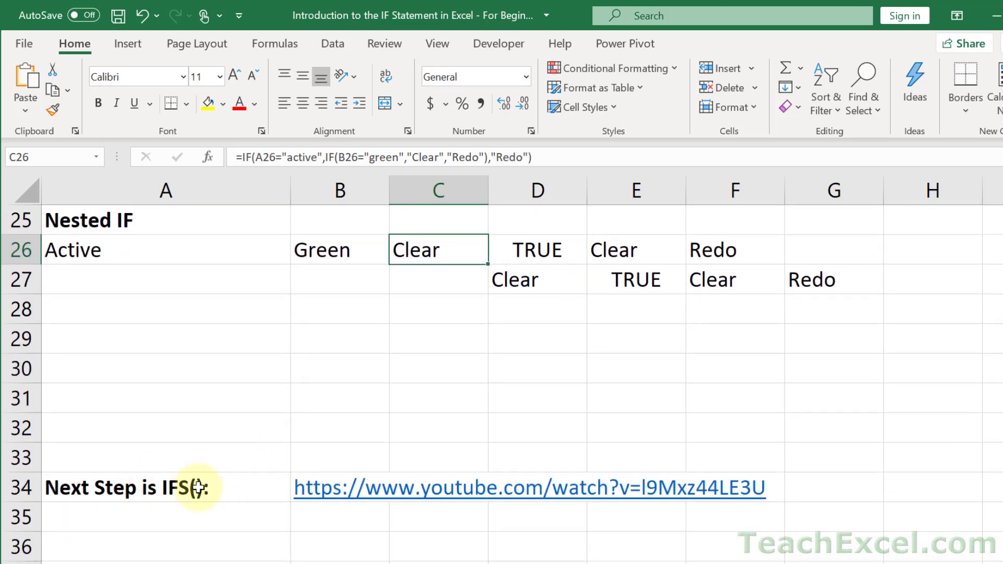
left_click(211, 488)
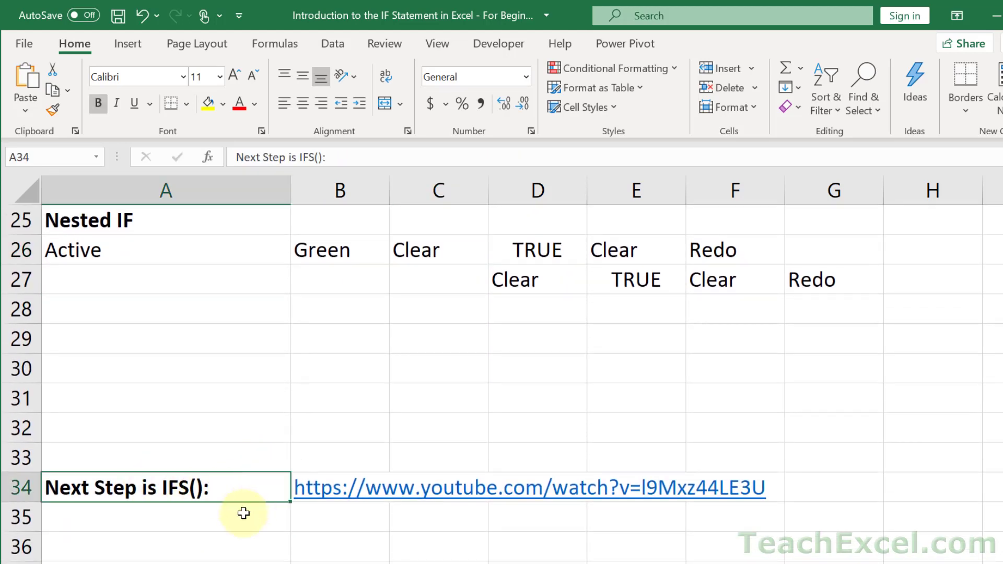